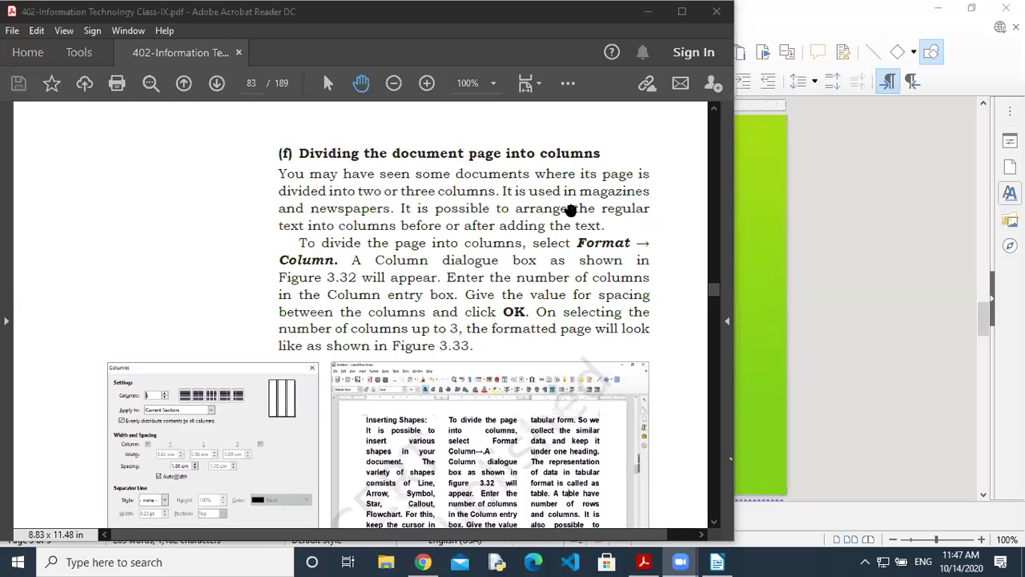
Read the textbook section on dividing the document page into columns, including Figures 3.32 and 3.33.
{"action": "left_click_drag", "start_coordinate": [551, 318], "coordinate": [545, 167]}
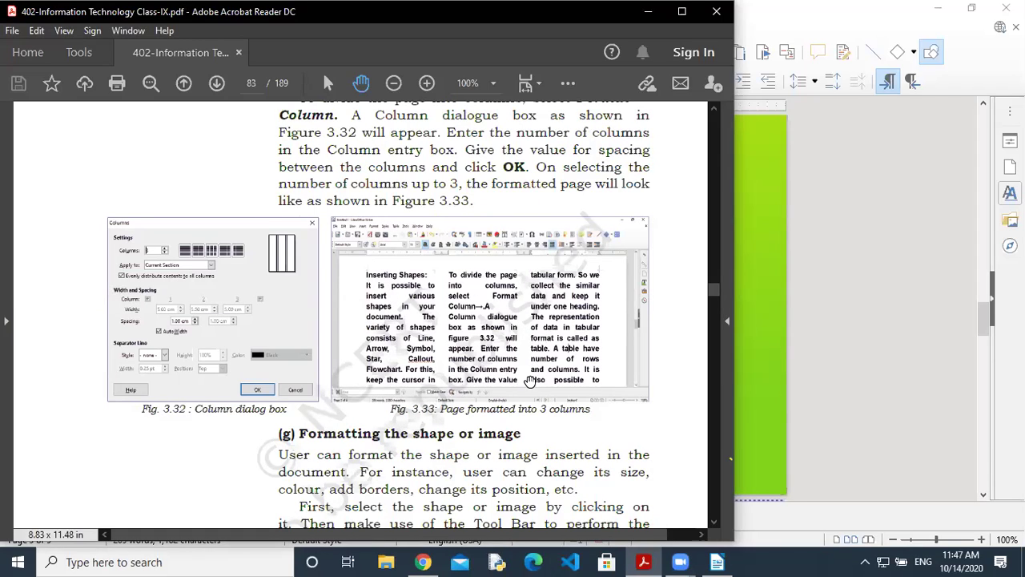
{"action": "left_click_drag", "start_coordinate": [542, 186], "coordinate": [574, 294]}
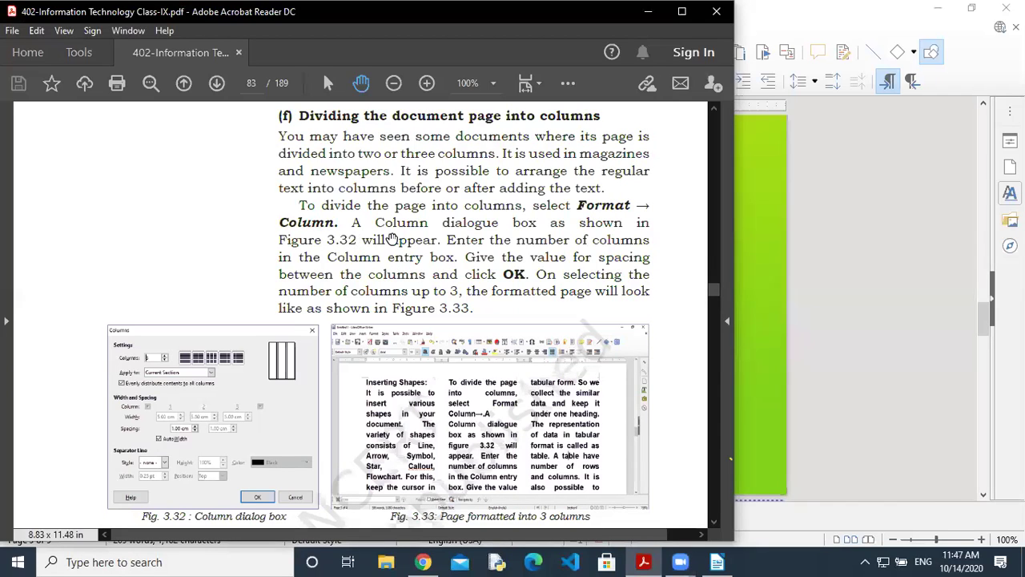
{"action": "scroll", "coordinate": [390, 293], "scroll_direction": "down", "scroll_amount": 3}
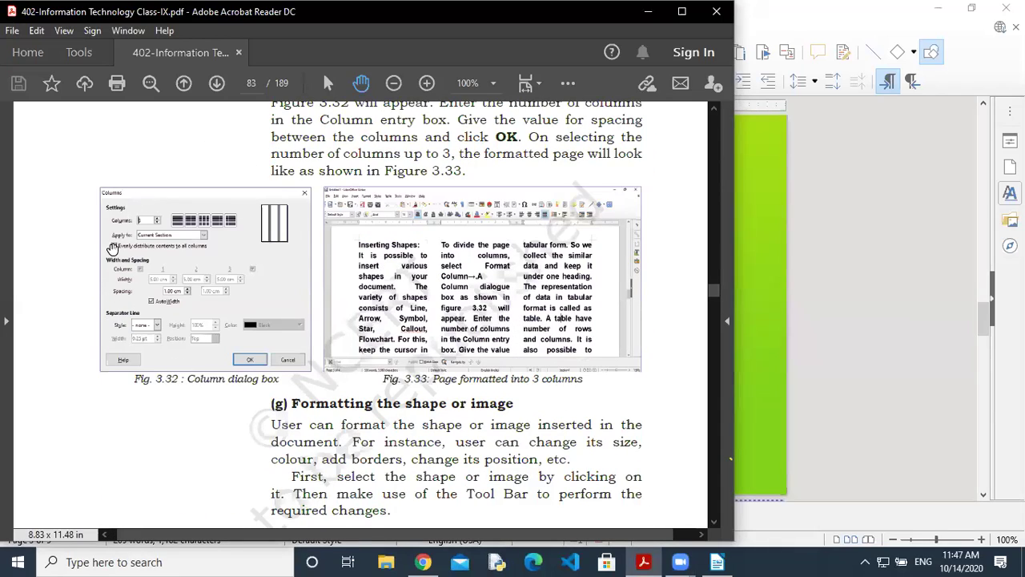
{"action": "scroll", "coordinate": [435, 184], "scroll_direction": "up", "scroll_amount": 1}
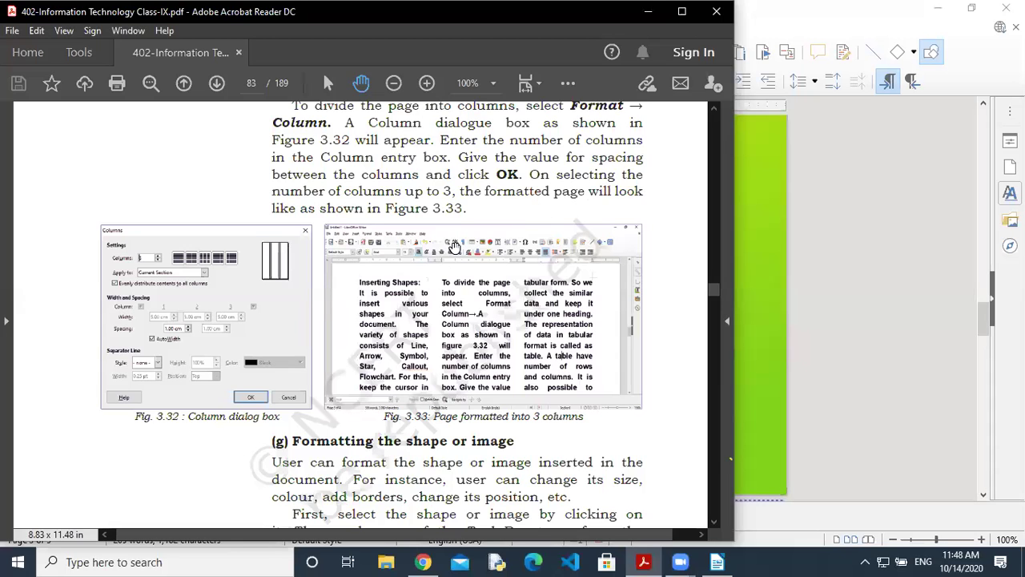
{"action": "left_click_drag", "start_coordinate": [486, 329], "coordinate": [495, 269]}
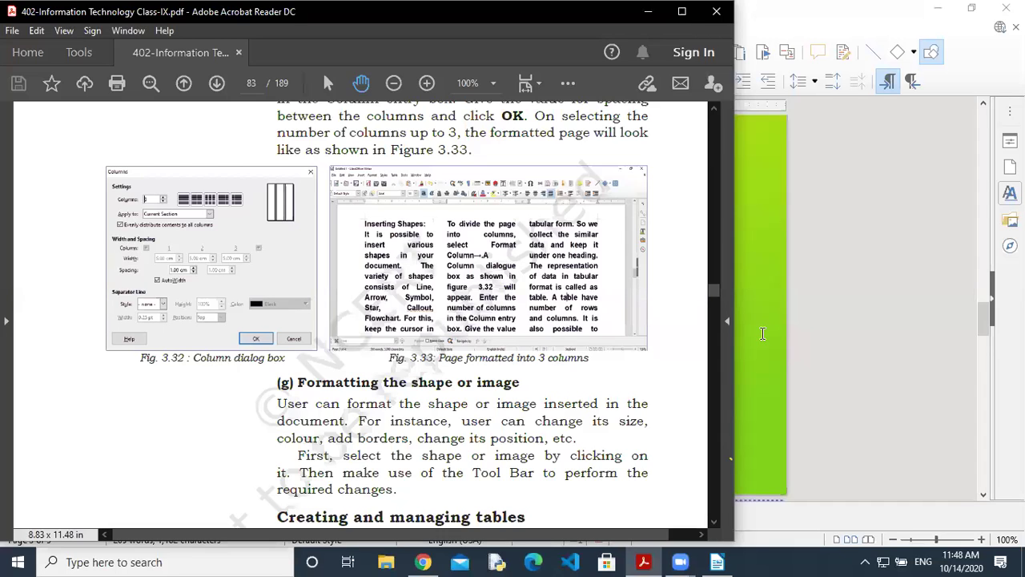
Switch to LibreOffice Writer and create a new blank text document.
{"action": "left_click", "coordinate": [762, 333]}
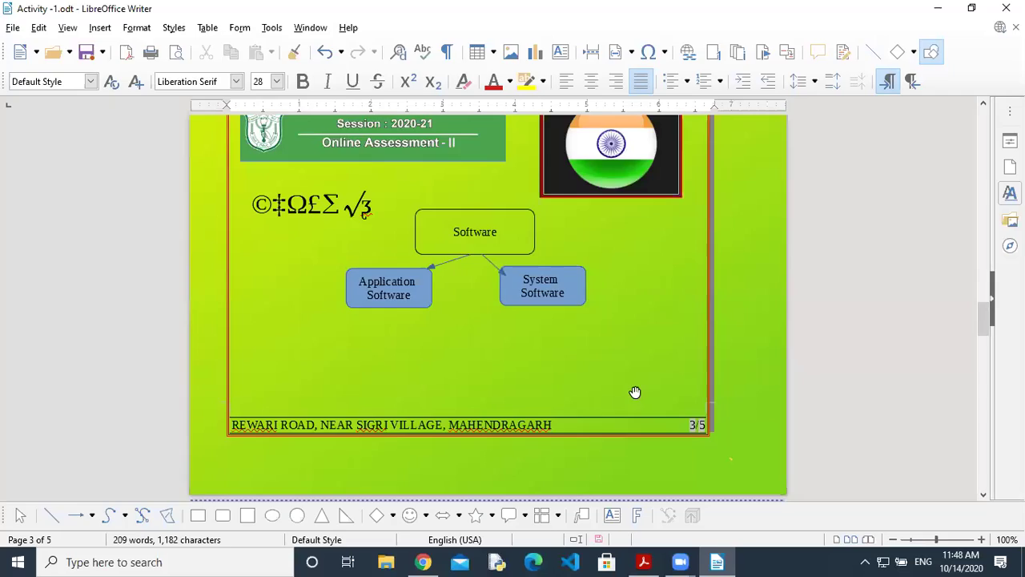
{"action": "key", "text": "super+Down"}
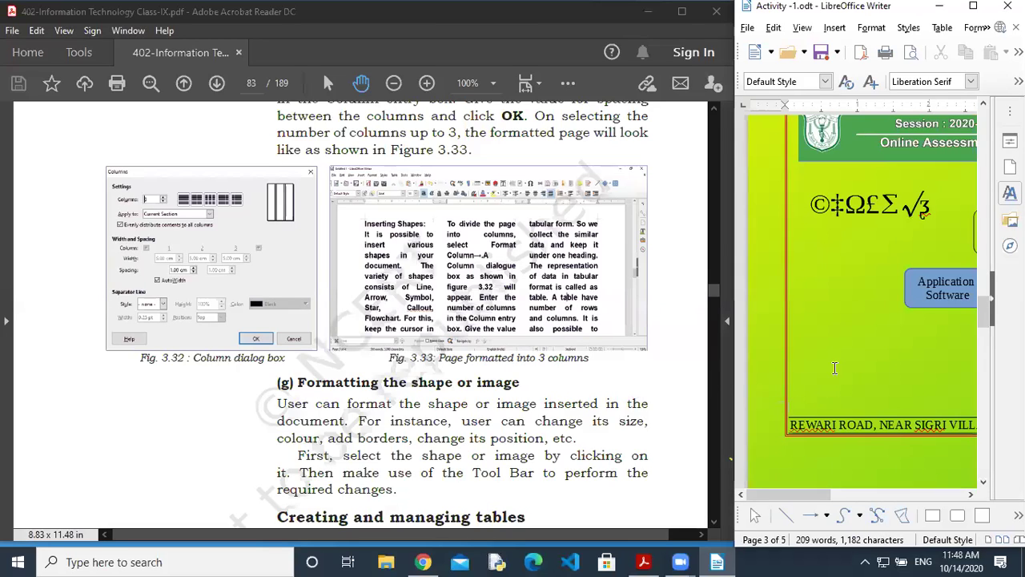
{"action": "left_click", "coordinate": [973, 8]}
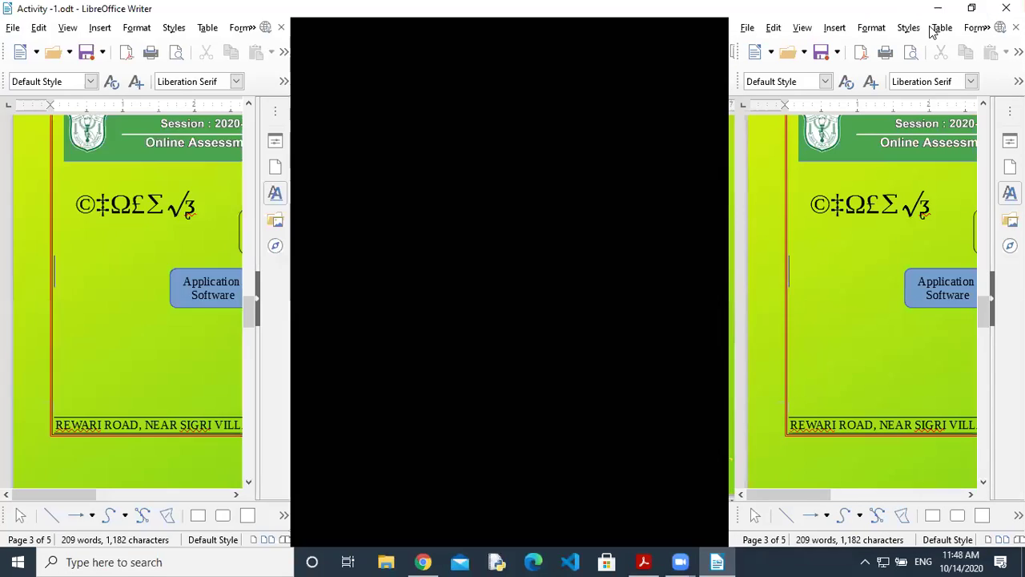
{"action": "left_click", "coordinate": [11, 28]}
{"action": "mouse_move", "coordinate": [38, 27]}
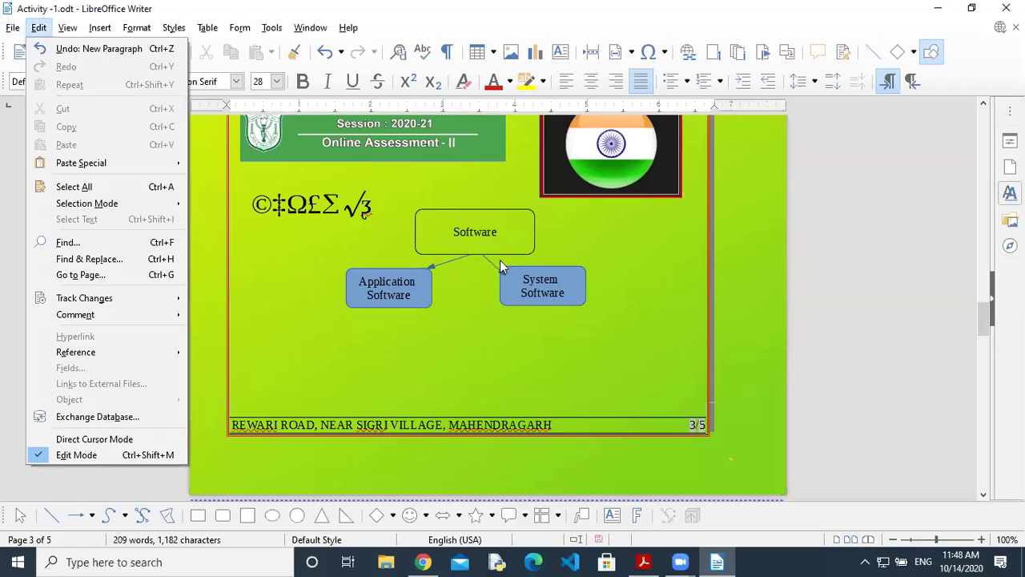
{"action": "left_click", "coordinate": [649, 262]}
{"action": "left_click_drag", "start_coordinate": [985, 321], "coordinate": [977, 356]}
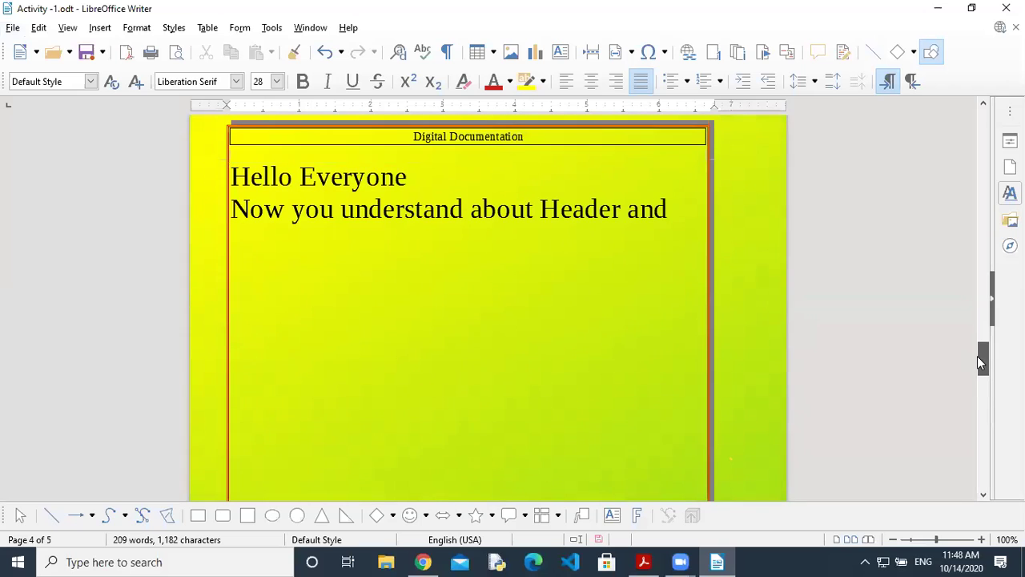
{"action": "left_click", "coordinate": [13, 27]}
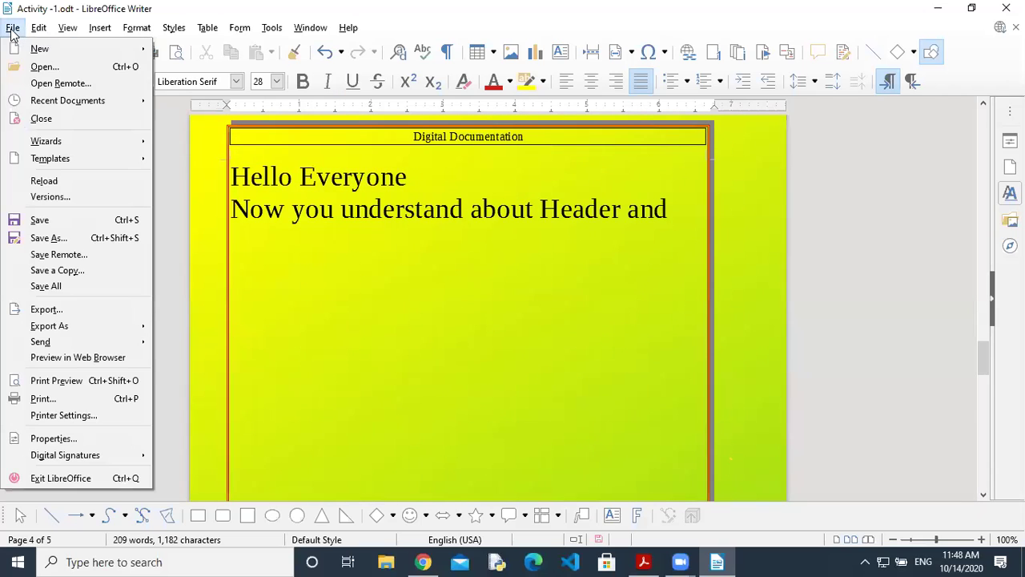
{"action": "mouse_move", "coordinate": [144, 56]}
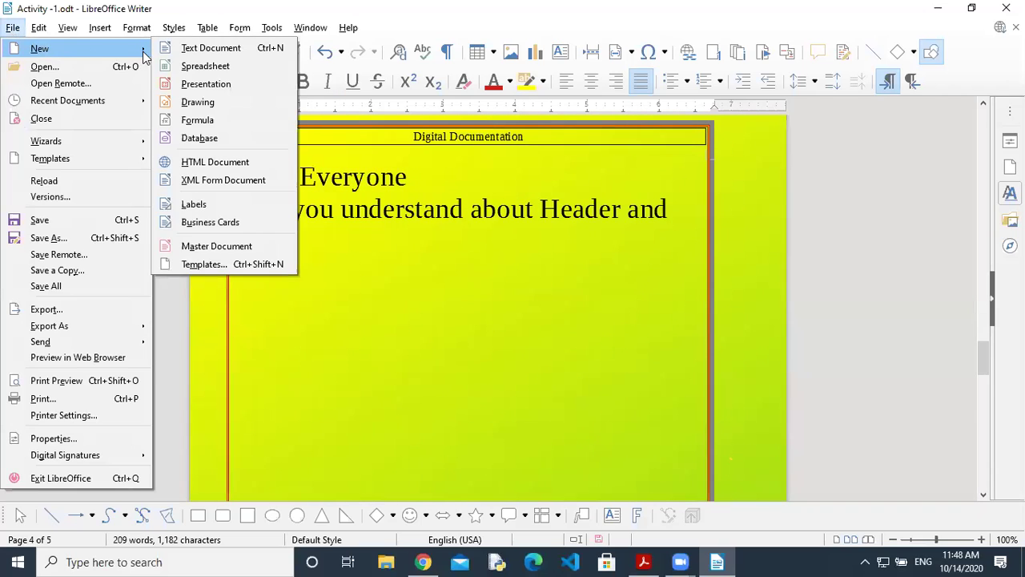
{"action": "left_click", "coordinate": [224, 50]}
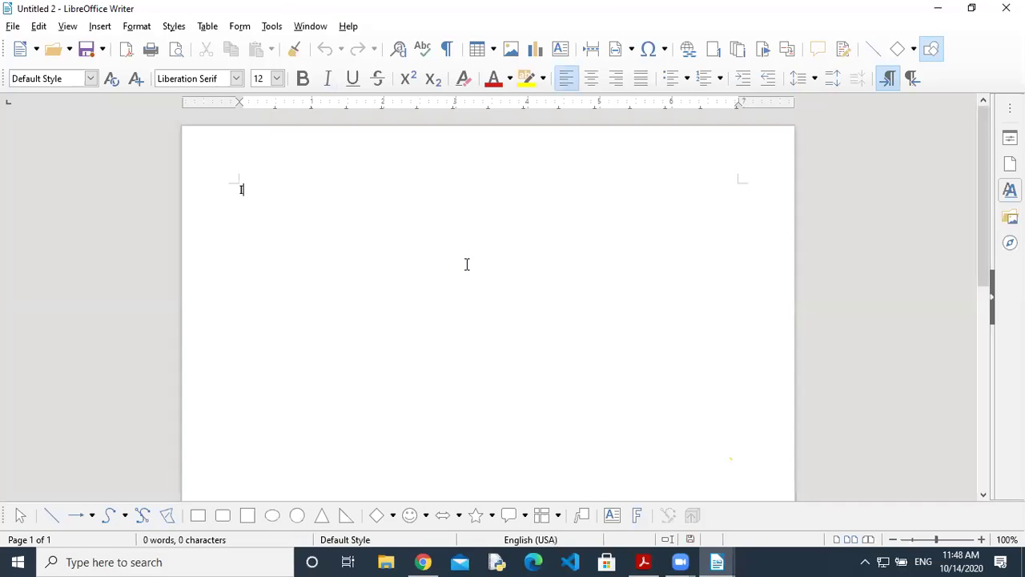
Enter the text "Inserting Shape :" on the first line of the blank document.
{"action": "type", "text": "Insert"}
{"action": "key", "text": "BackSpace"}
{"action": "type", "text": "ing Shape :"}
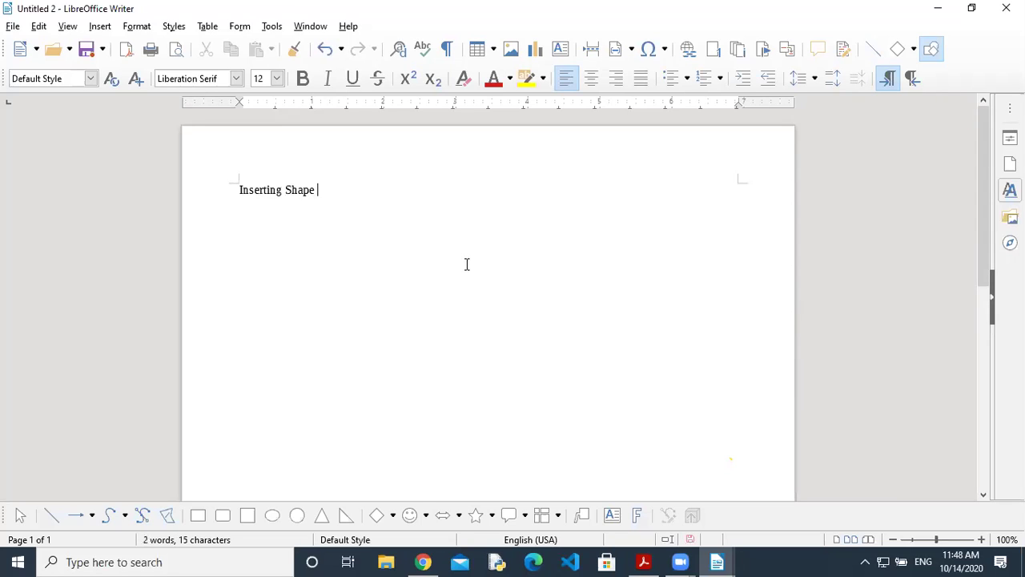
Switch to the textbook PDF and copy section (e), from "Inserting images, shapes, special characters in a document" through item (iii) on inserting shapes.
{"action": "left_click", "coordinate": [645, 560]}
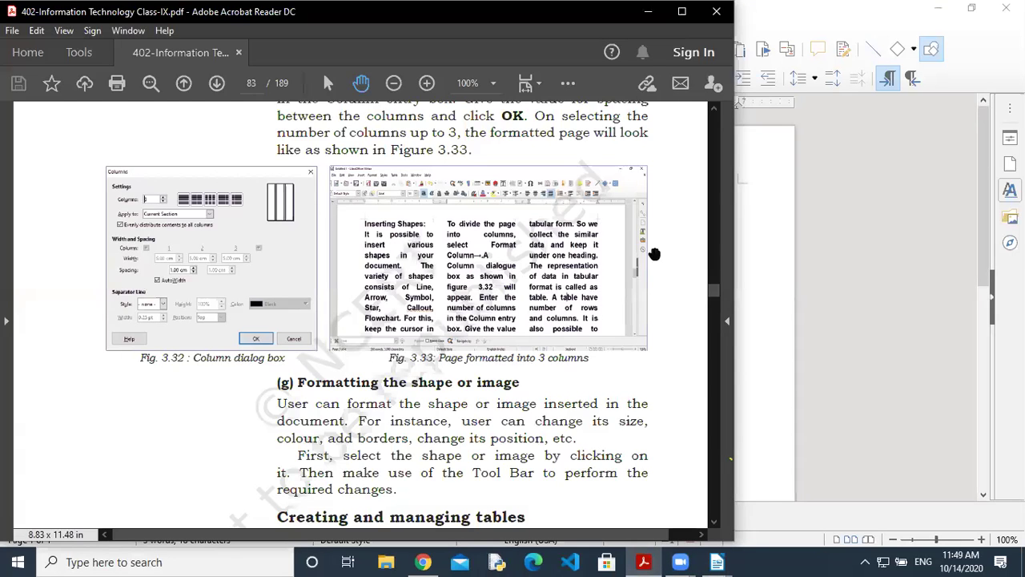
{"action": "mouse_move", "coordinate": [717, 293]}
{"action": "left_mouse_down"}
{"action": "mouse_move", "coordinate": [710, 288]}
{"action": "mouse_move", "coordinate": [713, 296]}
{"action": "left_mouse_up"}
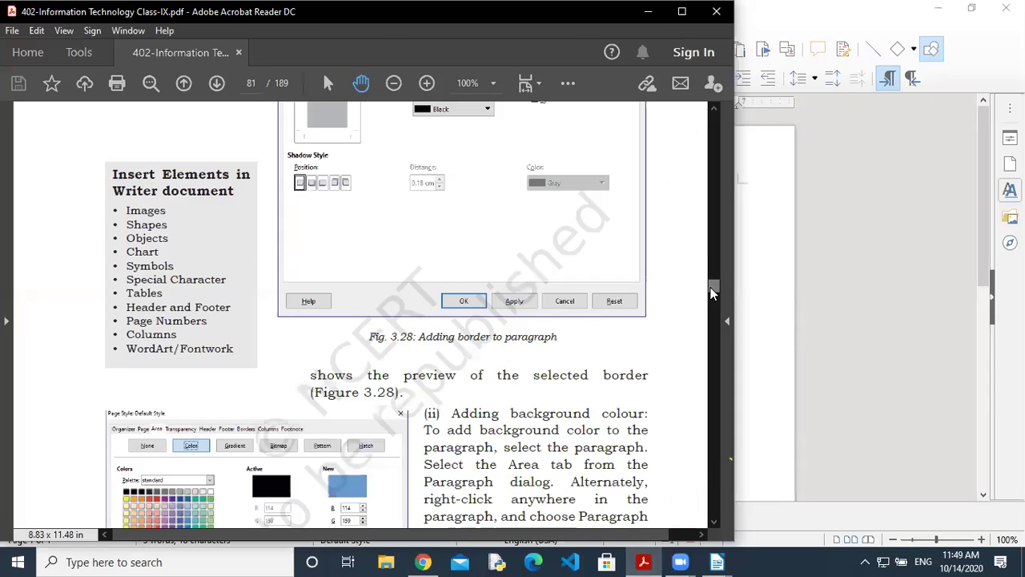
{"action": "left_click", "coordinate": [217, 83]}
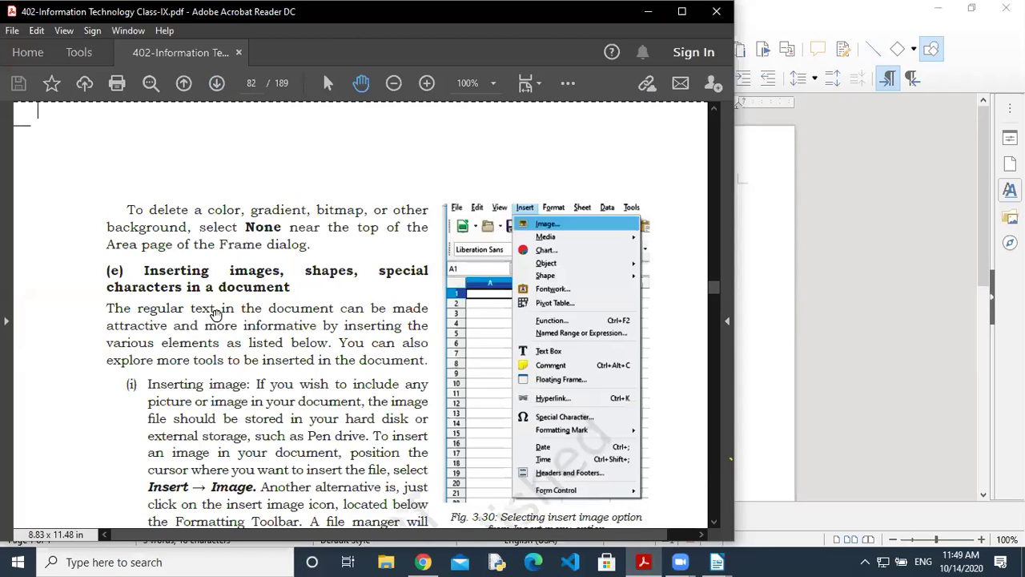
{"action": "left_click", "coordinate": [335, 84]}
{"action": "left_click_drag", "start_coordinate": [140, 270], "coordinate": [388, 543]}
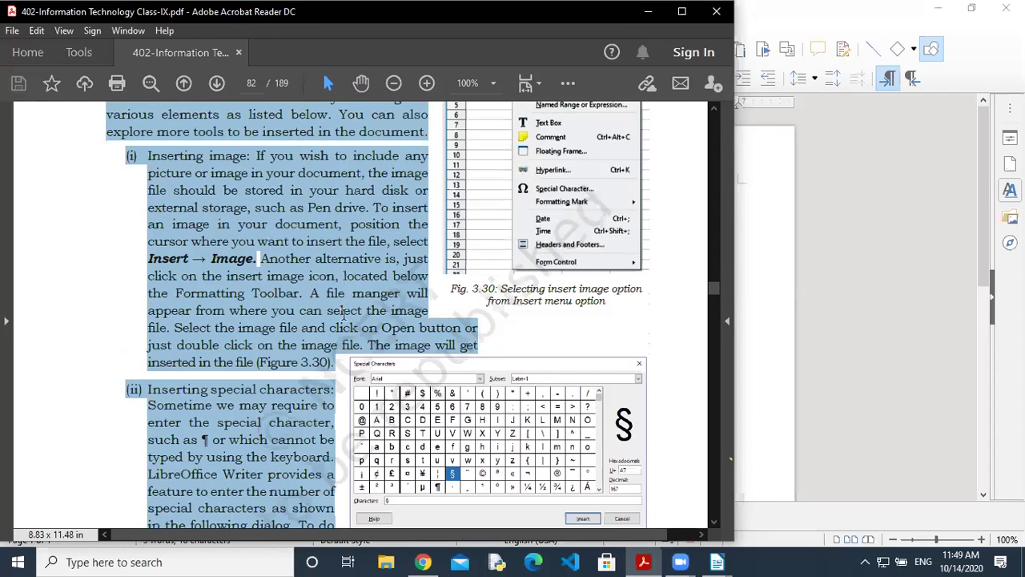
{"action": "scroll", "coordinate": [342, 439], "scroll_direction": "down", "scroll_amount": 3}
{"action": "left_click_drag", "start_coordinate": [342, 439], "coordinate": [331, 352]}
{"action": "right_click", "coordinate": [252, 295]}
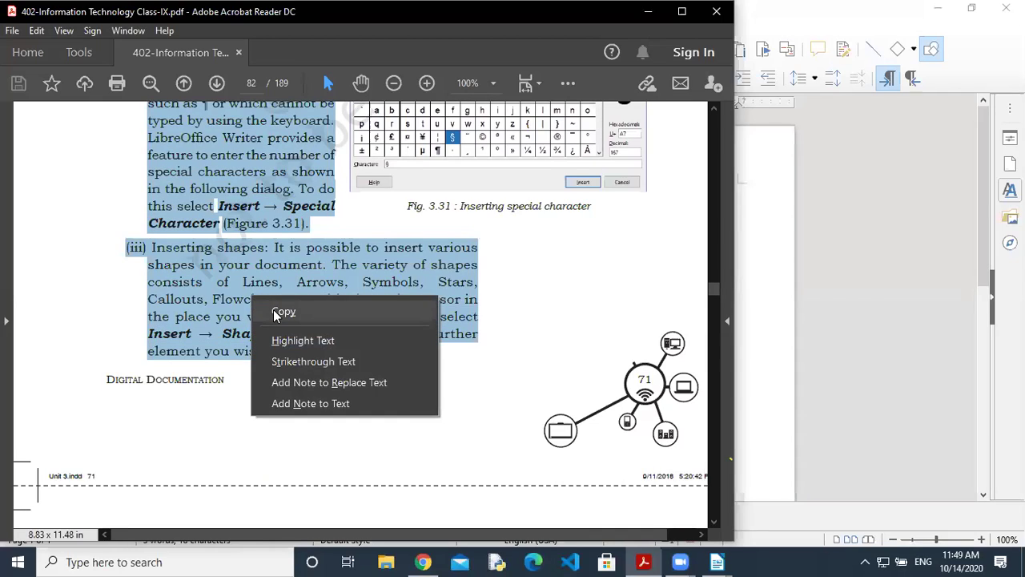
{"action": "left_click", "coordinate": [277, 312]}
Switch back to the Writer document and replace the typed "Inserting Shape :" with the copied textbook section.
{"action": "left_click", "coordinate": [764, 319]}
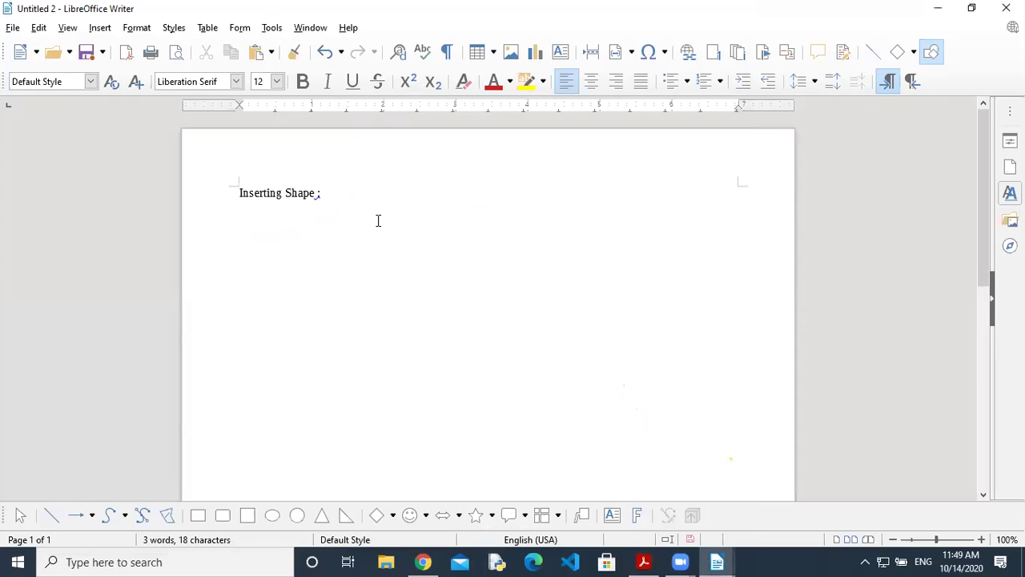
{"action": "key", "text": "BackSpace"}
{"action": "key", "text": "BackSpace"}
{"action": "key", "text": "BackSpace"}
{"action": "key", "text": "BackSpace"}
{"action": "key", "text": "BackSpace"}
{"action": "key", "text": "BackSpace"}
{"action": "key", "text": "BackSpace"}
{"action": "key", "text": "BackSpace"}
{"action": "key", "text": "BackSpace"}
{"action": "key", "text": "BackSpace"}
{"action": "key", "text": "BackSpace"}
{"action": "key", "text": "BackSpace"}
{"action": "key", "text": "BackSpace"}
{"action": "key", "text": "BackSpace"}
{"action": "key", "text": "BackSpace"}
{"action": "key", "text": "BackSpace"}
{"action": "key", "text": "BackSpace"}
{"action": "key", "text": "BackSpace"}
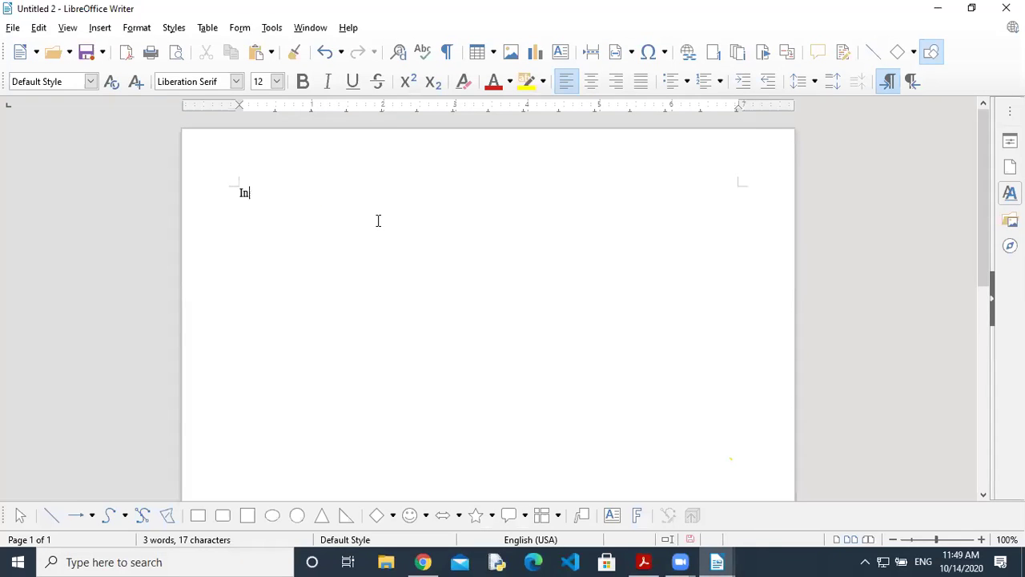
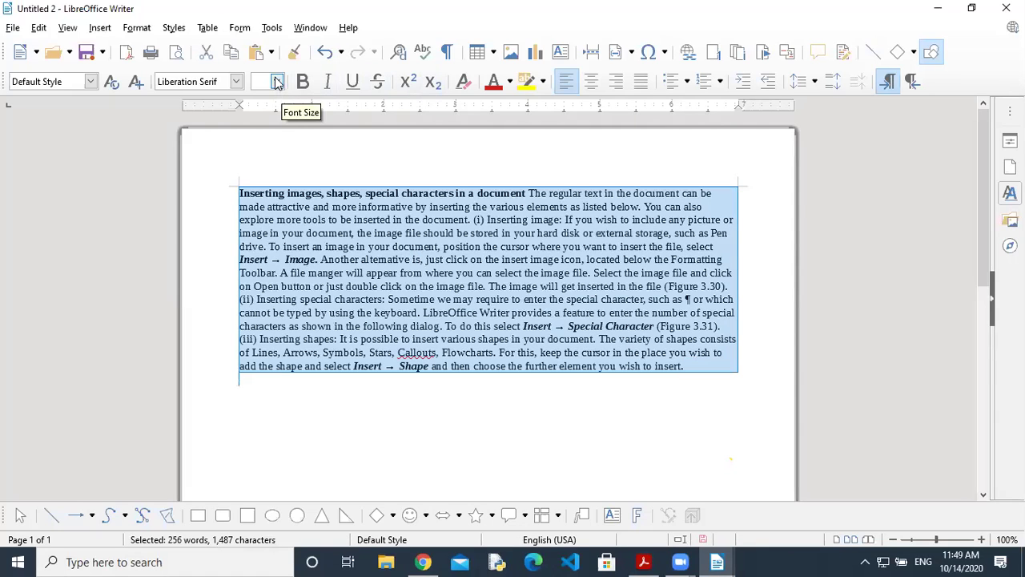
Set the font size of all the pasted text to 18.
{"action": "left_click", "coordinate": [276, 80]}
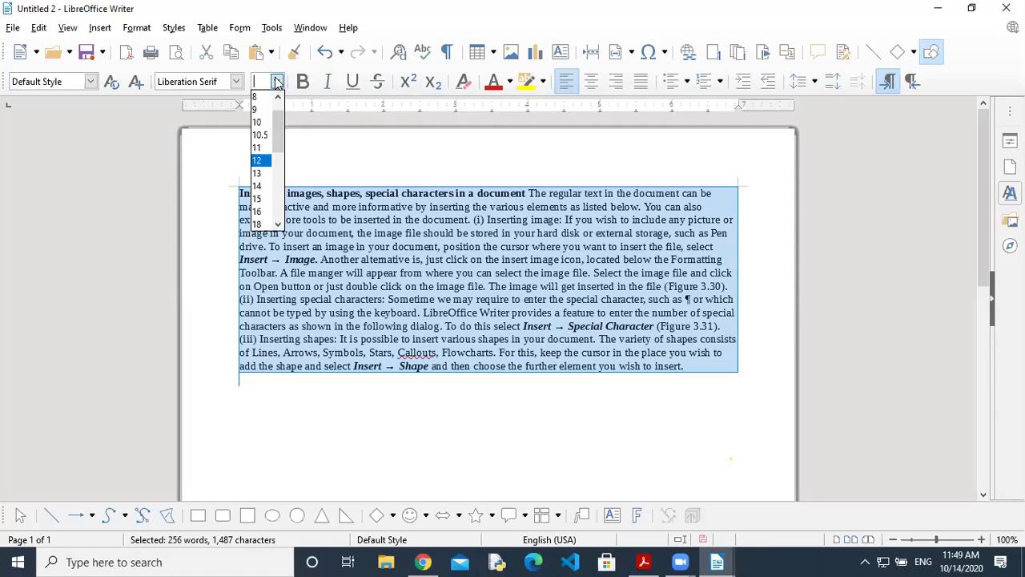
{"action": "left_click", "coordinate": [258, 223]}
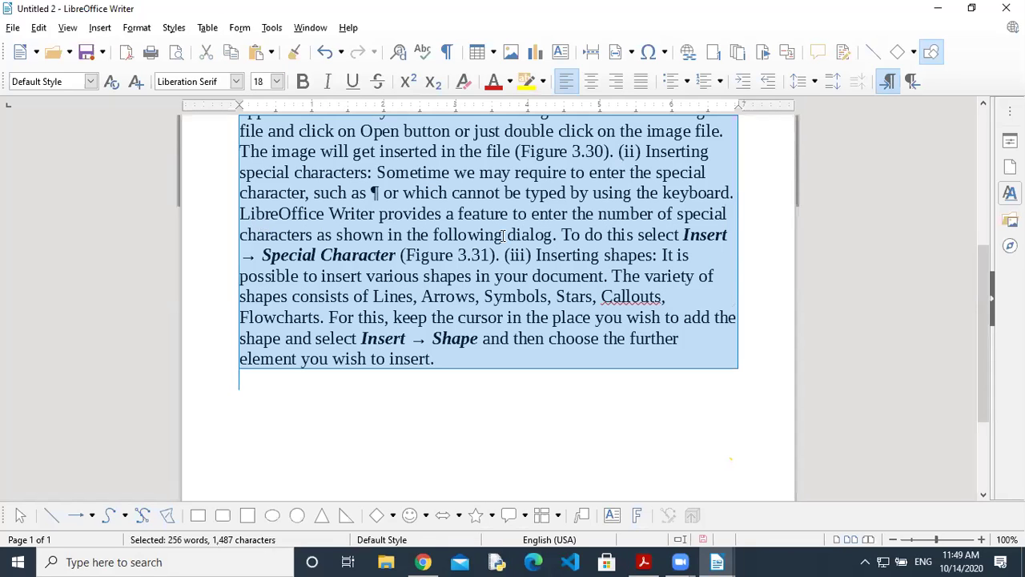
Start items (i), (ii) and (iii) on new lines, leaving a blank line before item (iii).
{"action": "left_click_drag", "start_coordinate": [987, 260], "coordinate": [984, 135]}
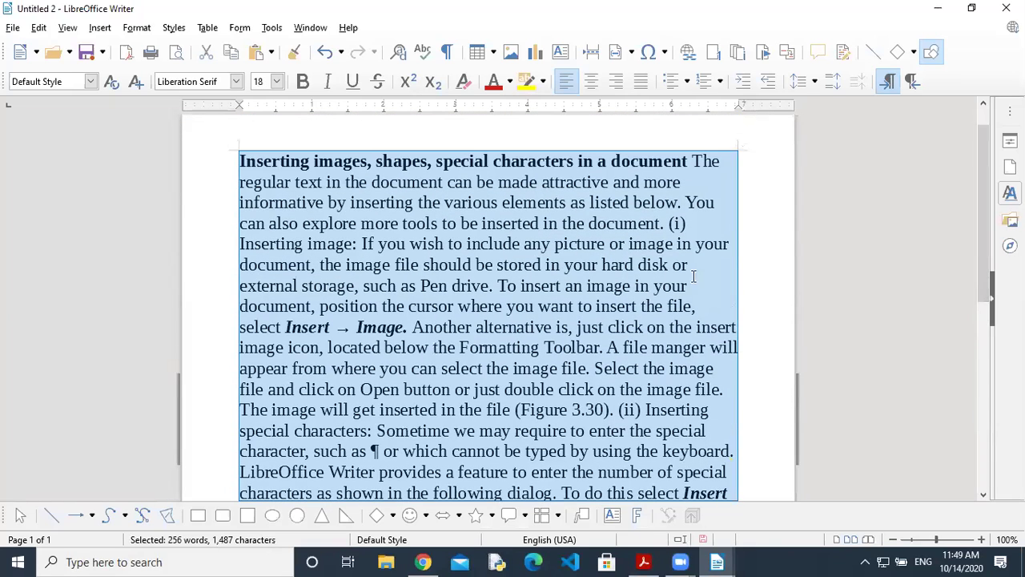
{"action": "left_click", "coordinate": [668, 224]}
{"action": "key", "text": "Return"}
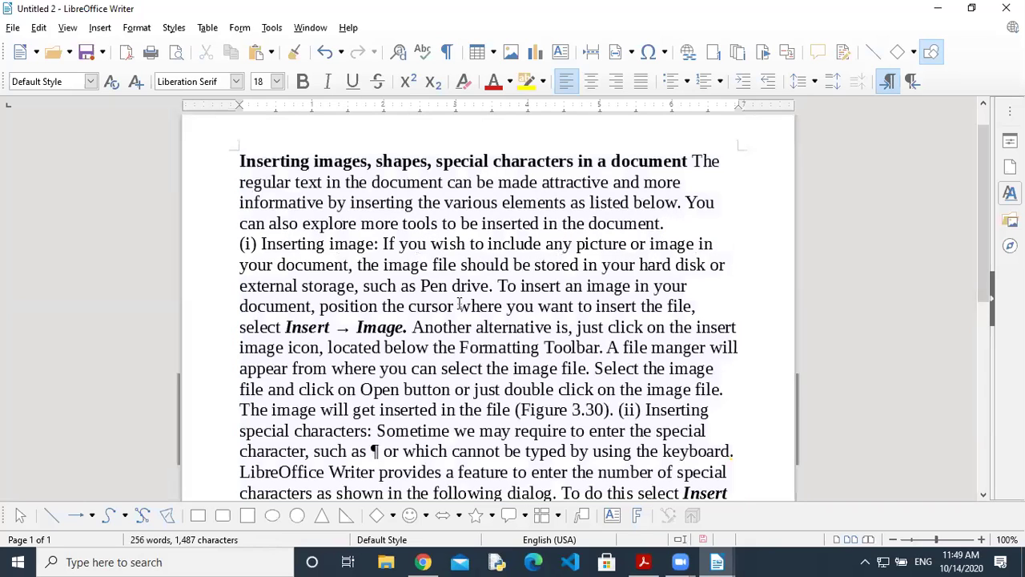
{"action": "left_click", "coordinate": [618, 410]}
{"action": "key", "text": "Return"}
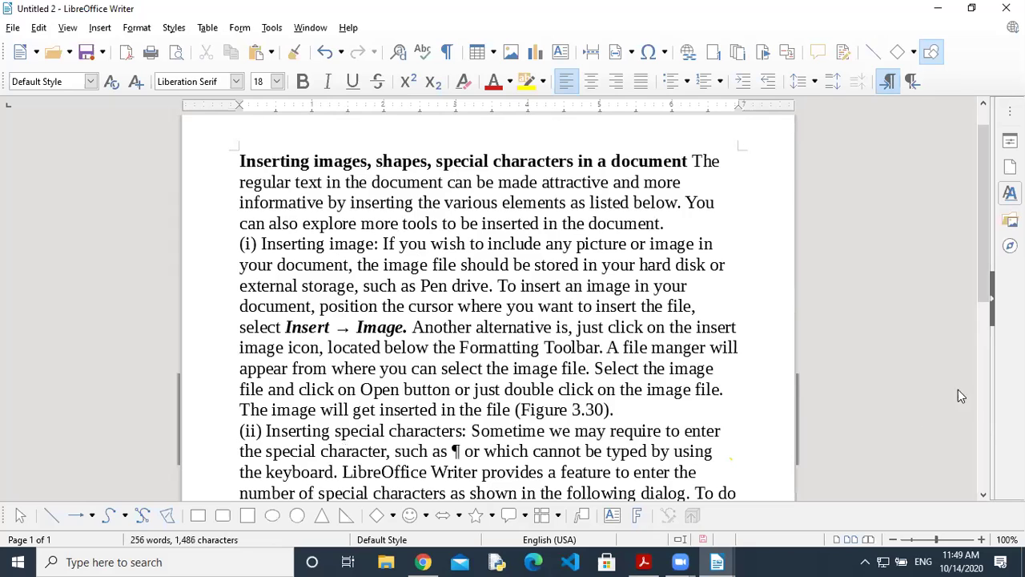
{"action": "left_click_drag", "start_coordinate": [986, 256], "coordinate": [986, 367]}
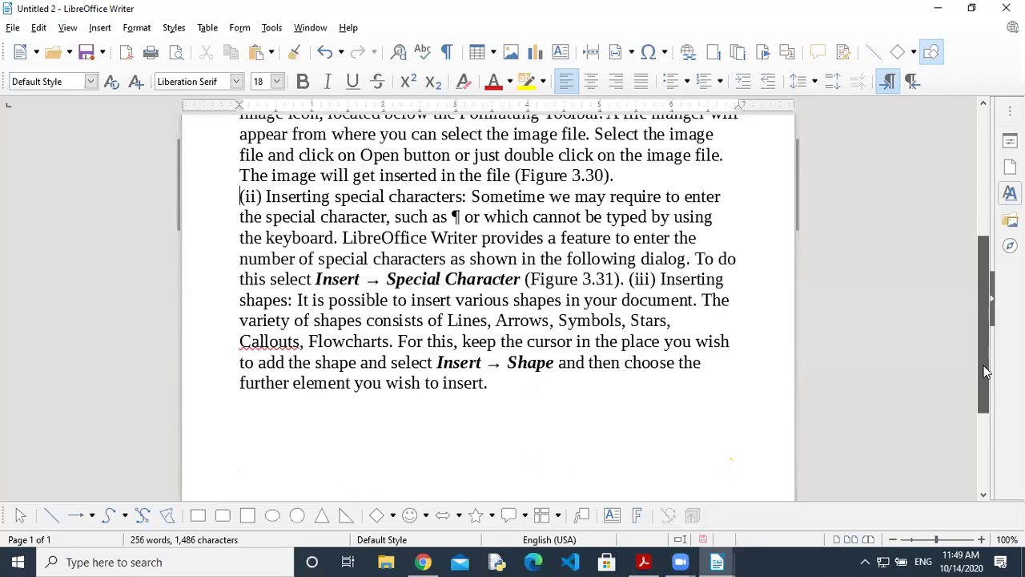
{"action": "left_click", "coordinate": [630, 279]}
{"action": "key", "text": "Return"}
{"action": "key", "text": "Return"}
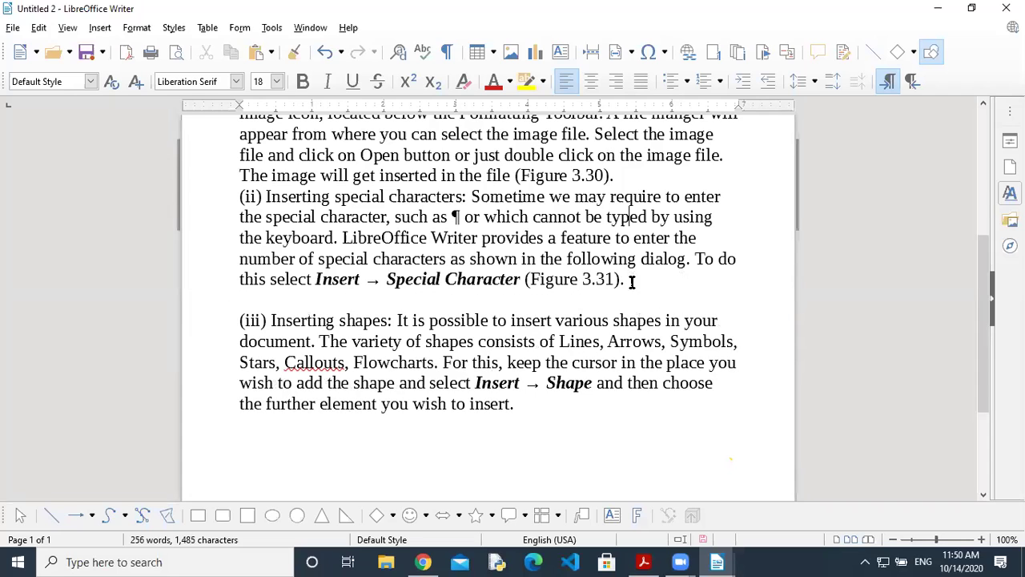
Insert a blank line before item (ii) and another before item (i).
{"action": "key", "text": "Up"}
{"action": "key", "text": "Return"}
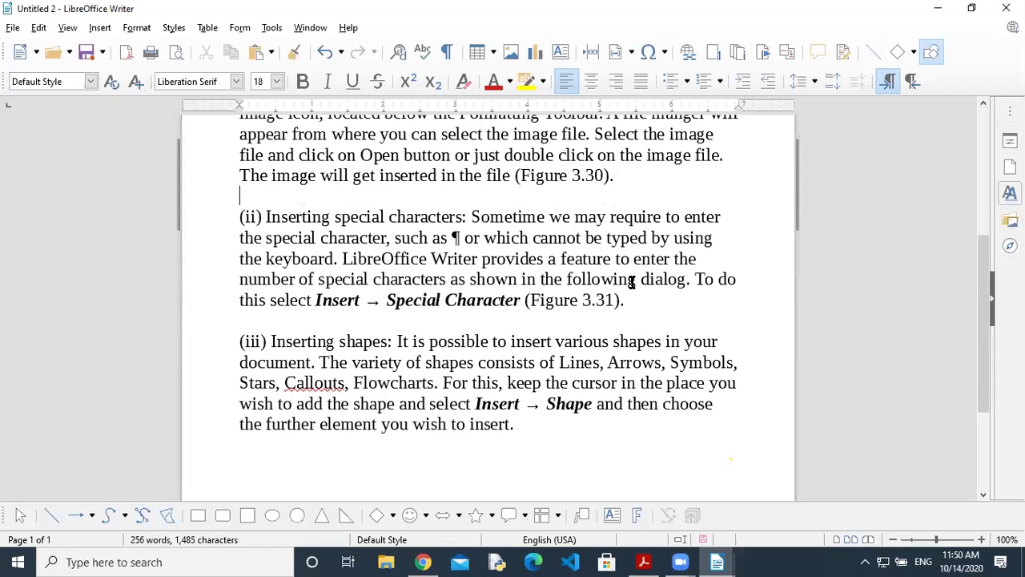
{"action": "key", "text": "Up"}
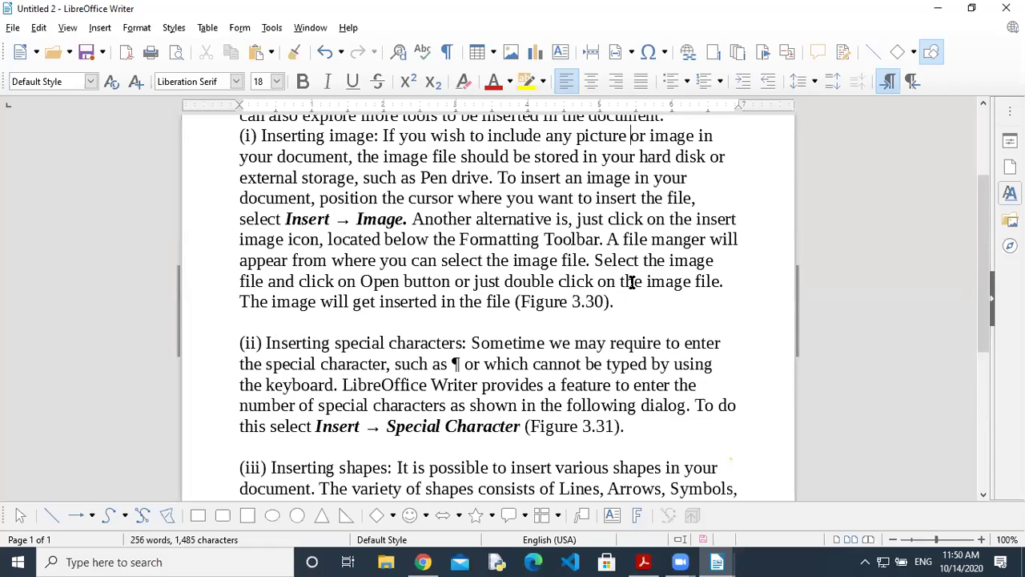
{"action": "key", "text": "Up"}
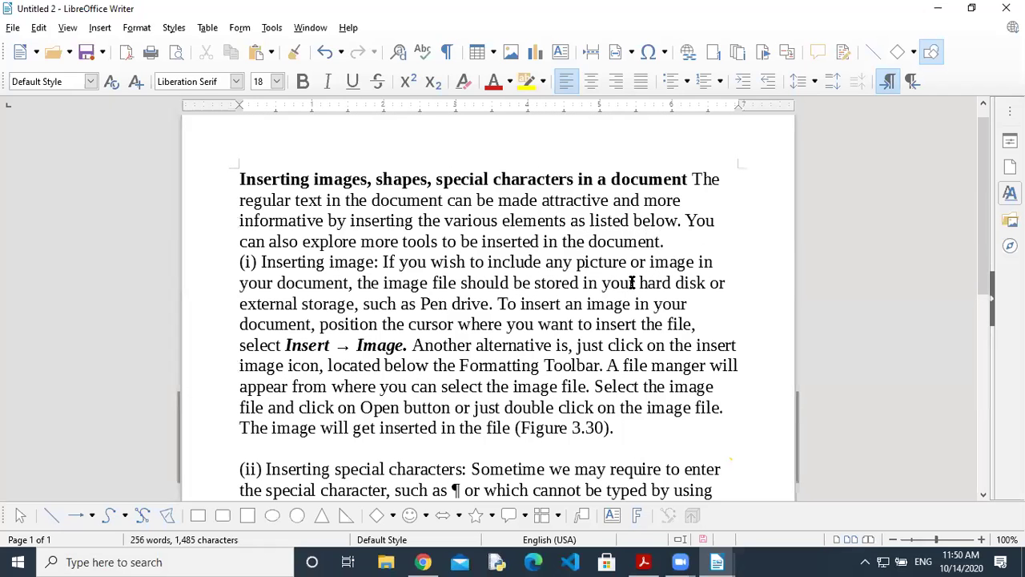
{"action": "key", "text": "End"}
{"action": "key", "text": "Return"}
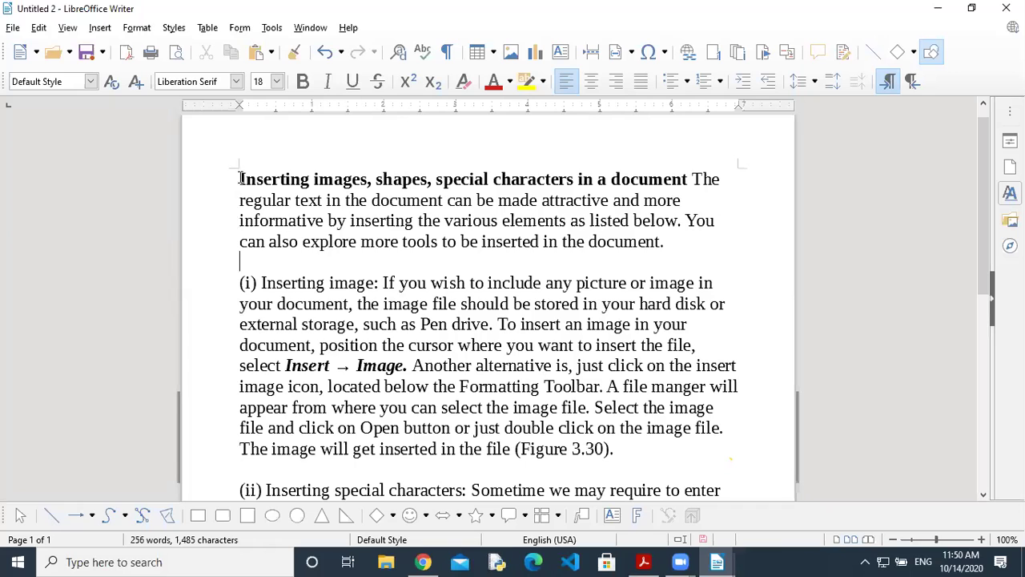
Justify all the text from the heading to the end of item (iii).
{"action": "left_click_drag", "start_coordinate": [241, 178], "coordinate": [605, 375]}
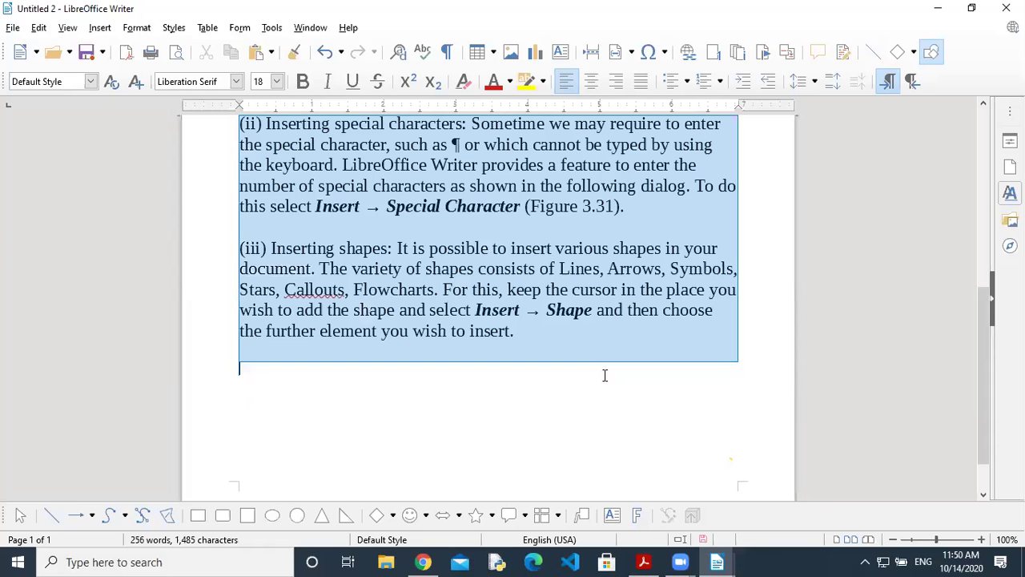
{"action": "left_click", "coordinate": [641, 81]}
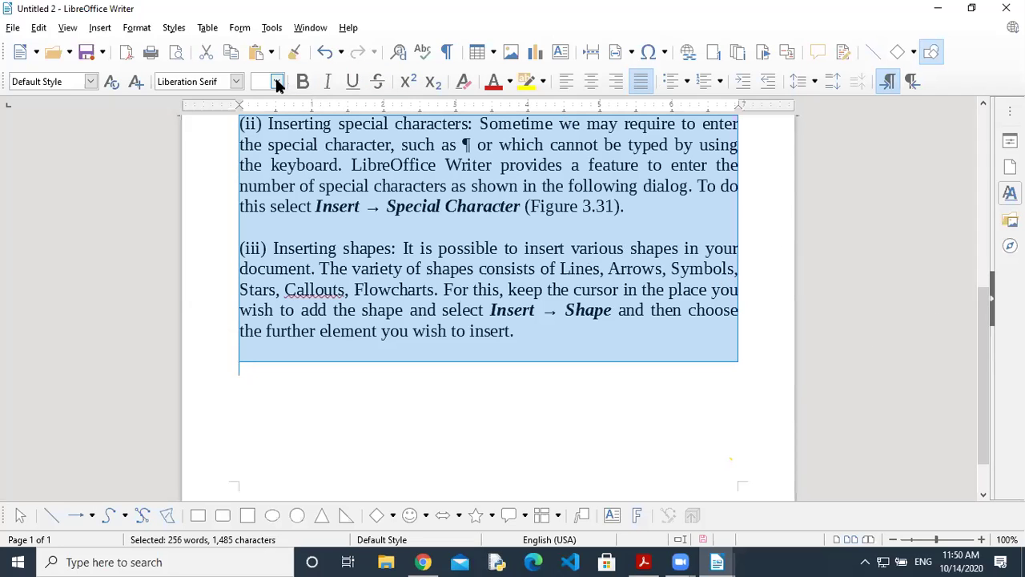
Try font size 20 on all the selected text, and set it back to 18.
{"action": "left_click", "coordinate": [277, 81]}
{"action": "left_click", "coordinate": [261, 174]}
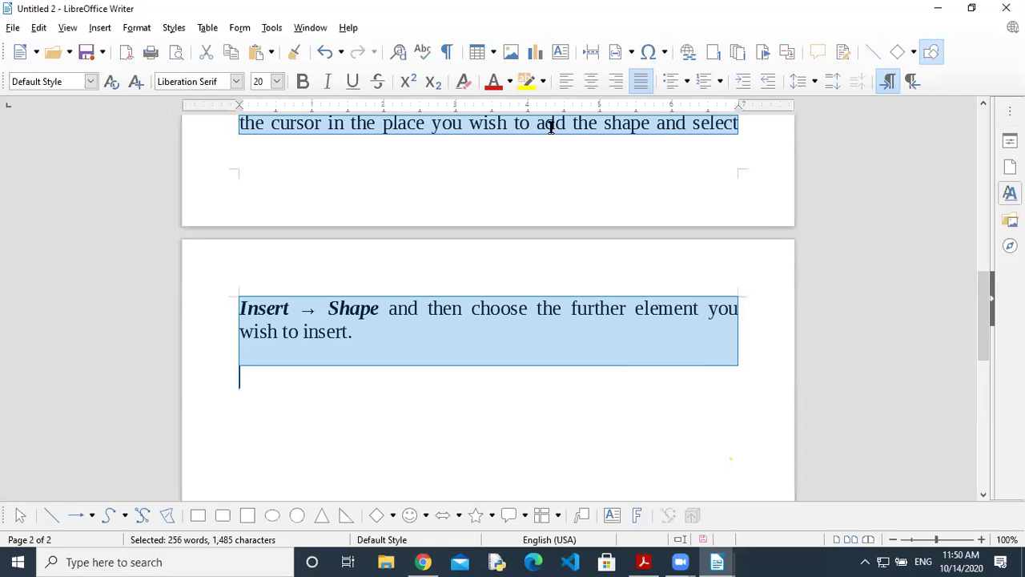
{"action": "double_click", "coordinate": [261, 82]}
{"action": "type", "text": "18"}
{"action": "key", "text": "Return"}
{"action": "left_click", "coordinate": [593, 215]}
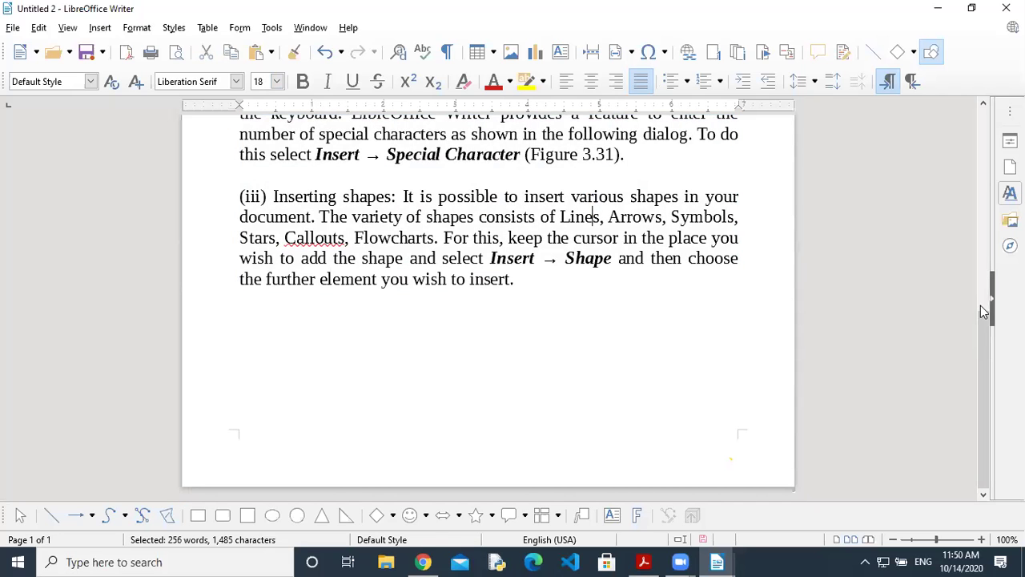
Divide the page into three equal columns with 0.20" spacing and no separator line, applied to the default page style.
{"action": "left_click_drag", "start_coordinate": [983, 353], "coordinate": [985, 142]}
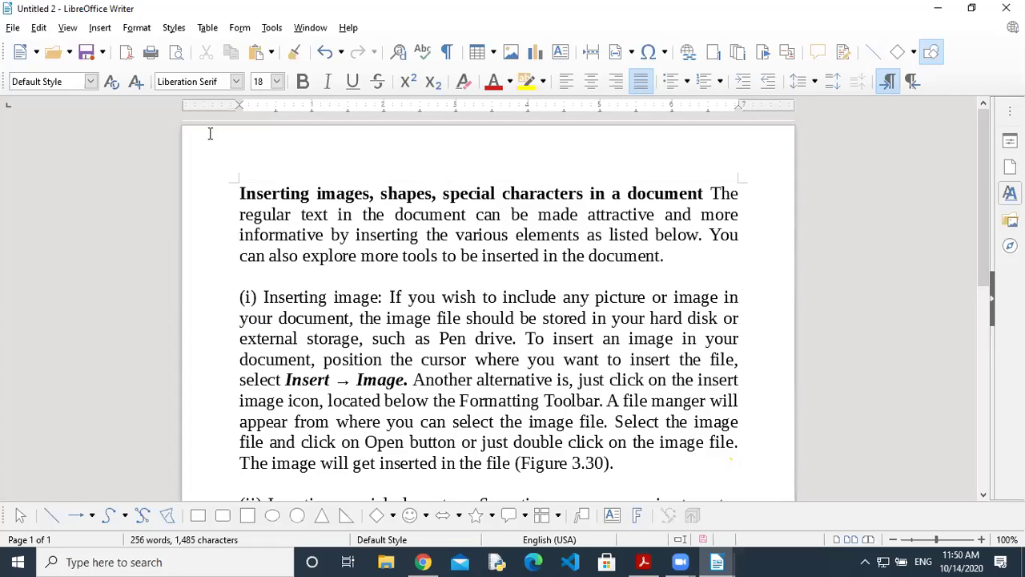
{"action": "left_click", "coordinate": [135, 29]}
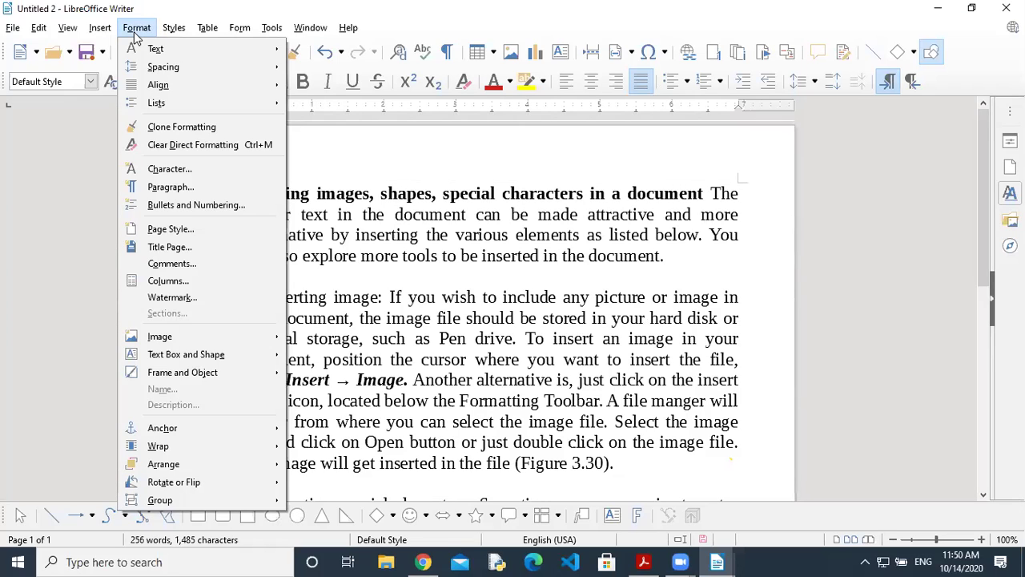
{"action": "left_click", "coordinate": [173, 286]}
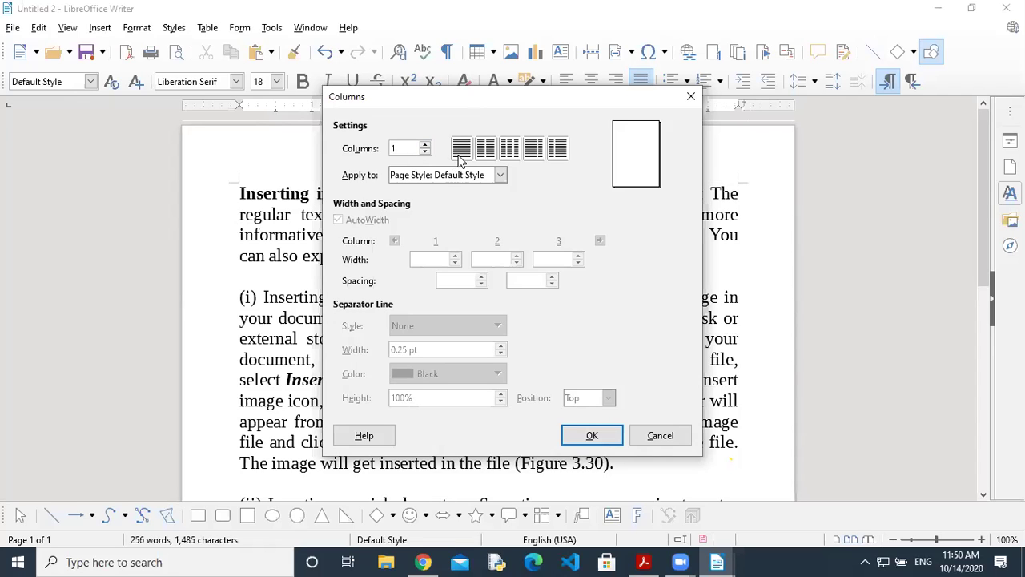
{"action": "left_click", "coordinate": [511, 149]}
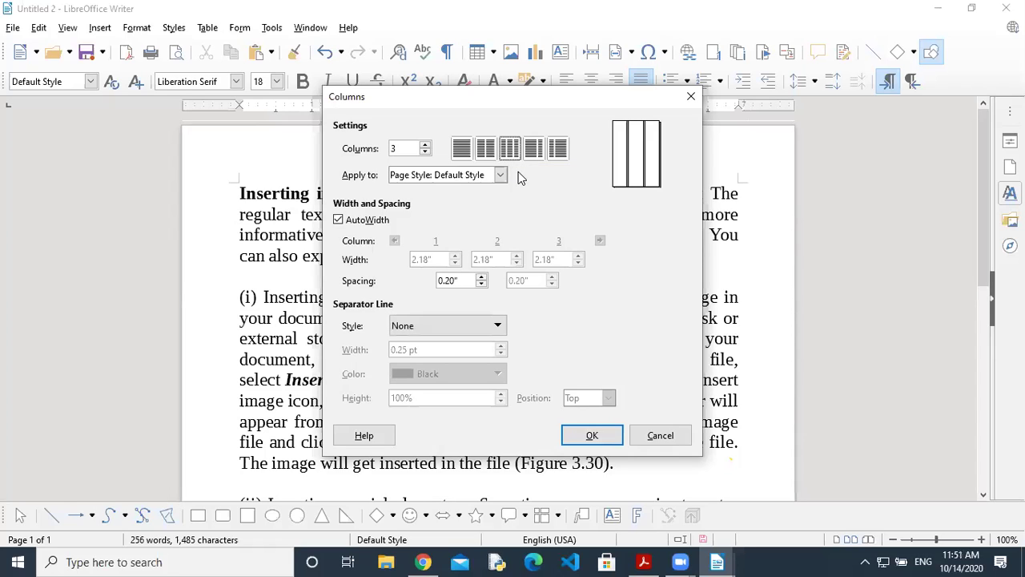
{"action": "left_click", "coordinate": [474, 281]}
{"action": "left_click", "coordinate": [495, 325]}
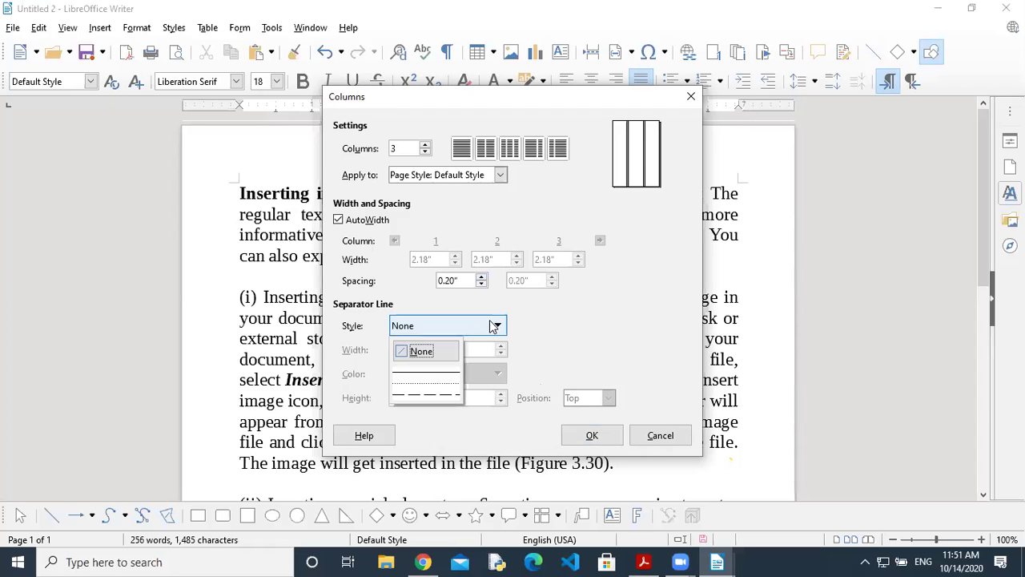
{"action": "left_click", "coordinate": [437, 371]}
{"action": "left_click", "coordinate": [492, 328]}
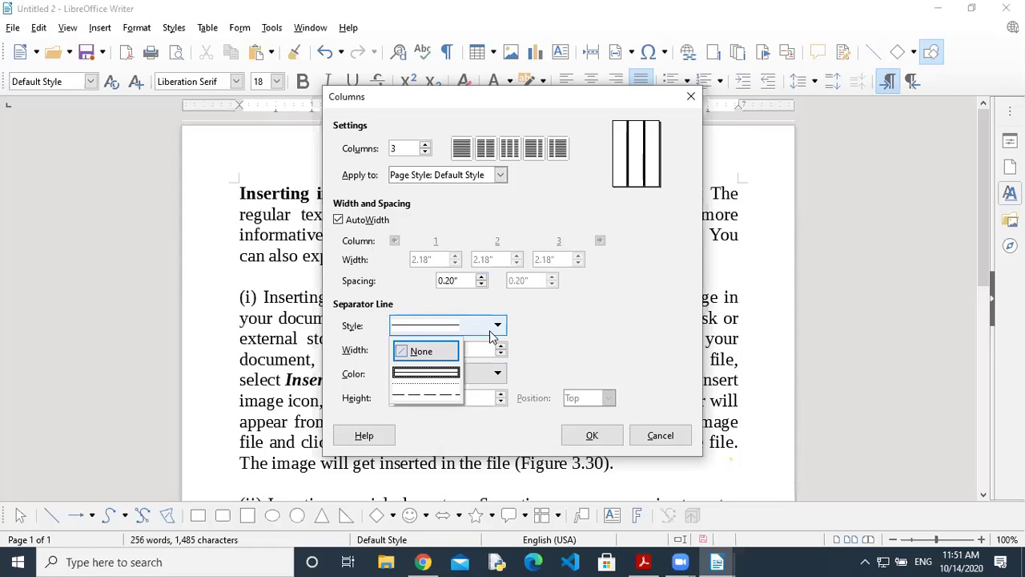
{"action": "left_click", "coordinate": [421, 354]}
{"action": "left_click", "coordinate": [600, 442]}
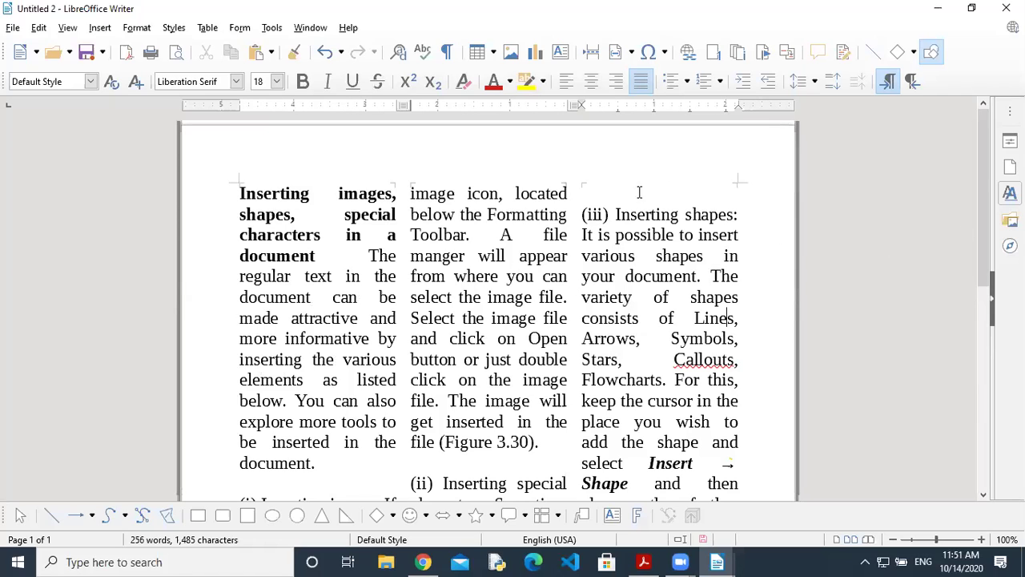
Delete the blank line above item (iii) at the beginning of the third column.
{"action": "key", "text": "Delete"}
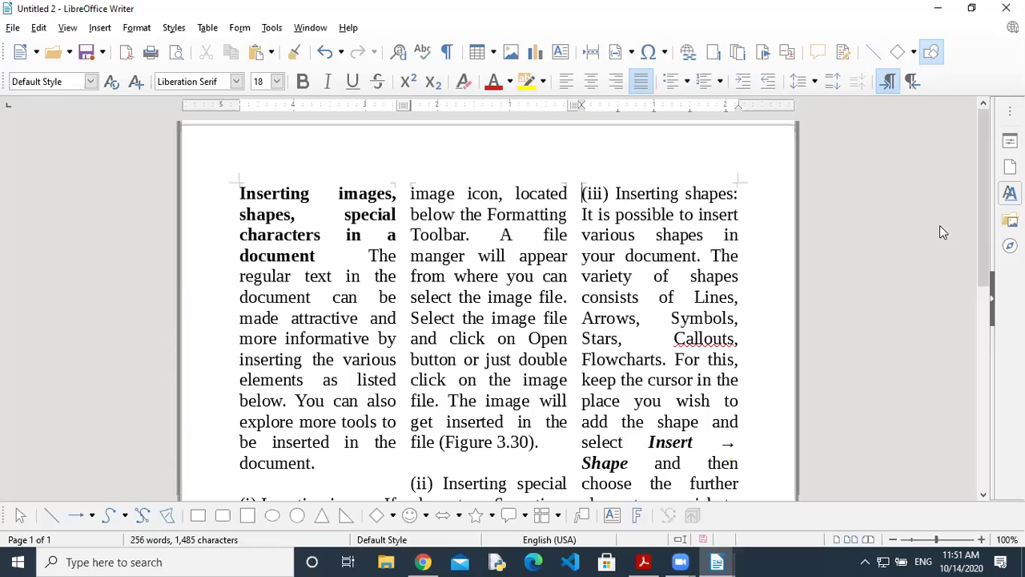
{"action": "left_click_drag", "start_coordinate": [984, 208], "coordinate": [964, 148]}
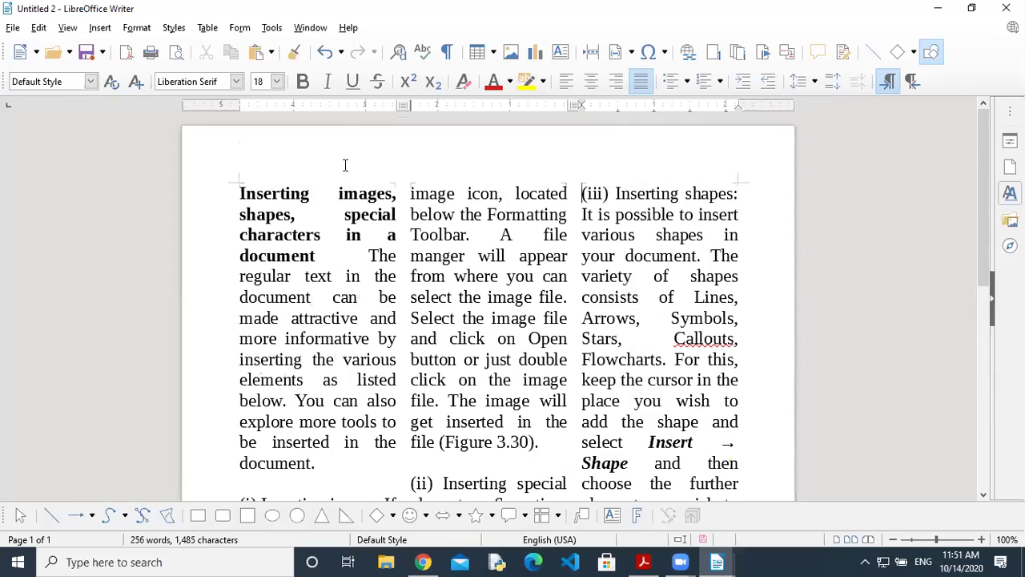
Increase the spacing between the three page columns to 0.36".
{"action": "left_click", "coordinate": [137, 27]}
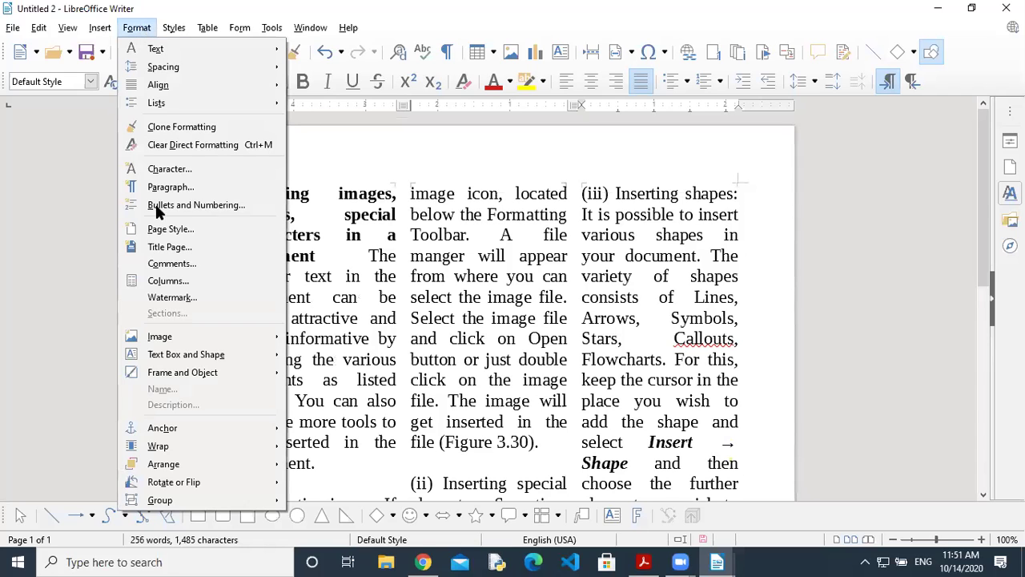
{"action": "left_click", "coordinate": [171, 292]}
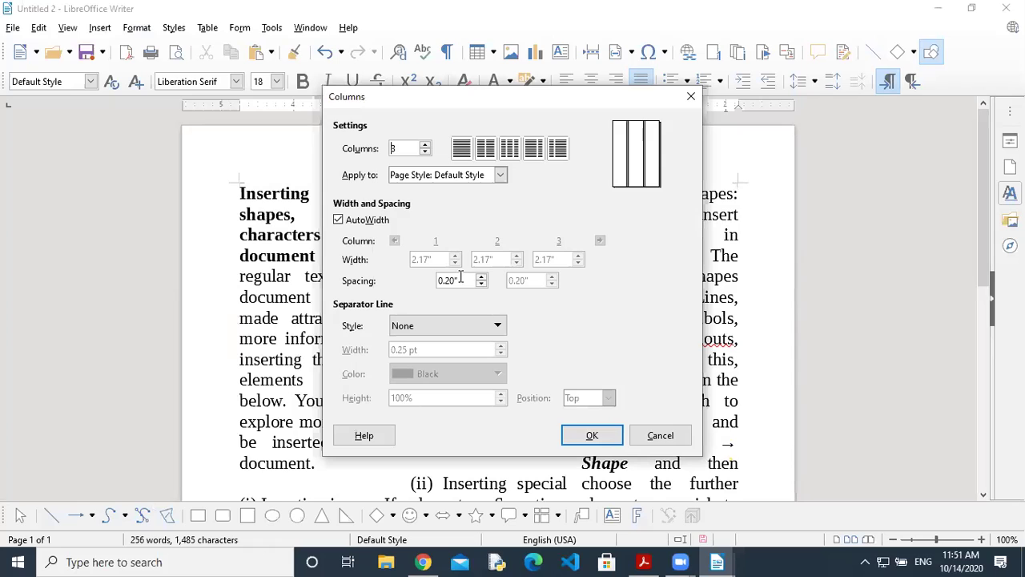
{"action": "left_click", "coordinate": [481, 277]}
{"action": "left_click", "coordinate": [481, 277]}
{"action": "left_click", "coordinate": [481, 277]}
{"action": "left_click", "coordinate": [481, 277]}
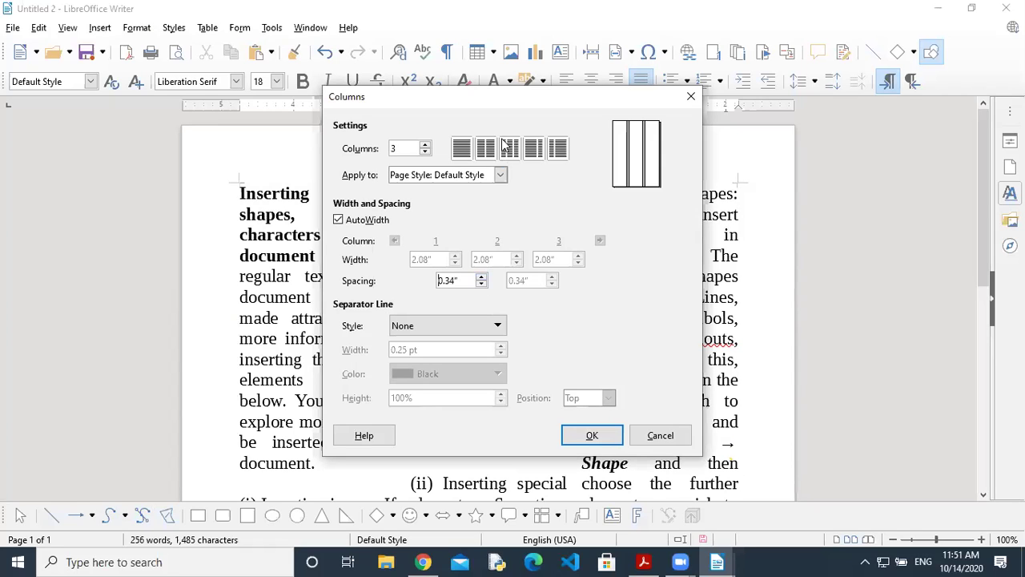
{"action": "left_click", "coordinate": [481, 277]}
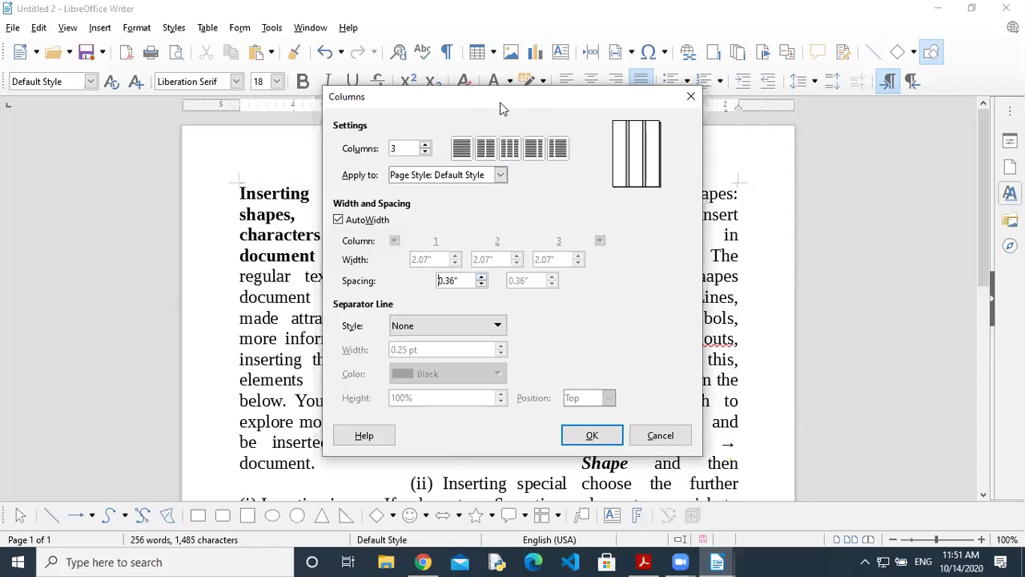
{"action": "left_click_drag", "start_coordinate": [507, 109], "coordinate": [788, 153]}
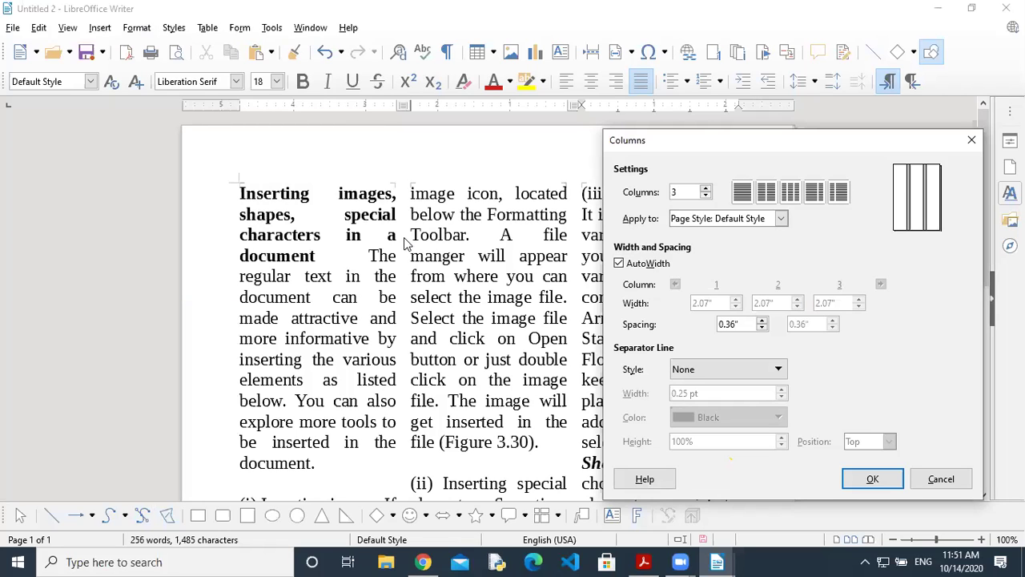
{"action": "left_click", "coordinate": [871, 479]}
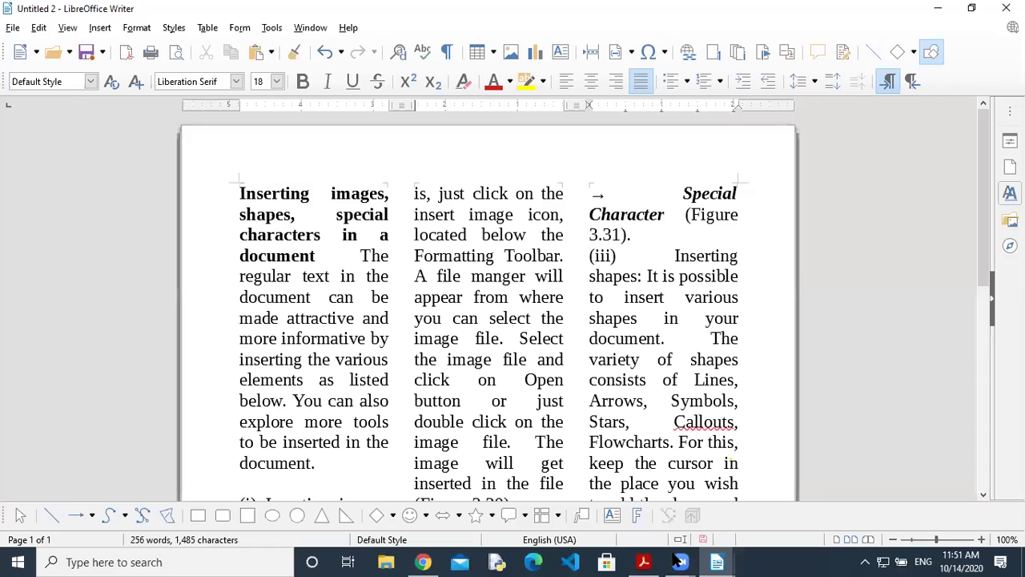
Add a solid black separator line between the page columns.
{"action": "left_click", "coordinate": [679, 317]}
{"action": "left_click", "coordinate": [136, 29]}
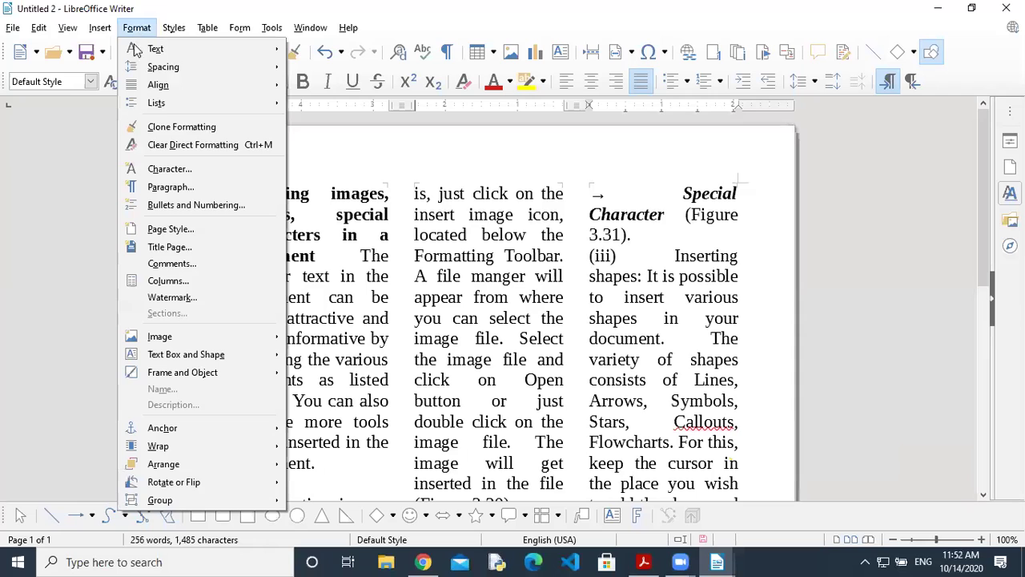
{"action": "left_click", "coordinate": [168, 281]}
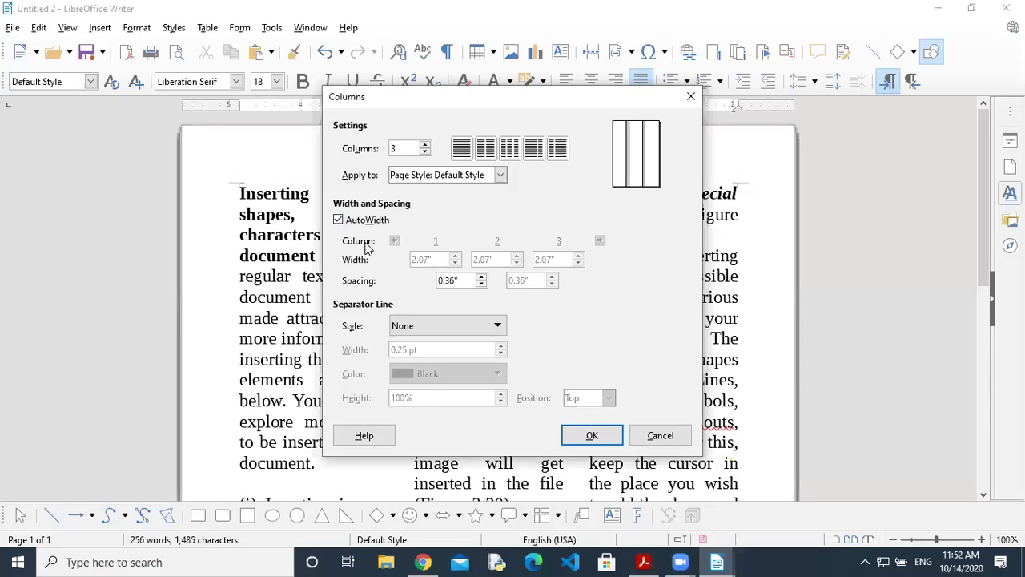
{"action": "left_click", "coordinate": [421, 326]}
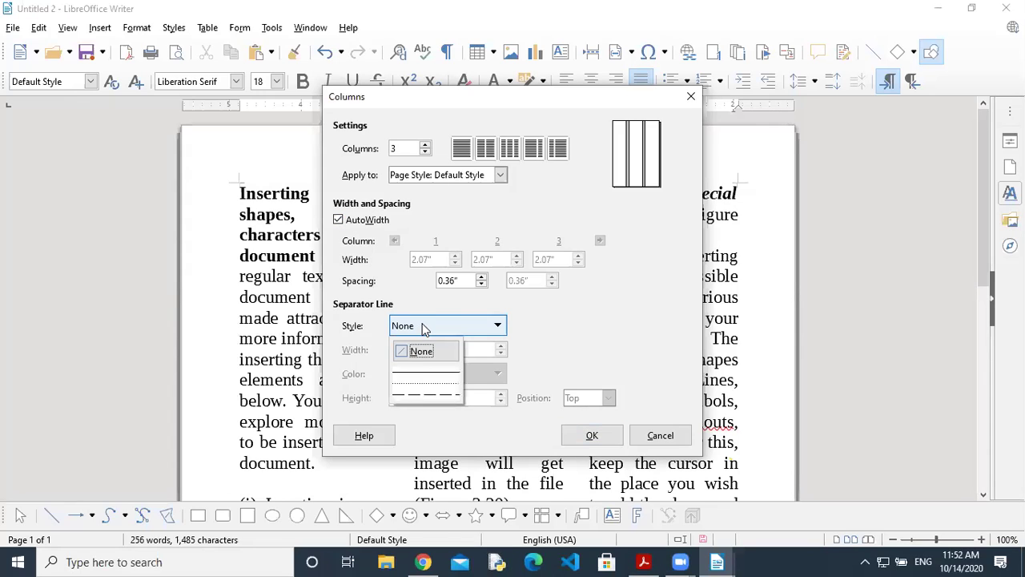
{"action": "left_click", "coordinate": [422, 375]}
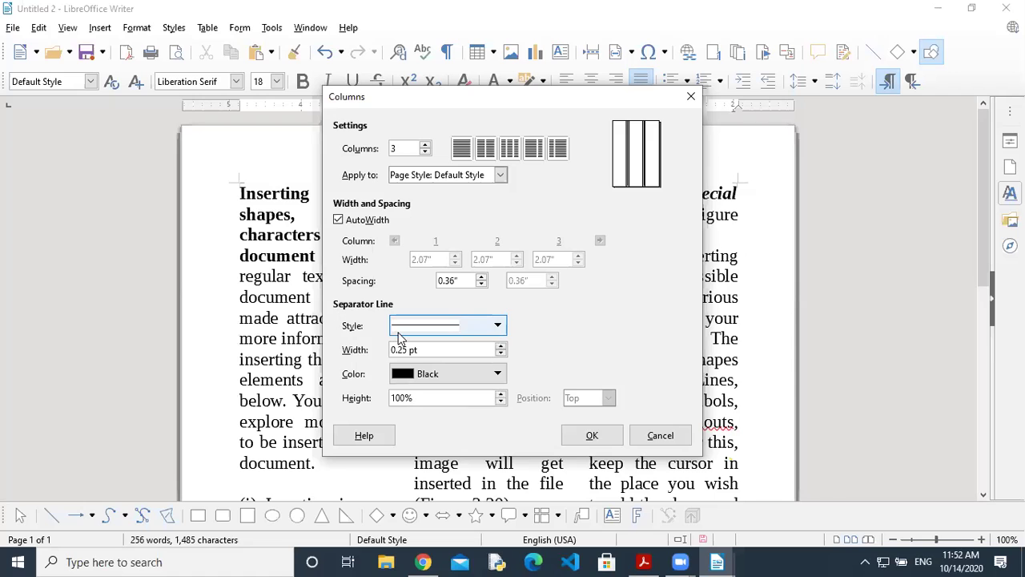
{"action": "left_click", "coordinate": [592, 435]}
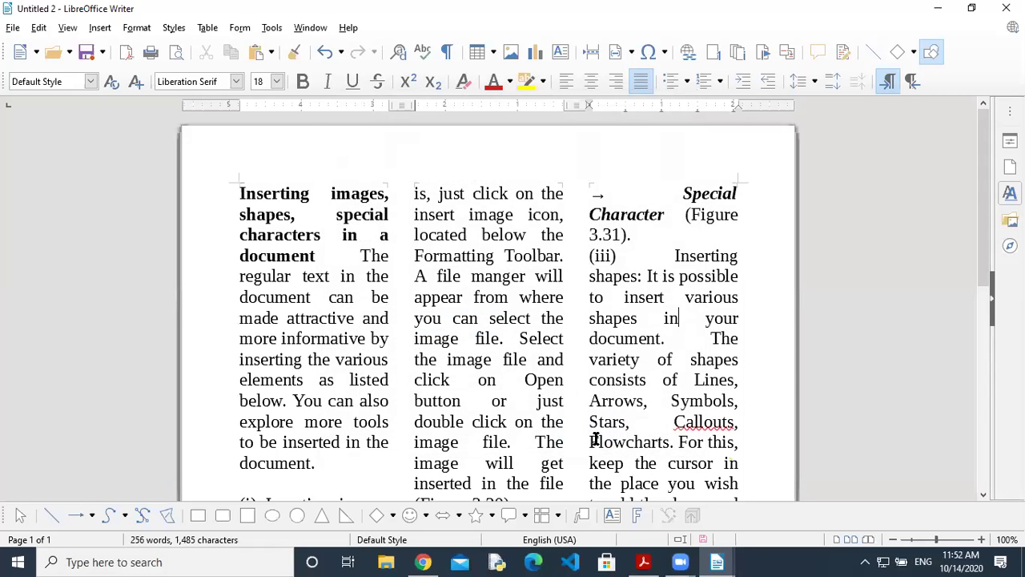
{"action": "left_click_drag", "start_coordinate": [988, 230], "coordinate": [986, 207]}
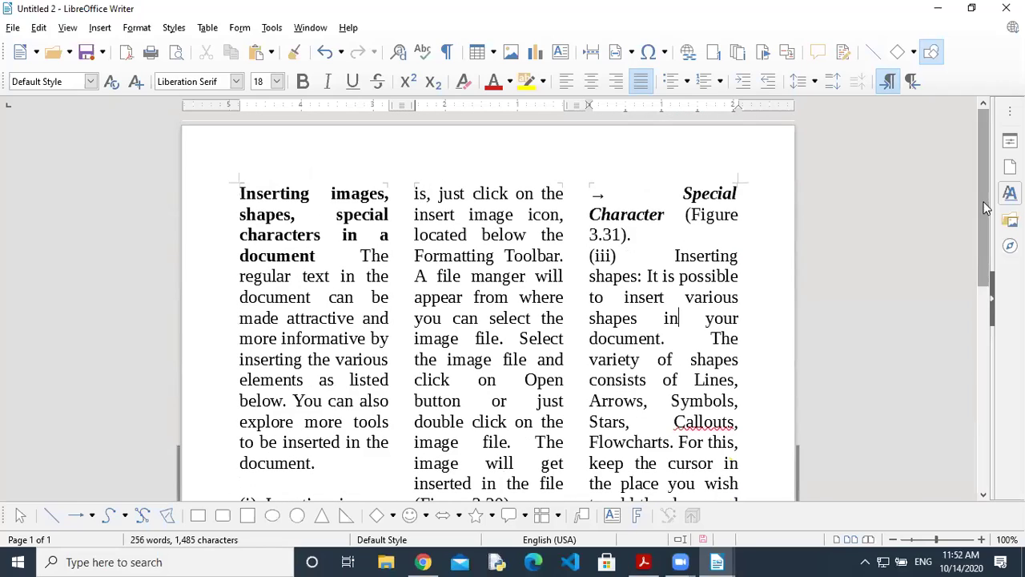
Change the separator line between the page columns to the dotted style.
{"action": "left_click", "coordinate": [391, 193]}
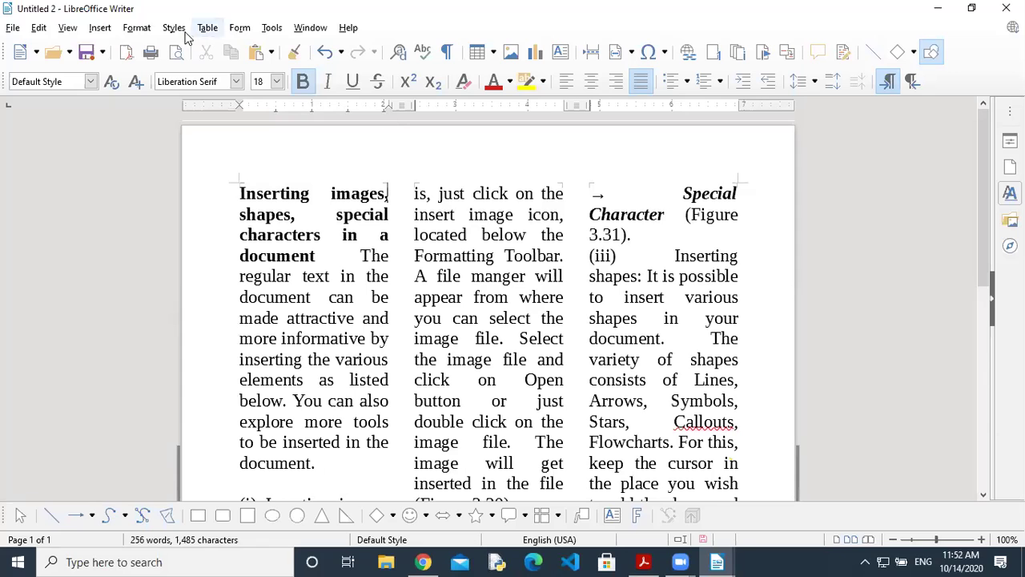
{"action": "left_click", "coordinate": [137, 28]}
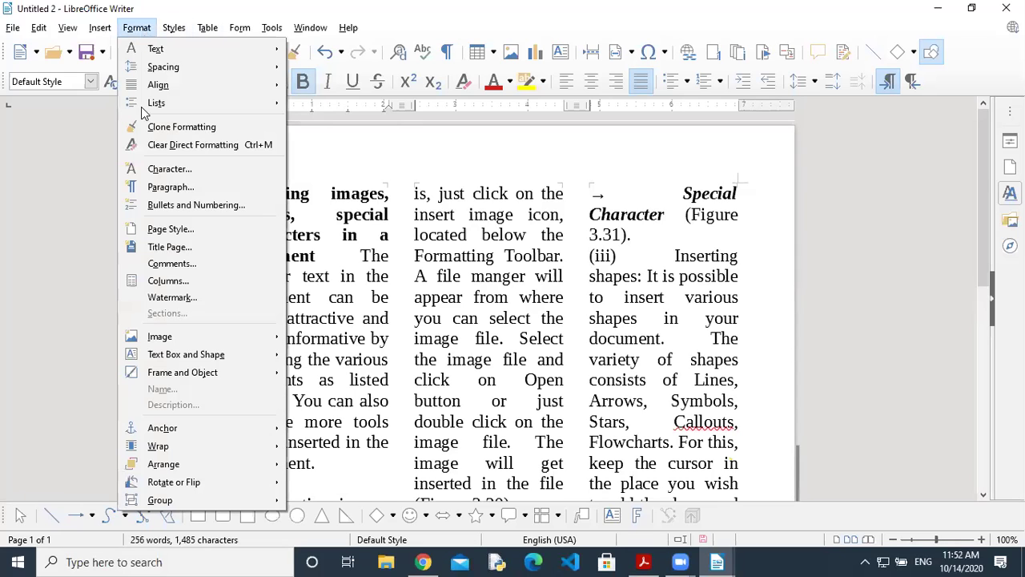
{"action": "left_click", "coordinate": [198, 280]}
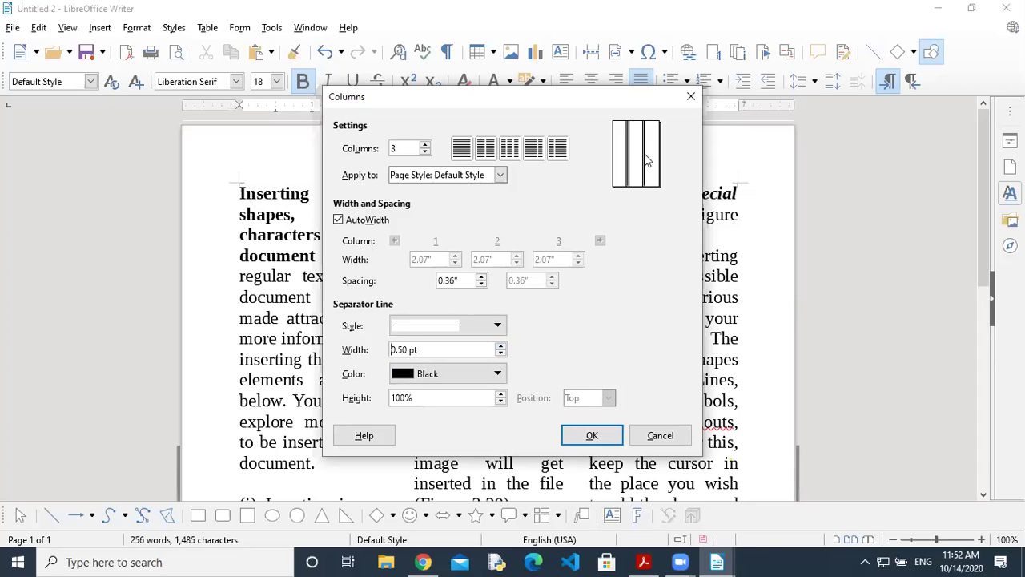
{"action": "left_click", "coordinate": [498, 324]}
{"action": "left_click", "coordinate": [449, 392]}
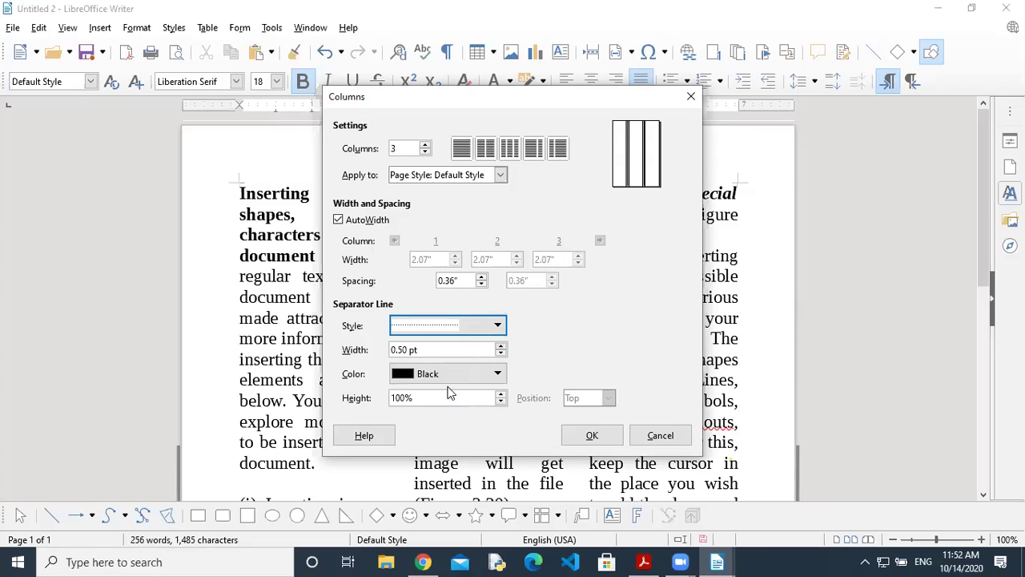
{"action": "left_click", "coordinate": [591, 436]}
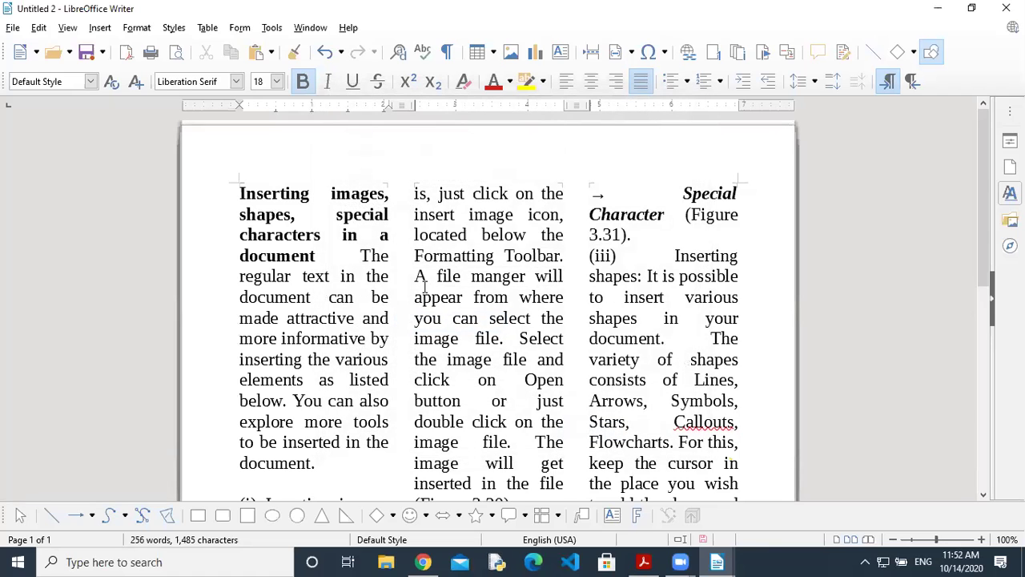
Check the column layout and separator lines in the print preview.
{"action": "left_click", "coordinate": [400, 210]}
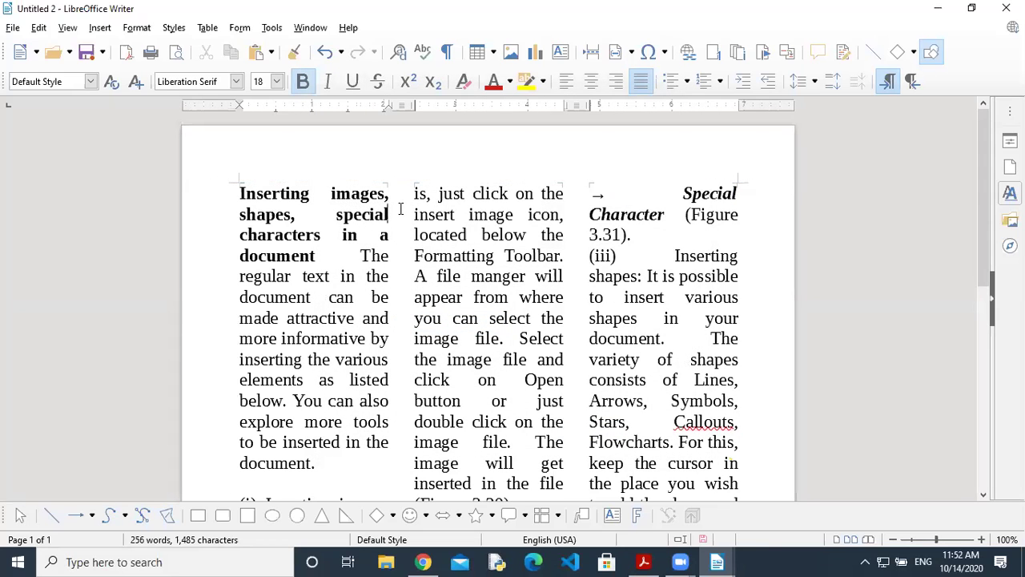
{"action": "left_click", "coordinate": [12, 27]}
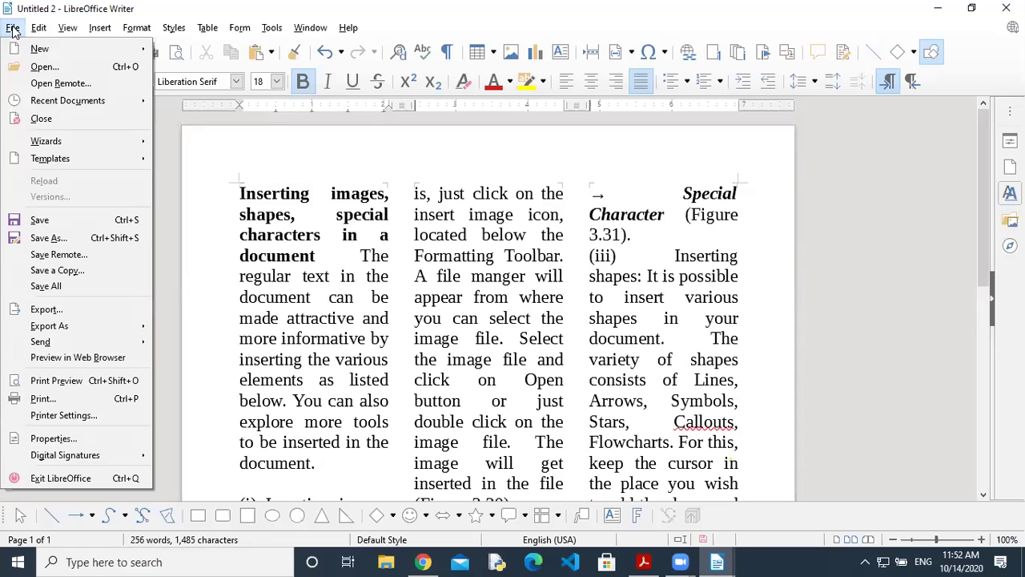
{"action": "left_click", "coordinate": [85, 378]}
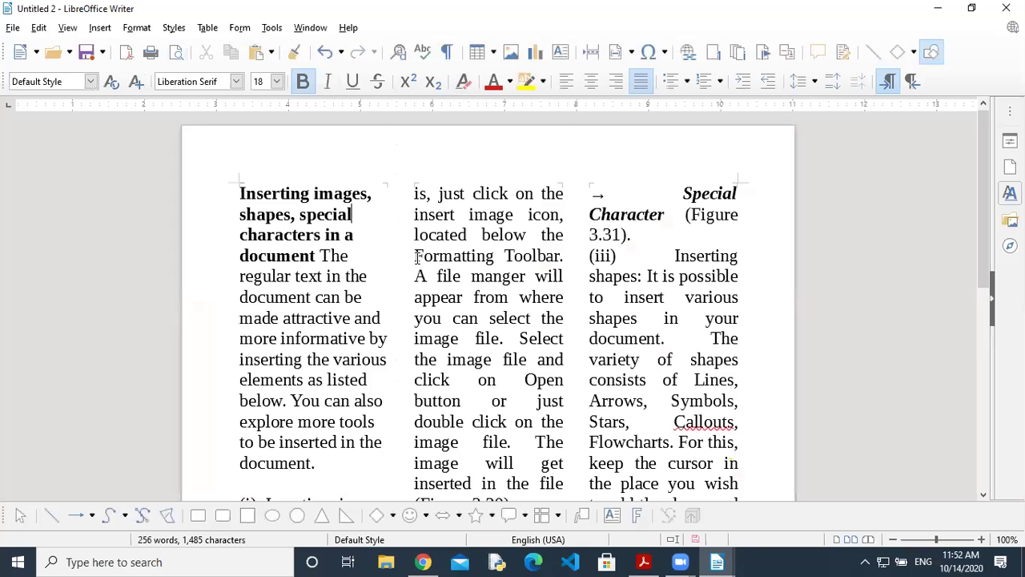
Restore the justified alignment of the opening paragraph that contains the heading.
{"action": "key", "text": "ctrl+j"}
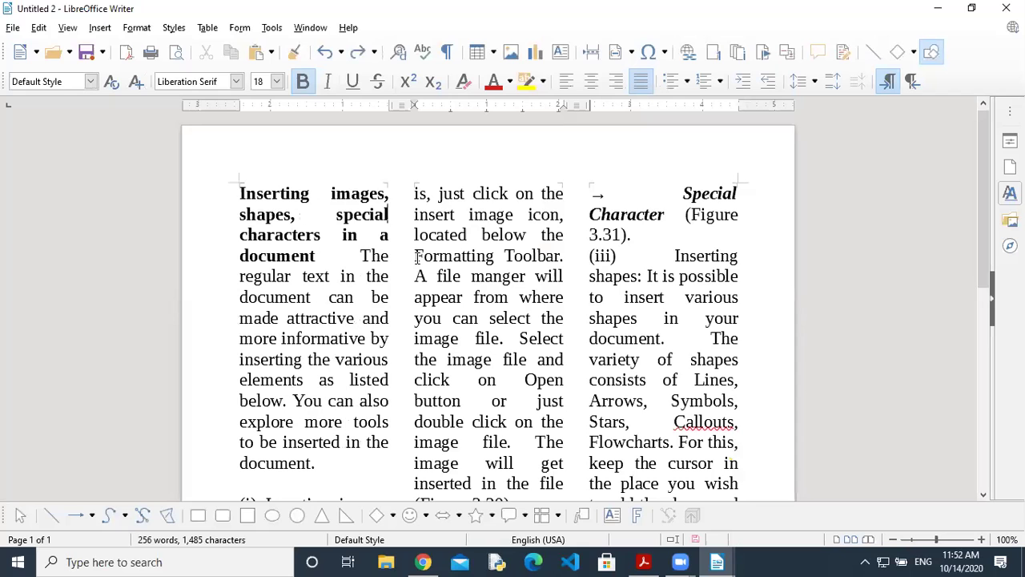
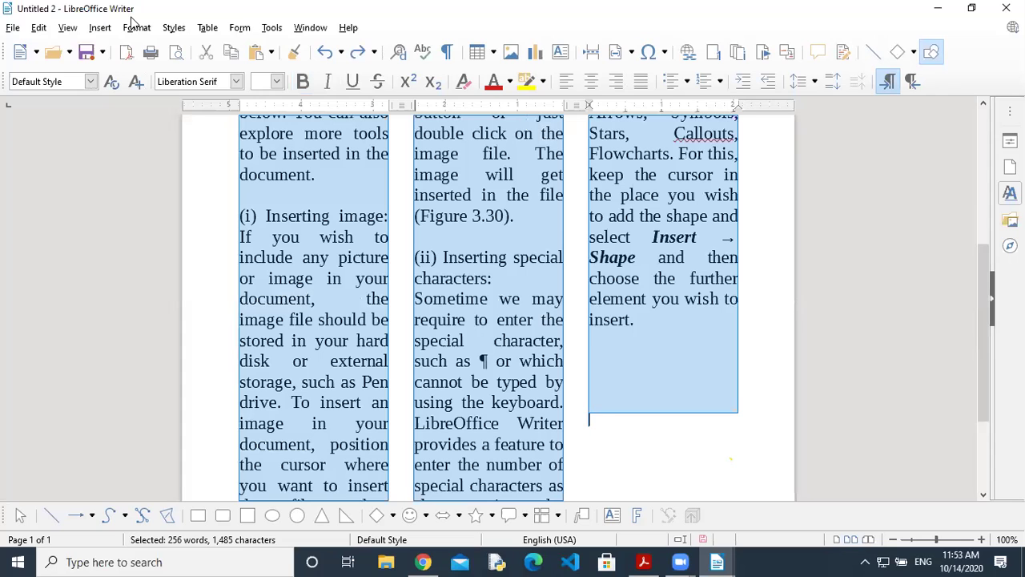
{"action": "left_click", "coordinate": [136, 27]}
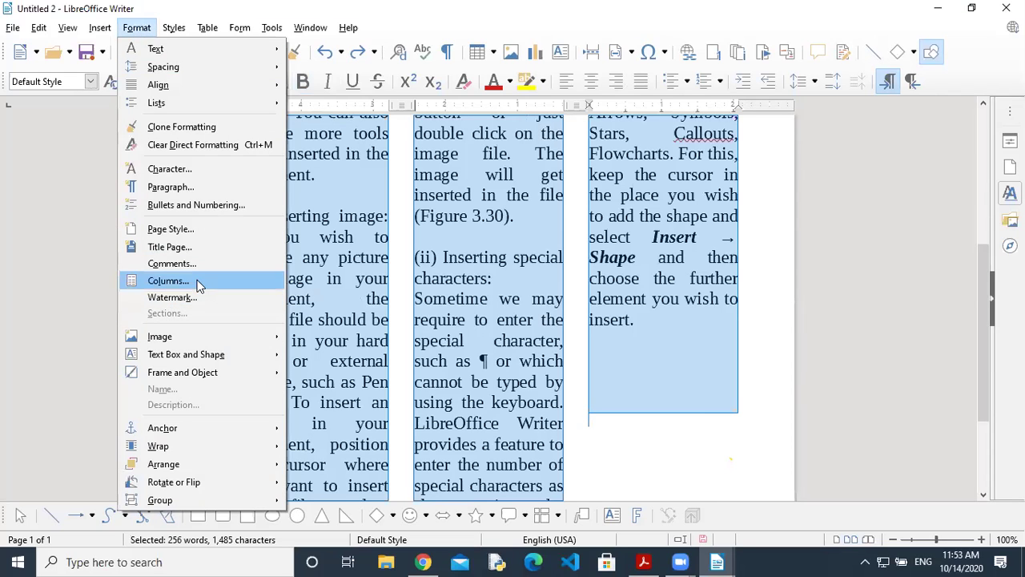
{"action": "left_click", "coordinate": [170, 281]}
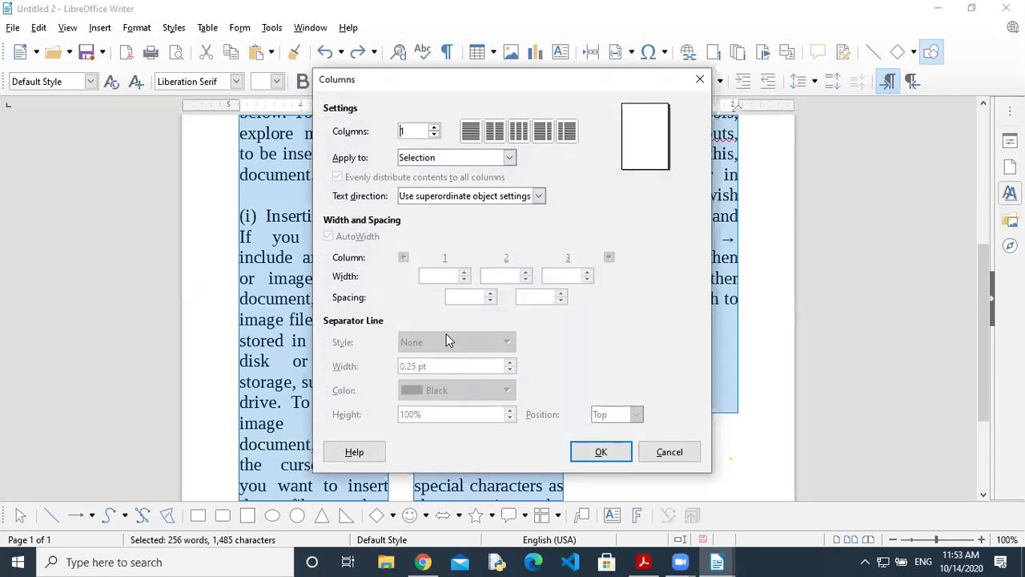
{"action": "left_click", "coordinate": [669, 451]}
{"action": "left_click", "coordinate": [496, 260]}
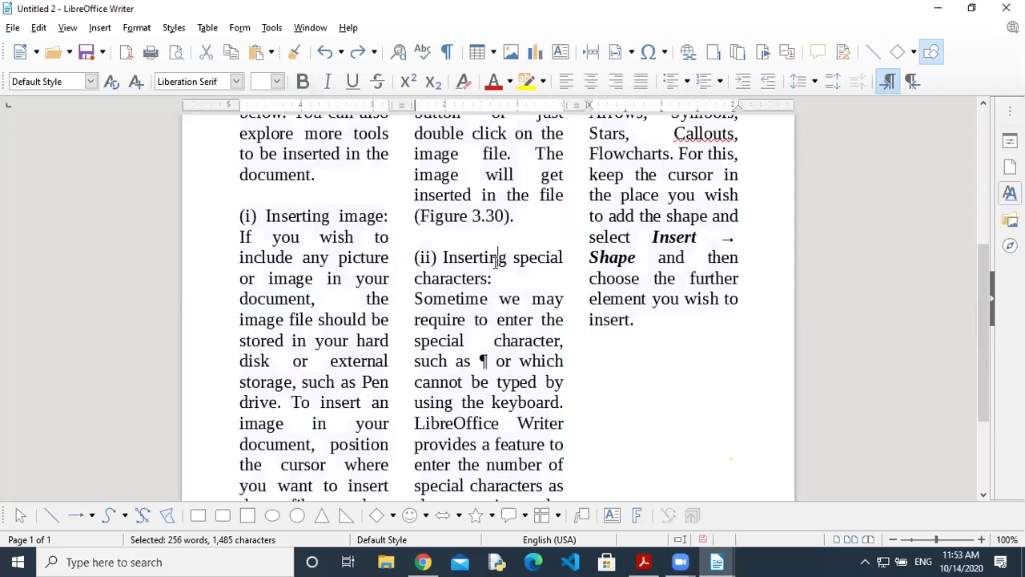
Change the separator line between the page's three columns to the dashed style.
{"action": "left_click", "coordinate": [137, 27]}
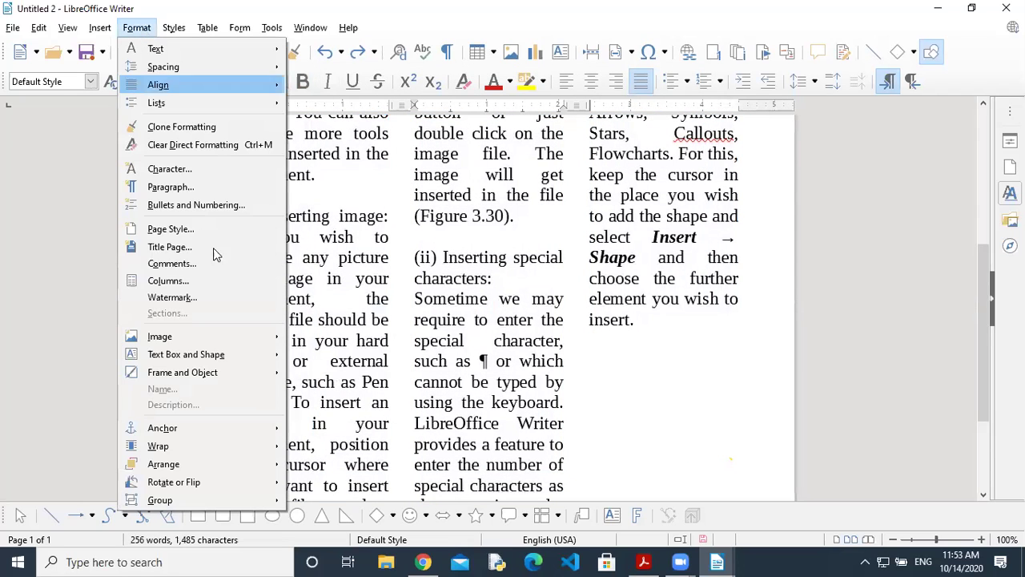
{"action": "left_click", "coordinate": [191, 281]}
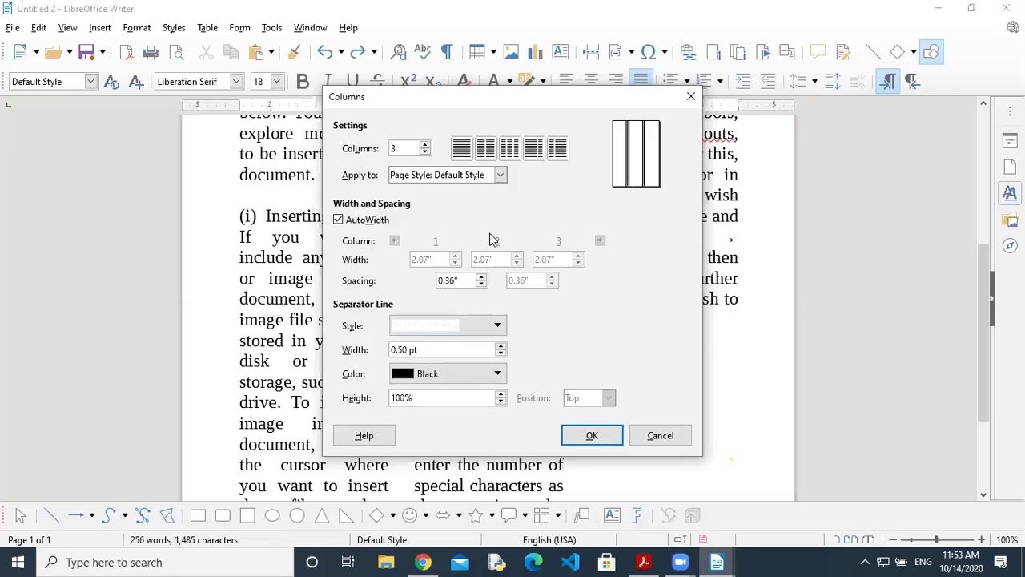
{"action": "left_click", "coordinate": [500, 175]}
{"action": "left_click", "coordinate": [500, 178]}
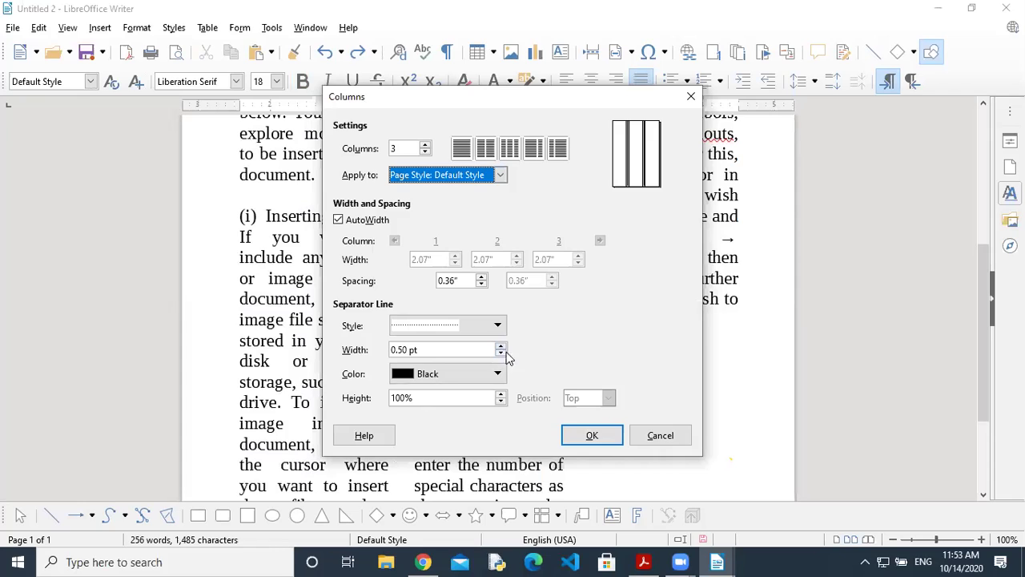
{"action": "left_click", "coordinate": [498, 325]}
{"action": "left_click", "coordinate": [445, 351]}
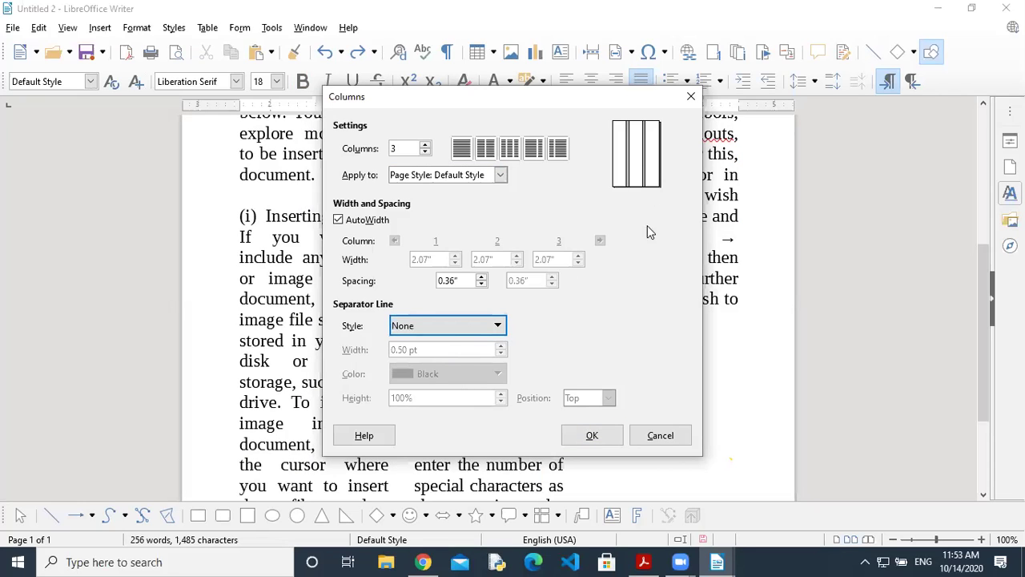
{"action": "left_click", "coordinate": [498, 325]}
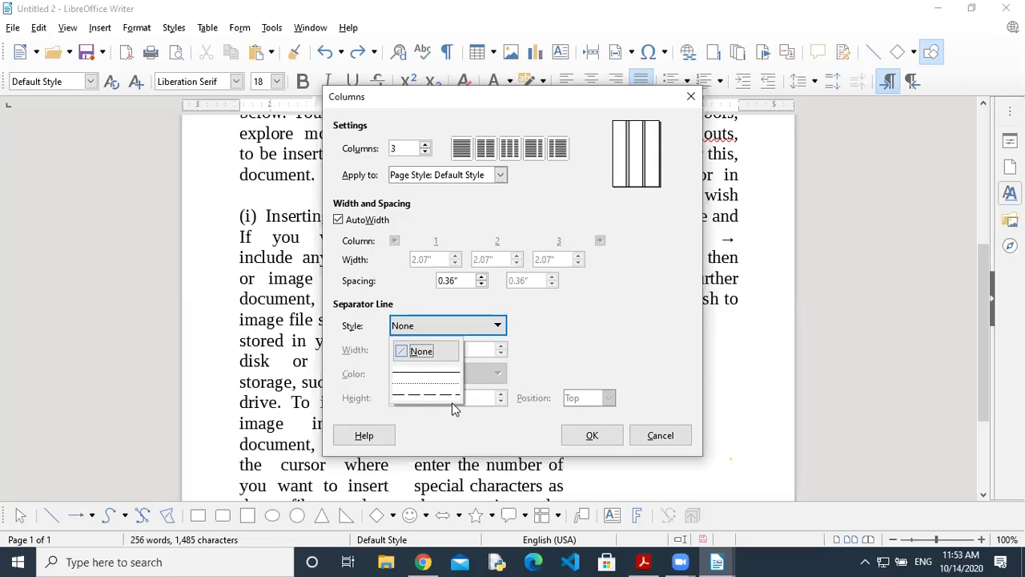
{"action": "left_click", "coordinate": [438, 395]}
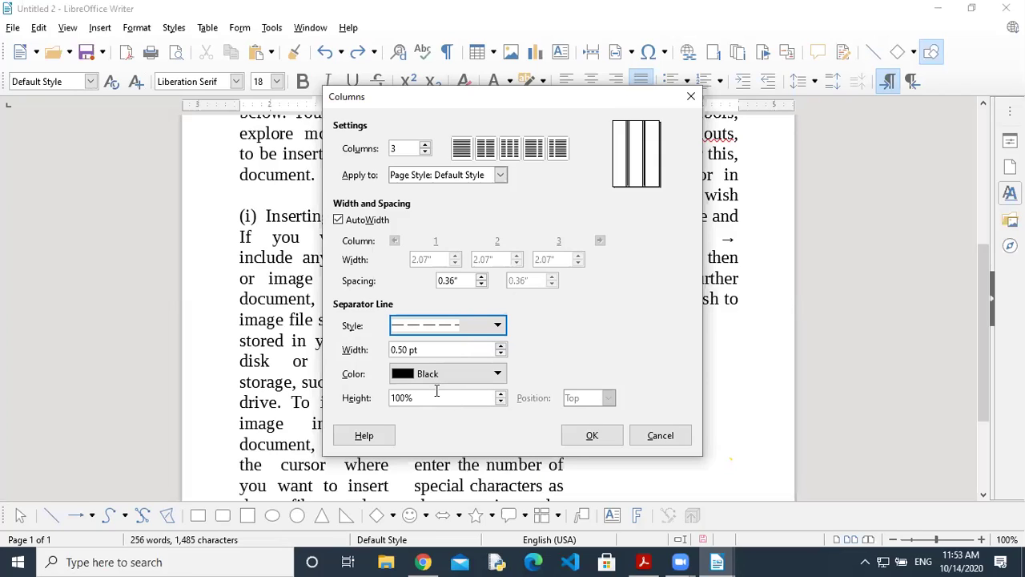
{"action": "left_click", "coordinate": [593, 436]}
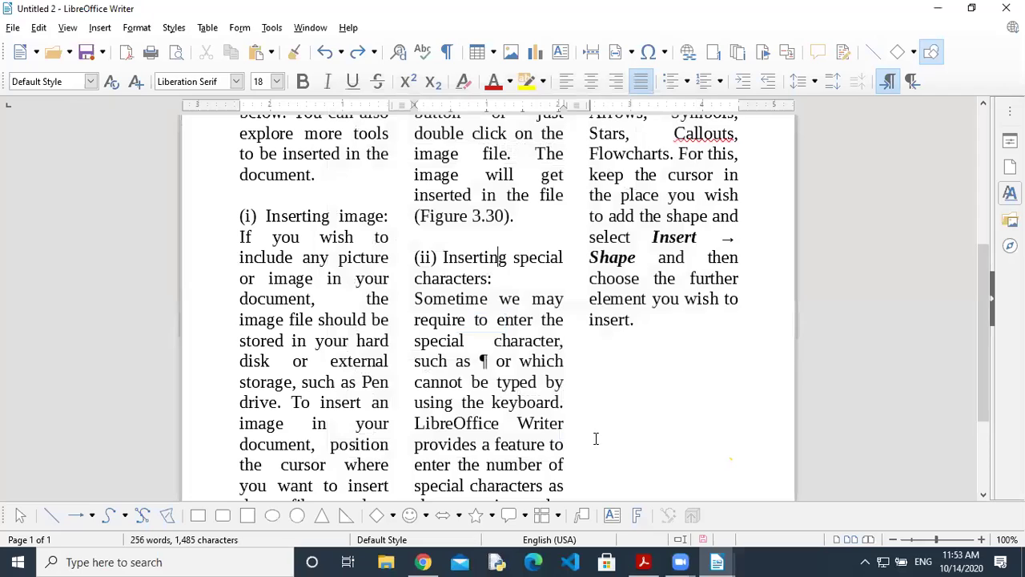
{"action": "left_click", "coordinate": [639, 343]}
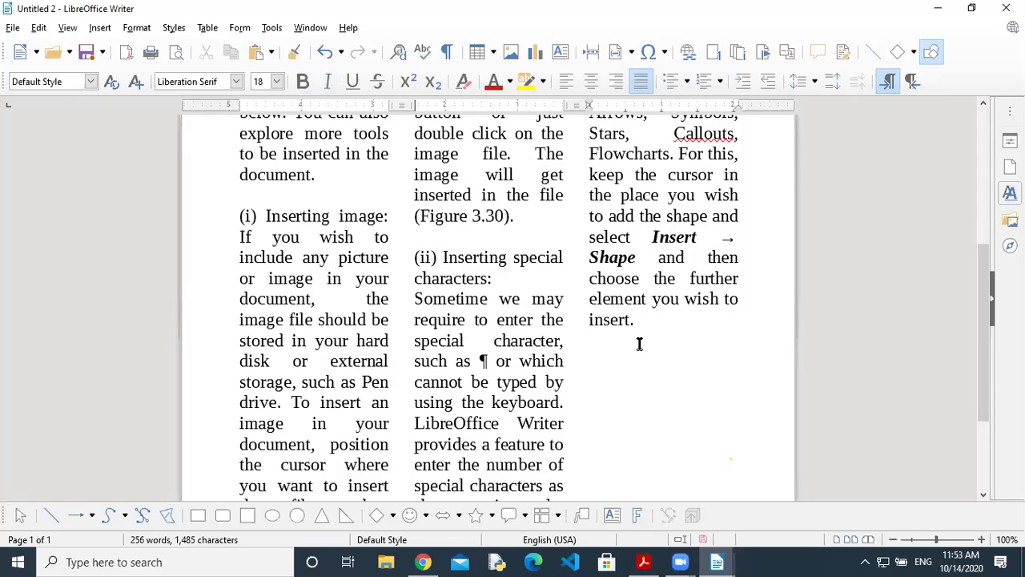
{"action": "left_click_drag", "start_coordinate": [985, 281], "coordinate": [986, 145]}
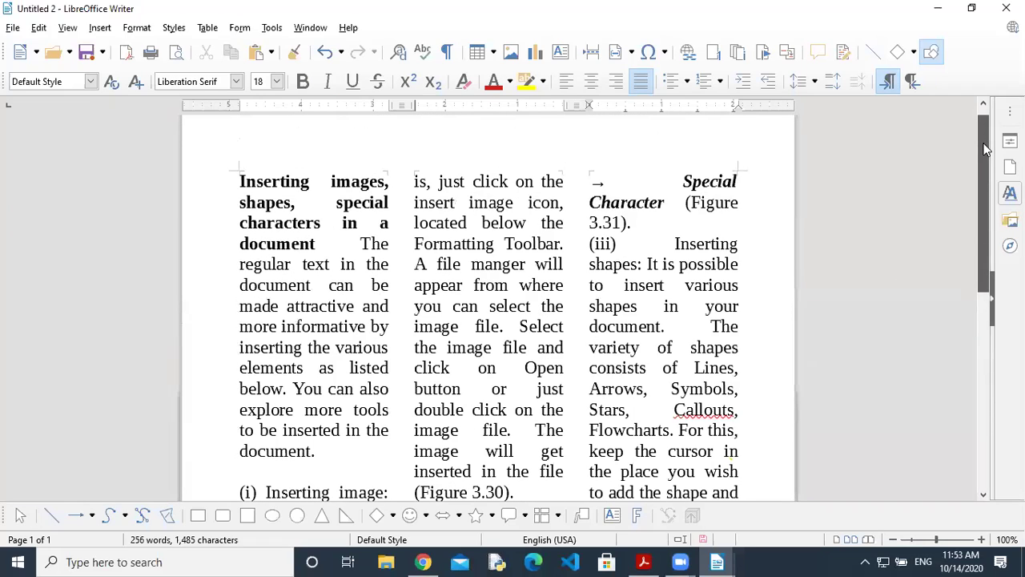
{"action": "left_click", "coordinate": [690, 184]}
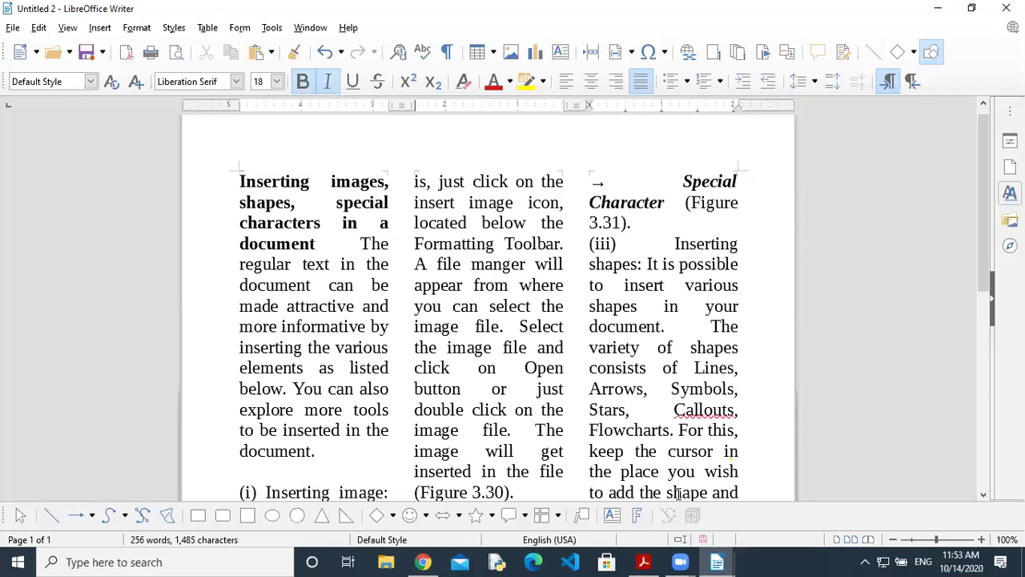
Switch to the textbook PDF in Adobe Acrobat Reader and examine page 83, down to the section on formatting the shape or image.
{"action": "left_click", "coordinate": [645, 561]}
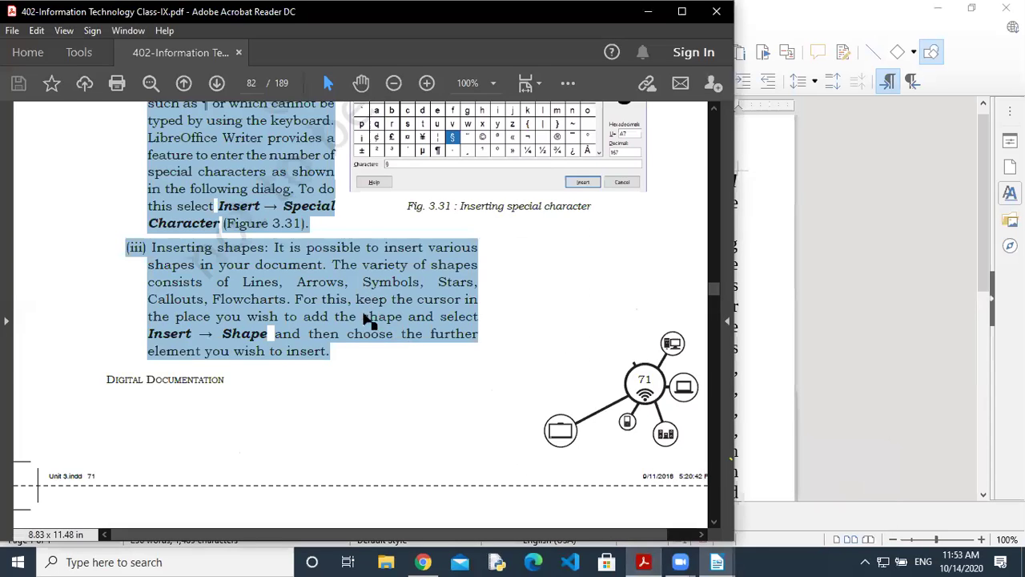
{"action": "left_click", "coordinate": [382, 379]}
{"action": "left_click", "coordinate": [360, 82]}
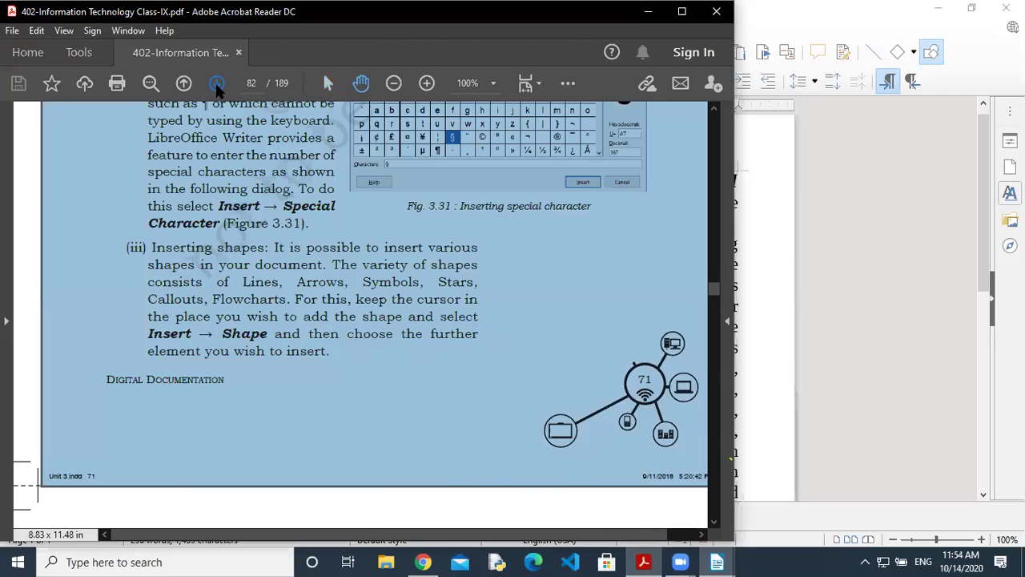
{"action": "left_click", "coordinate": [216, 84]}
{"action": "left_click_drag", "start_coordinate": [465, 297], "coordinate": [477, 189]}
{"action": "left_click_drag", "start_coordinate": [521, 304], "coordinate": [521, 196]}
{"action": "left_click_drag", "start_coordinate": [501, 342], "coordinate": [503, 289]}
{"action": "left_click_drag", "start_coordinate": [511, 366], "coordinate": [496, 261]}
{"action": "left_click_drag", "start_coordinate": [497, 420], "coordinate": [552, 274]}
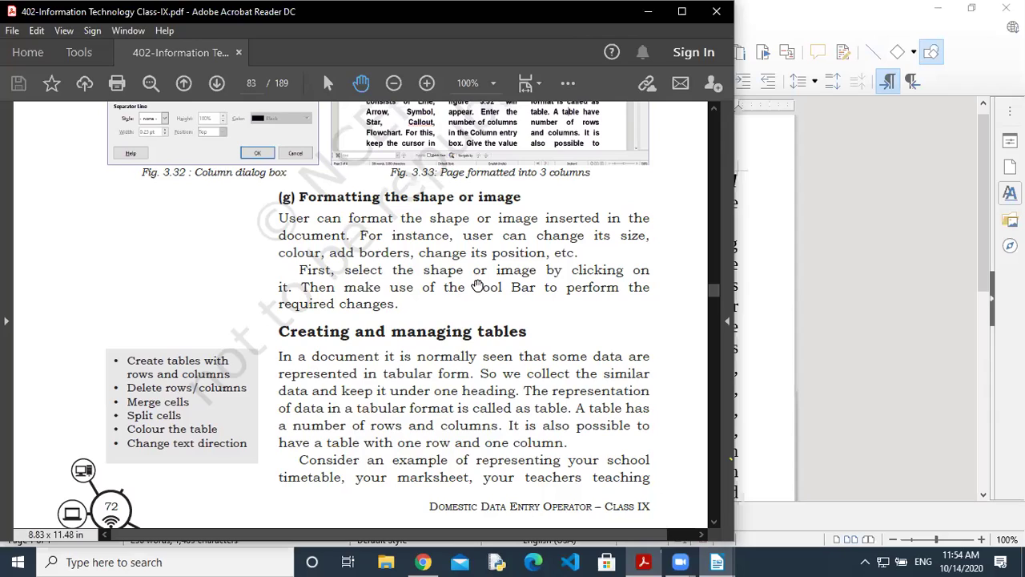
Switch back to the LibreOffice Writer document and insert a page break after the end of the text in the third column.
{"action": "left_click", "coordinate": [780, 408]}
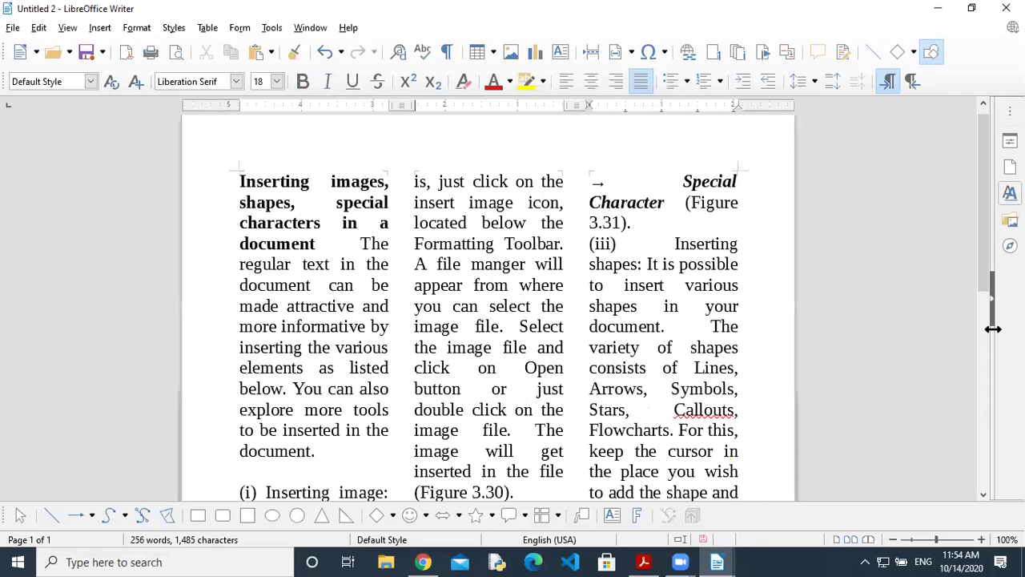
{"action": "left_click_drag", "start_coordinate": [985, 272], "coordinate": [985, 467]}
{"action": "left_click", "coordinate": [633, 260]}
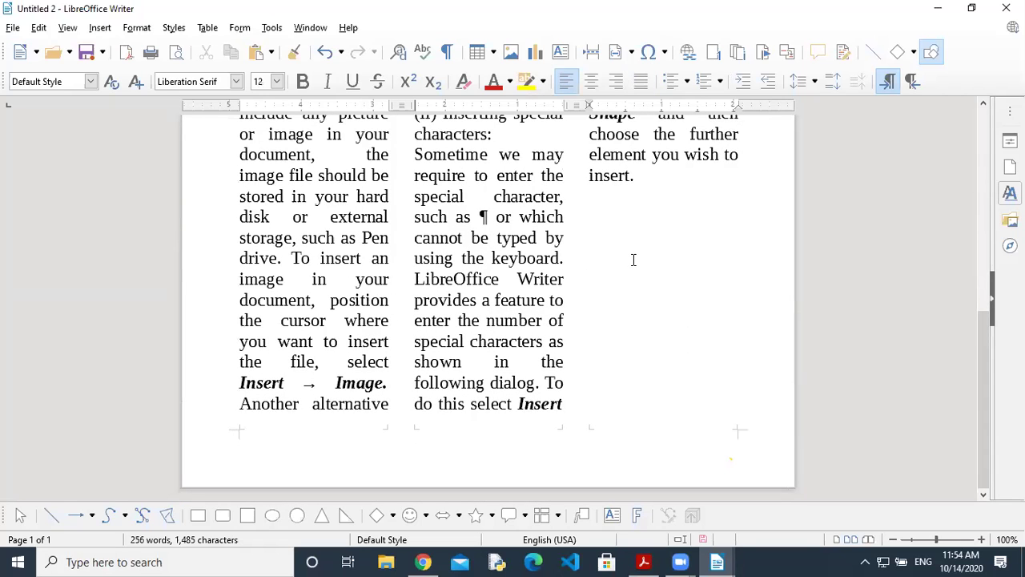
{"action": "key", "text": "ctrl+Return"}
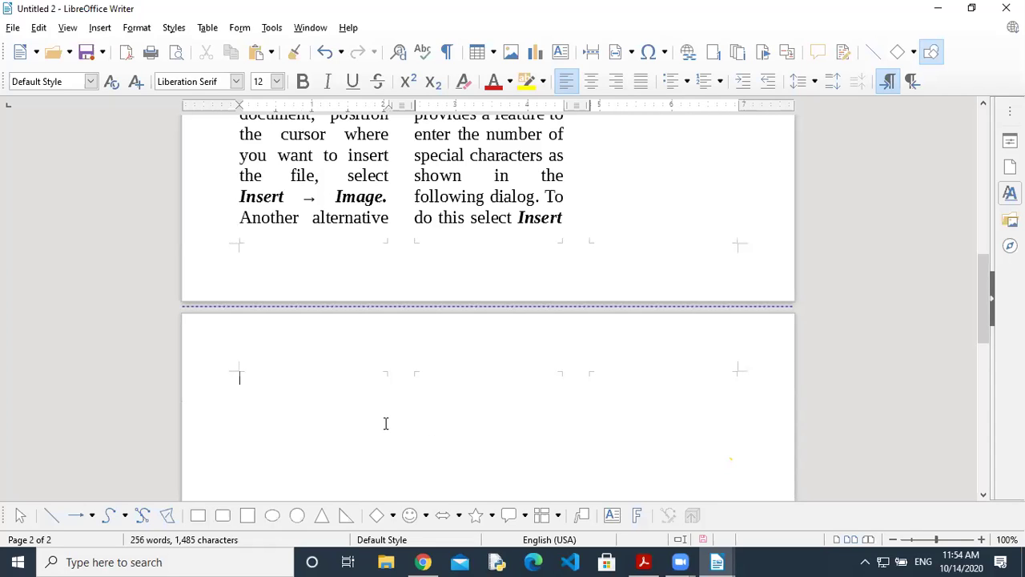
{"action": "left_click", "coordinate": [150, 30]}
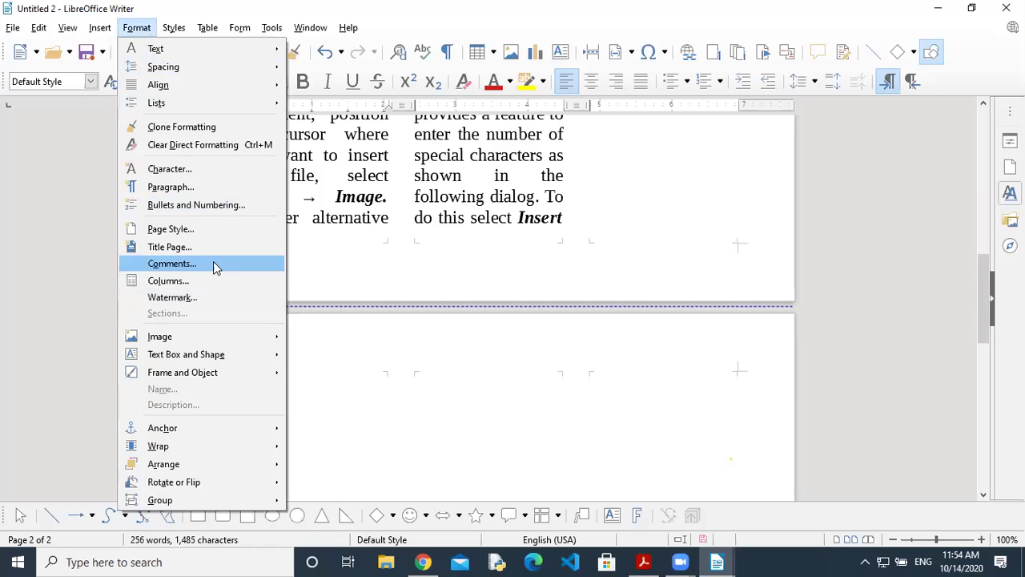
{"action": "left_click", "coordinate": [202, 280]}
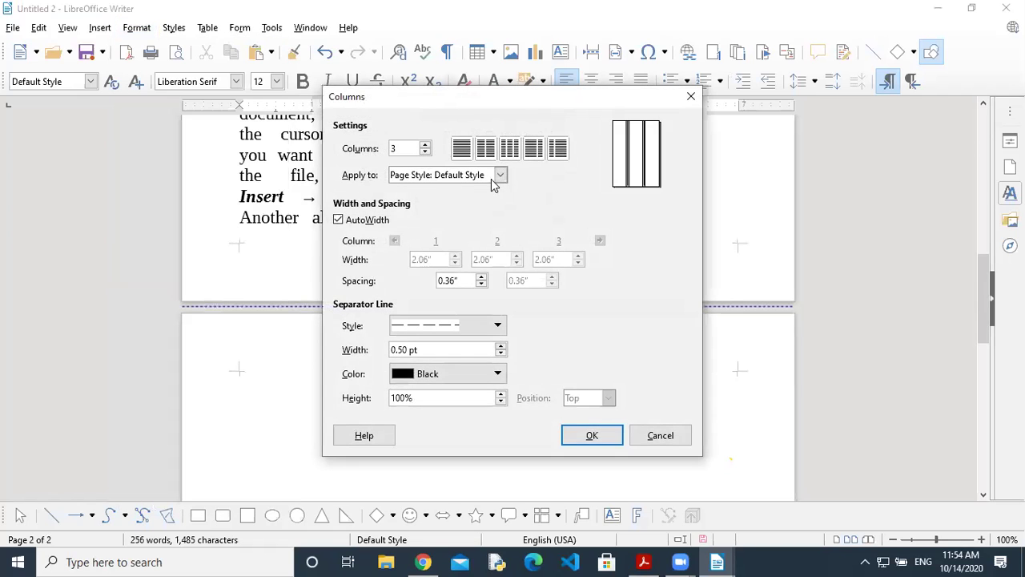
{"action": "left_click", "coordinate": [500, 175]}
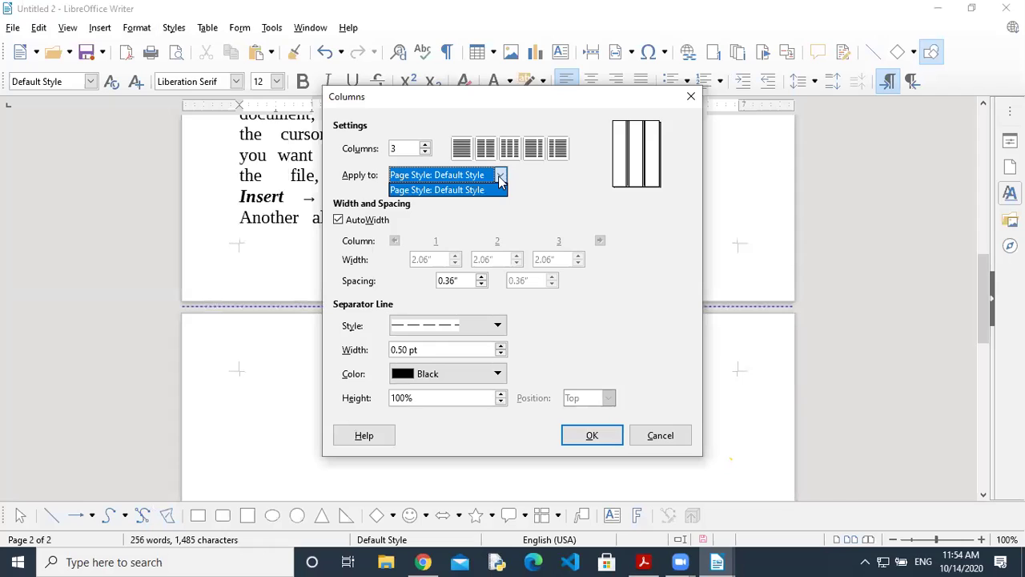
{"action": "left_click", "coordinate": [499, 178]}
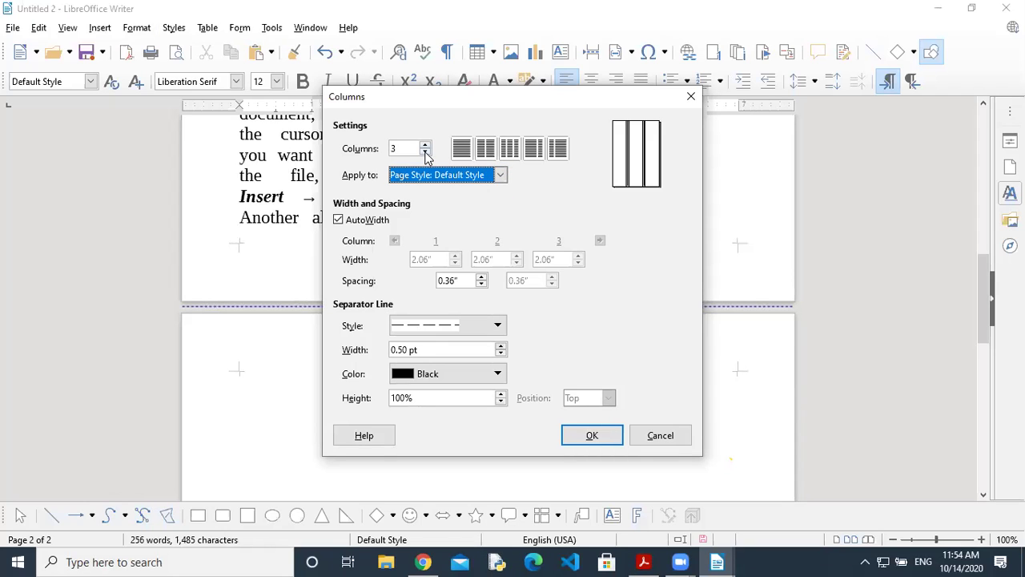
{"action": "left_click", "coordinate": [664, 434]}
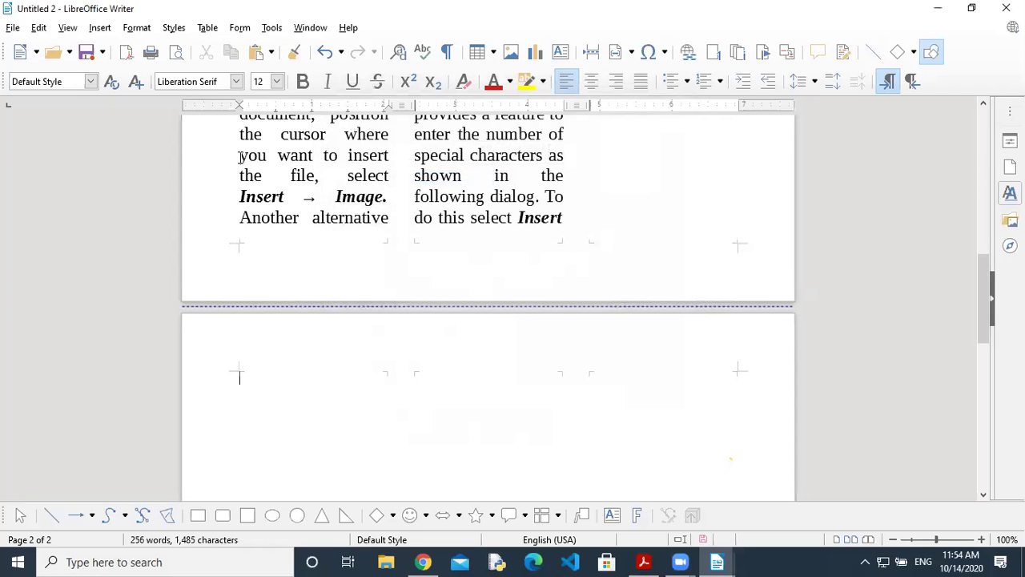
Try to insert a column break at the start of the second page.
{"action": "left_click", "coordinate": [100, 27]}
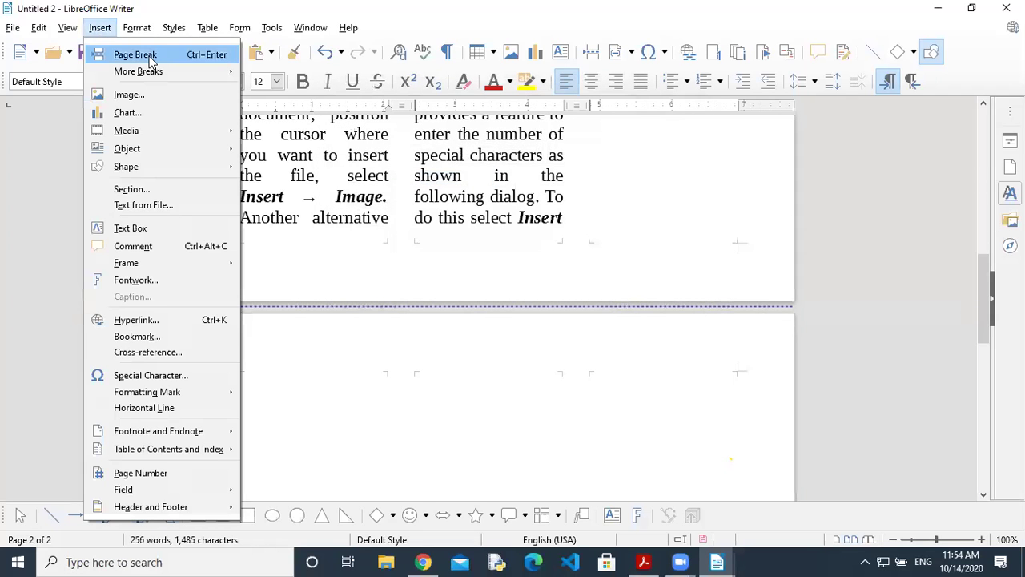
{"action": "mouse_move", "coordinate": [164, 72]}
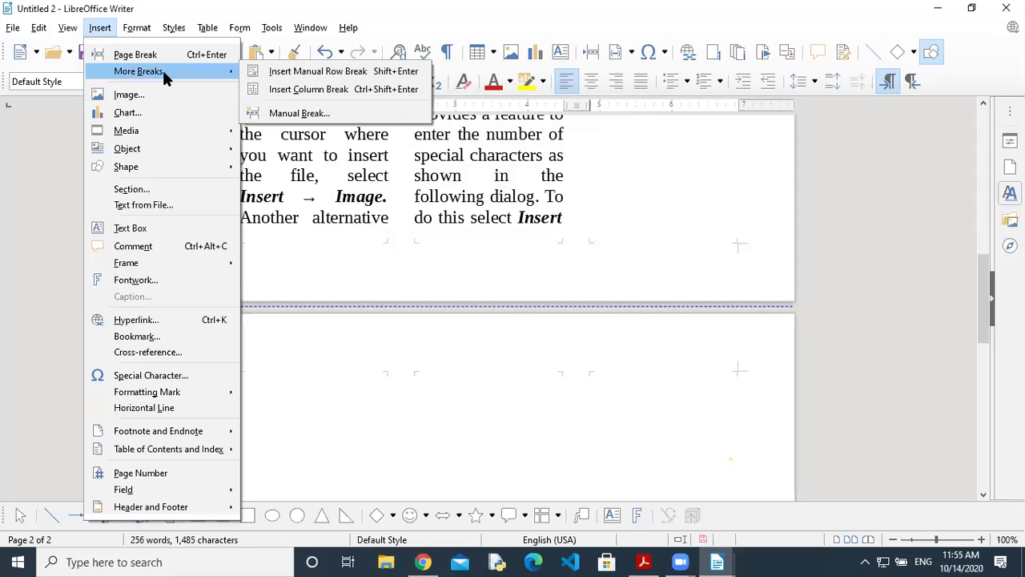
{"action": "left_click", "coordinate": [340, 111]}
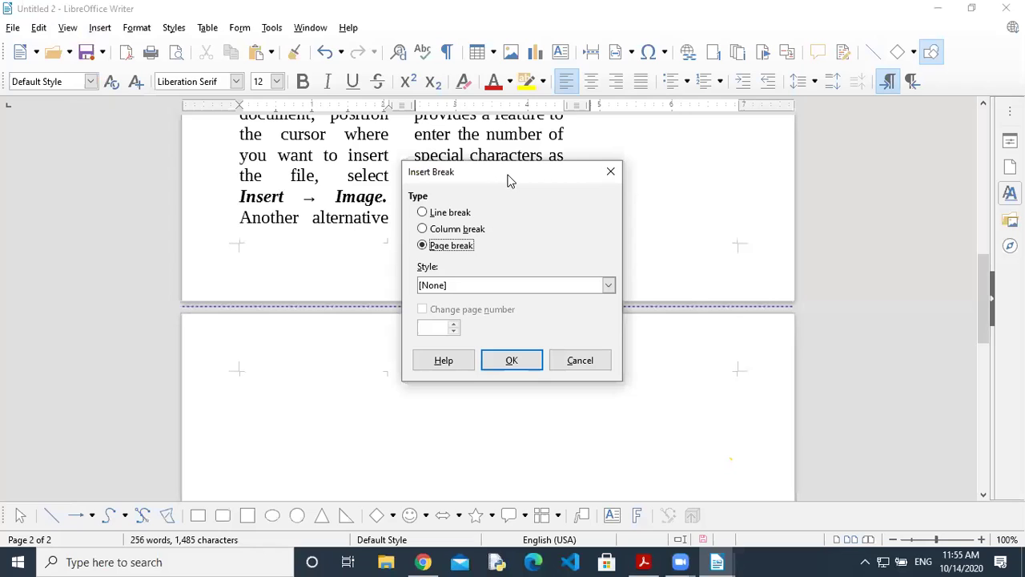
{"action": "left_click_drag", "start_coordinate": [510, 180], "coordinate": [761, 183]}
{"action": "left_click", "coordinate": [712, 232]}
{"action": "left_click", "coordinate": [761, 363]}
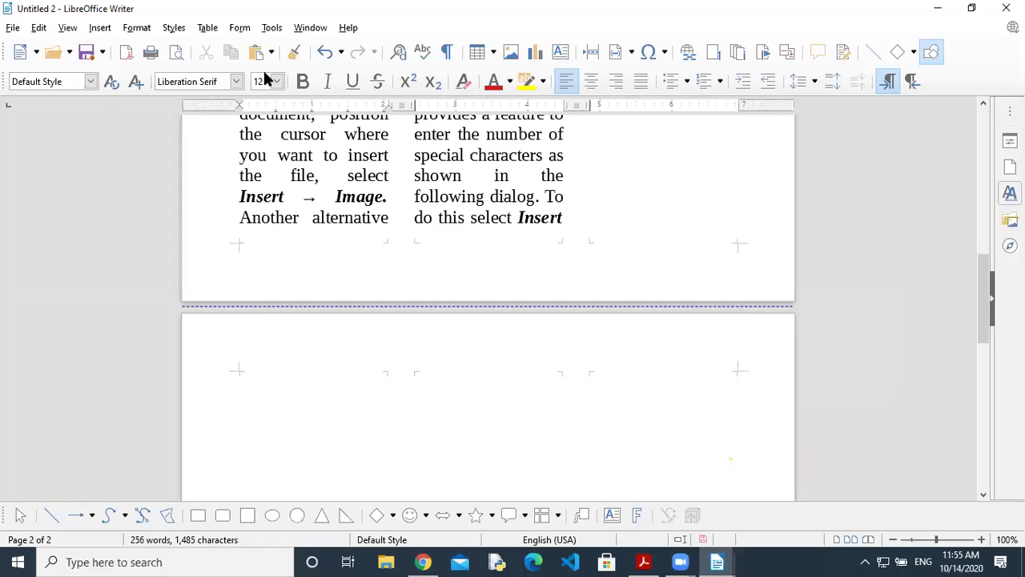
Set the Default Style page layout to 2 columns.
{"action": "left_click", "coordinate": [133, 29]}
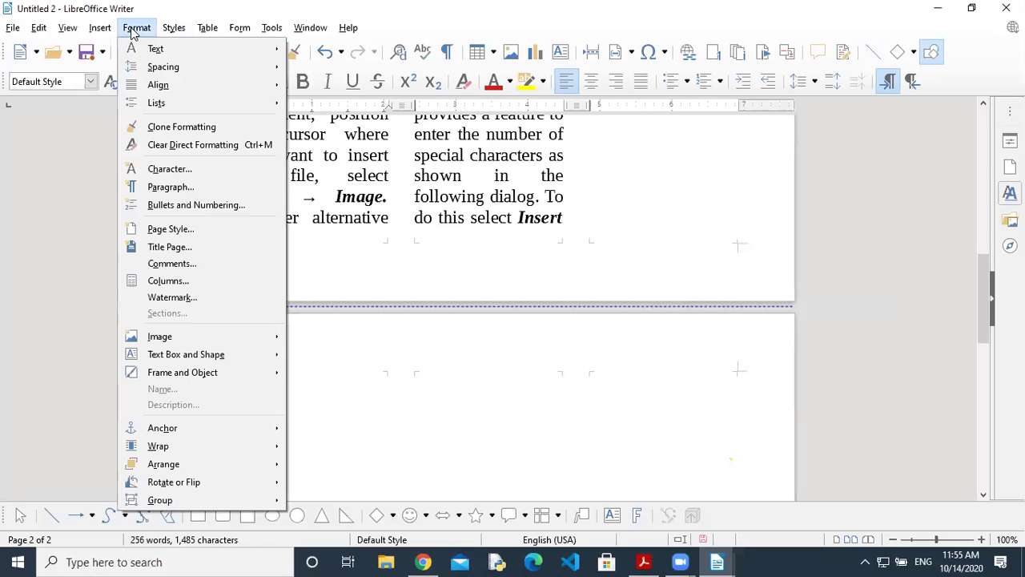
{"action": "left_click", "coordinate": [178, 282]}
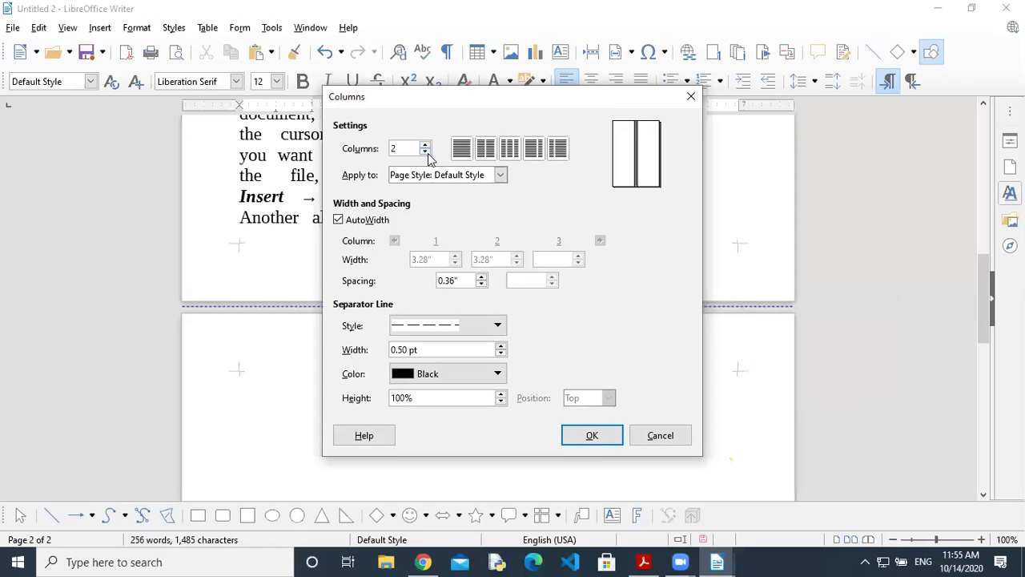
{"action": "left_click", "coordinate": [599, 434]}
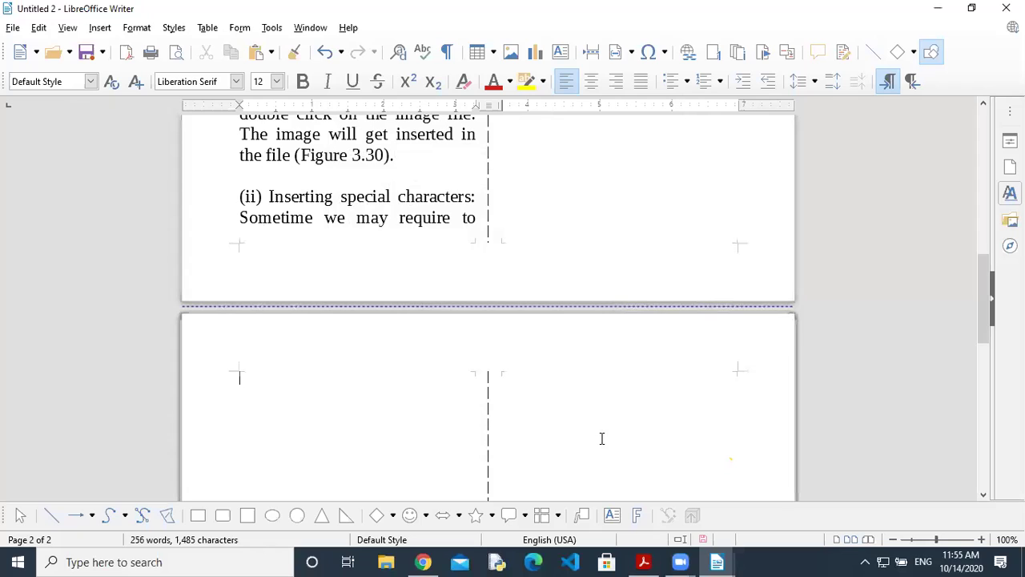
Draw a square about 0.95 inches wide in the second page's first column and give its outline the Ultrafine Dotted style.
{"action": "mouse_move", "coordinate": [980, 319]}
{"action": "left_mouse_down"}
{"action": "mouse_move", "coordinate": [982, 170]}
{"action": "mouse_move", "coordinate": [967, 404]}
{"action": "mouse_move", "coordinate": [973, 169]}
{"action": "mouse_move", "coordinate": [950, 349]}
{"action": "mouse_move", "coordinate": [956, 433]}
{"action": "mouse_move", "coordinate": [966, 317]}
{"action": "left_mouse_up"}
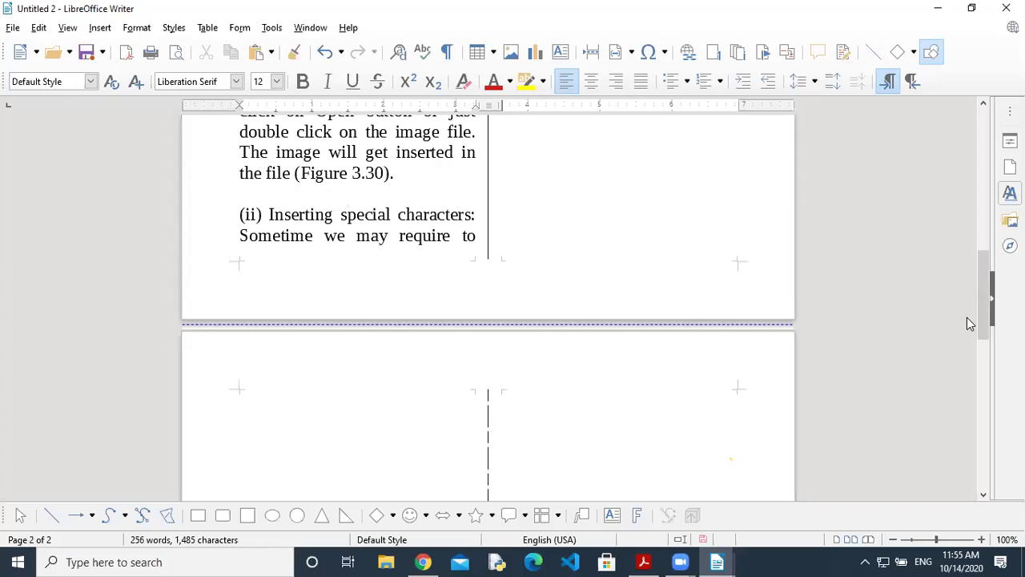
{"action": "left_click", "coordinate": [247, 513]}
{"action": "mouse_move", "coordinate": [252, 408]}
{"action": "left_mouse_down"}
{"action": "mouse_move", "coordinate": [334, 491]}
{"action": "mouse_move", "coordinate": [359, 485]}
{"action": "mouse_move", "coordinate": [320, 477]}
{"action": "left_mouse_up"}
{"action": "left_click_drag", "start_coordinate": [294, 435], "coordinate": [381, 426]}
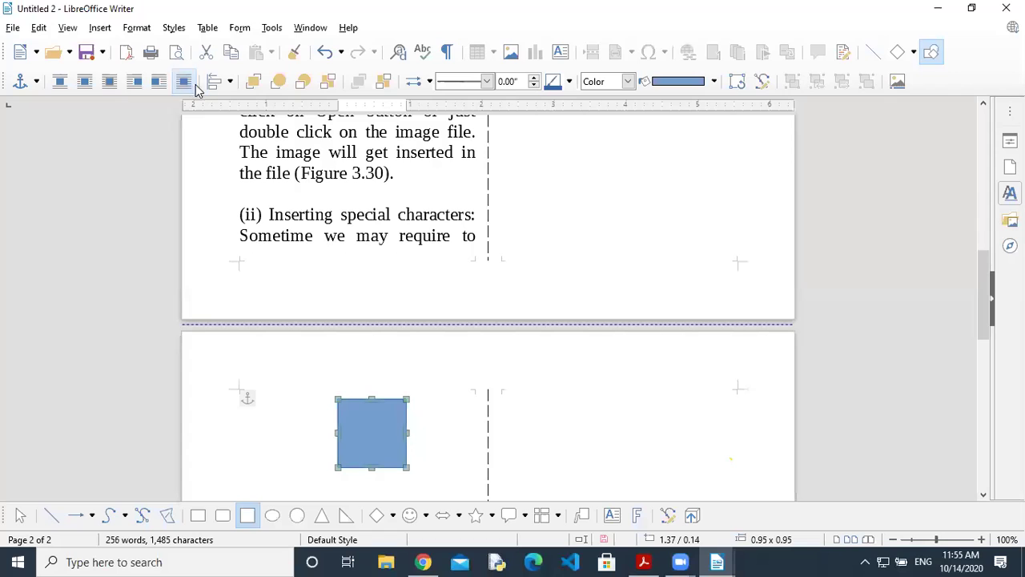
{"action": "left_click", "coordinate": [468, 81]}
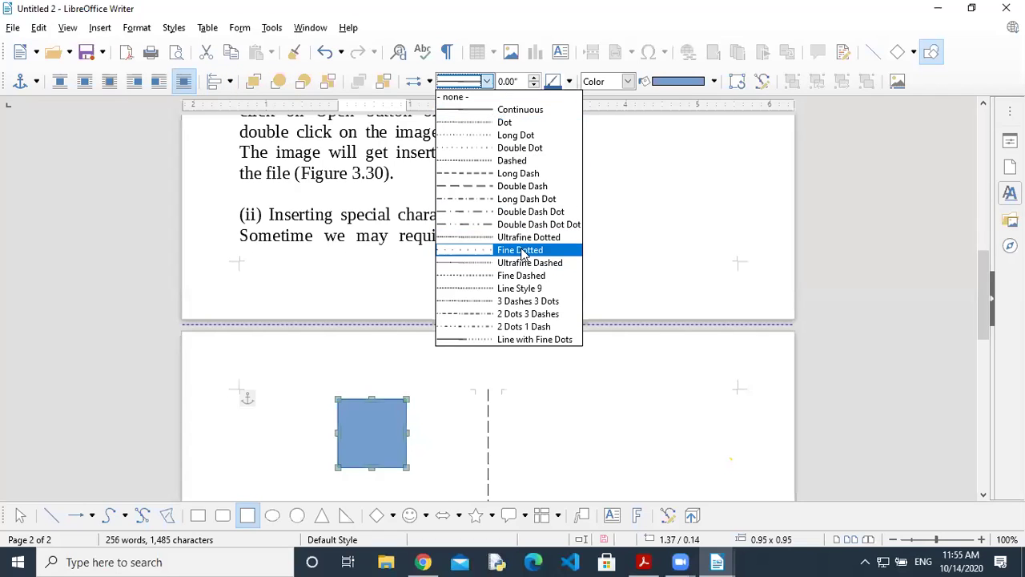
{"action": "left_click", "coordinate": [525, 238]}
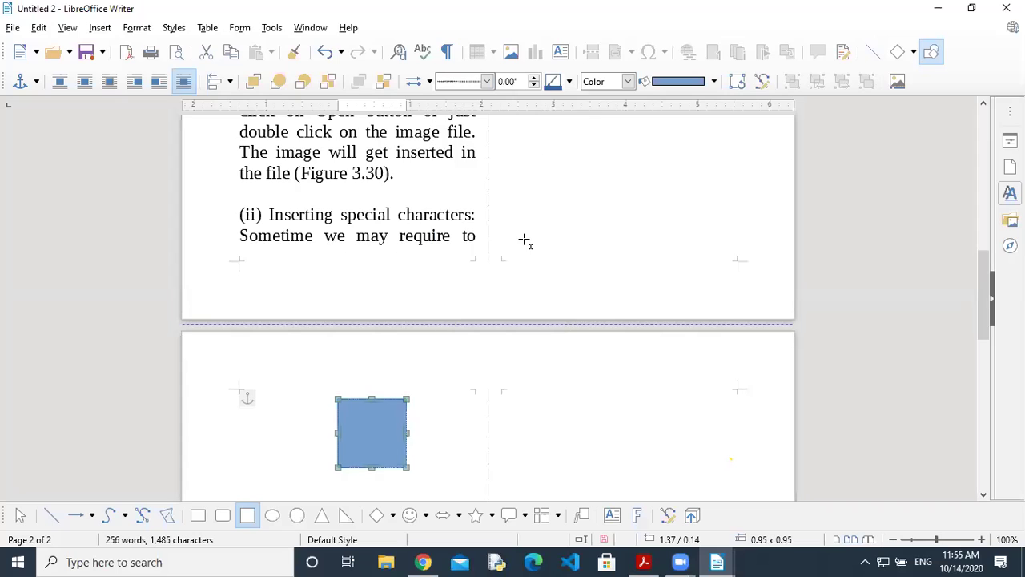
Colour the square's outline Brick and thicken it to 0.04 inches.
{"action": "left_click", "coordinate": [570, 81]}
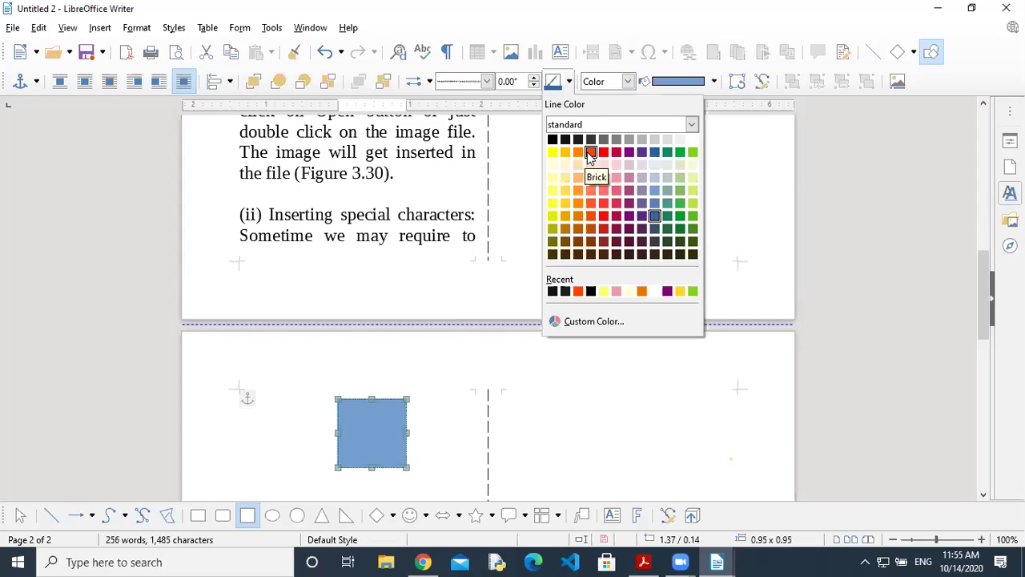
{"action": "left_click", "coordinate": [590, 151]}
{"action": "left_click", "coordinate": [534, 78]}
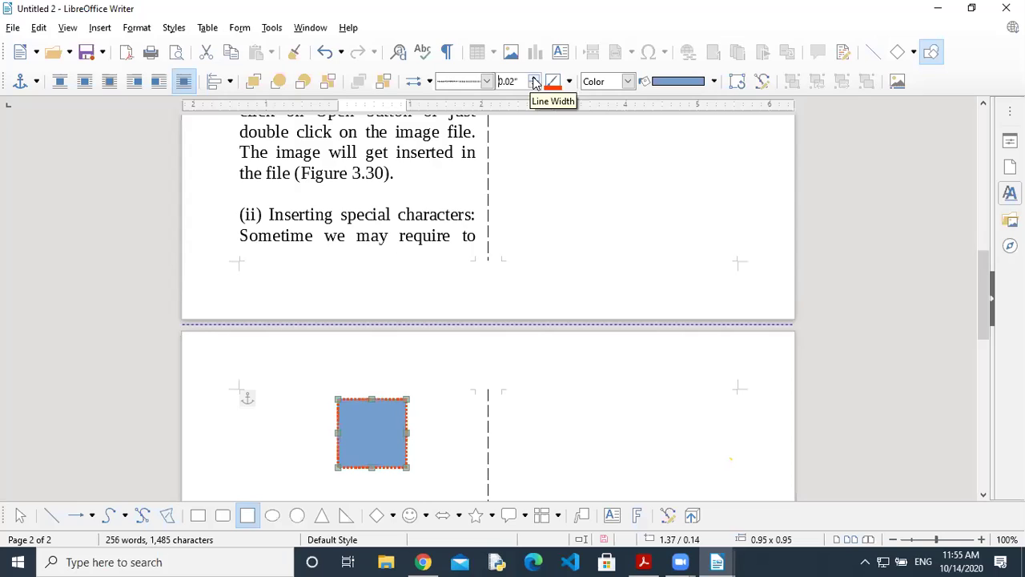
Switch the square's fill to a gradient, trying Deep Ocean and settling on Green Grass.
{"action": "left_click", "coordinate": [629, 81]}
{"action": "left_click", "coordinate": [630, 82]}
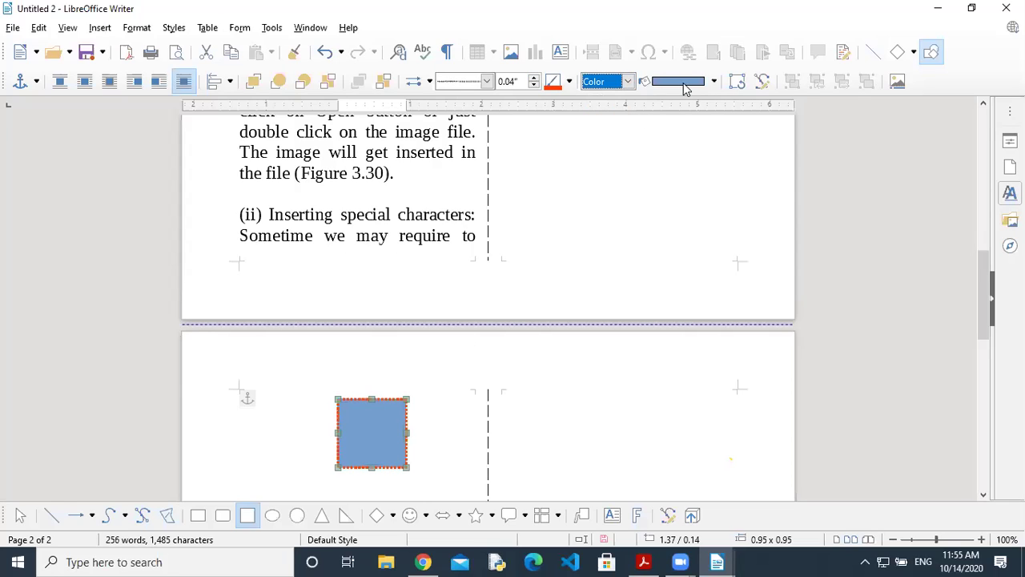
{"action": "left_click", "coordinate": [628, 82]}
{"action": "left_click", "coordinate": [602, 121]}
{"action": "left_click", "coordinate": [715, 81]}
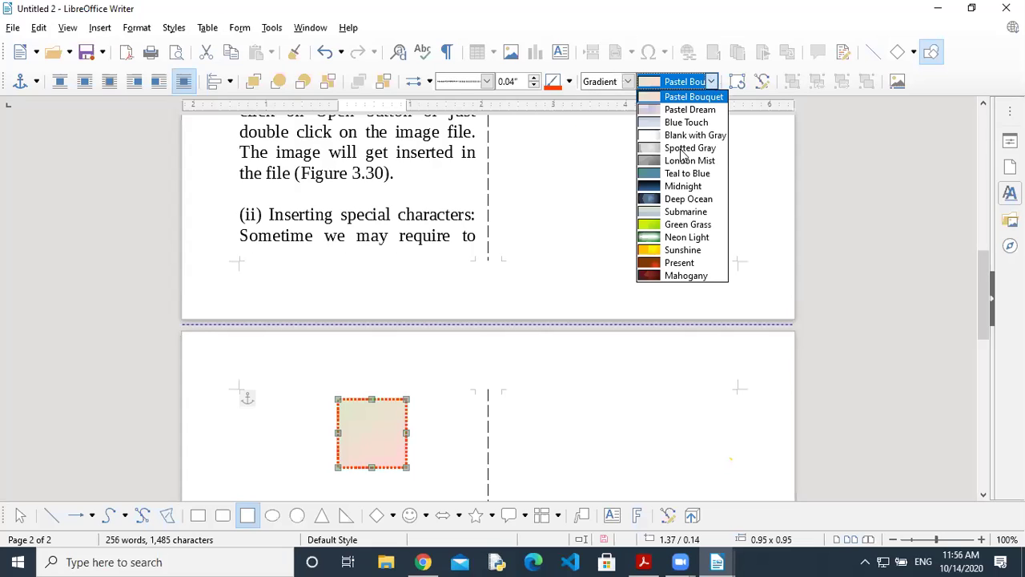
{"action": "left_click", "coordinate": [679, 204]}
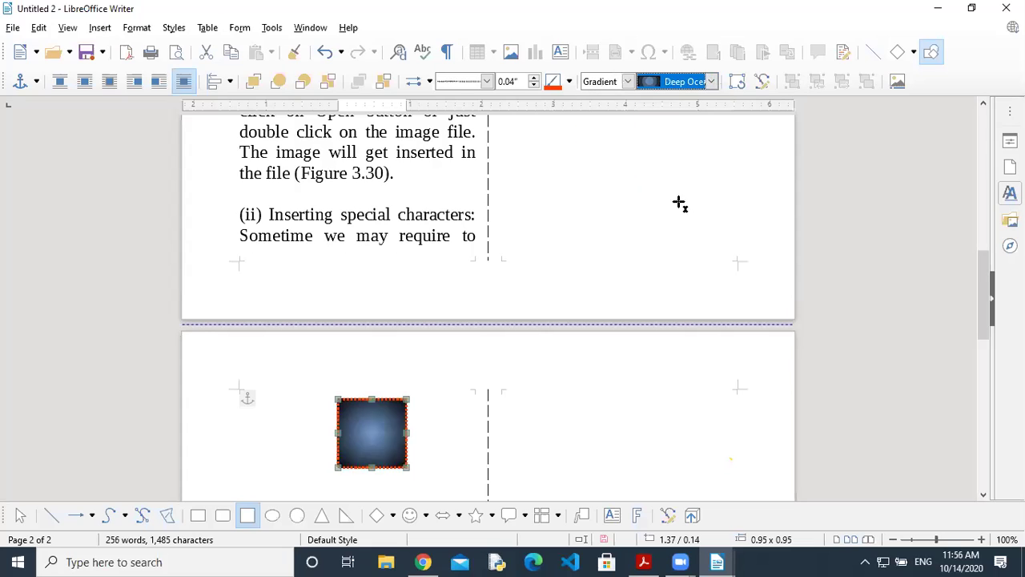
{"action": "left_click", "coordinate": [711, 81]}
{"action": "left_click", "coordinate": [705, 227]}
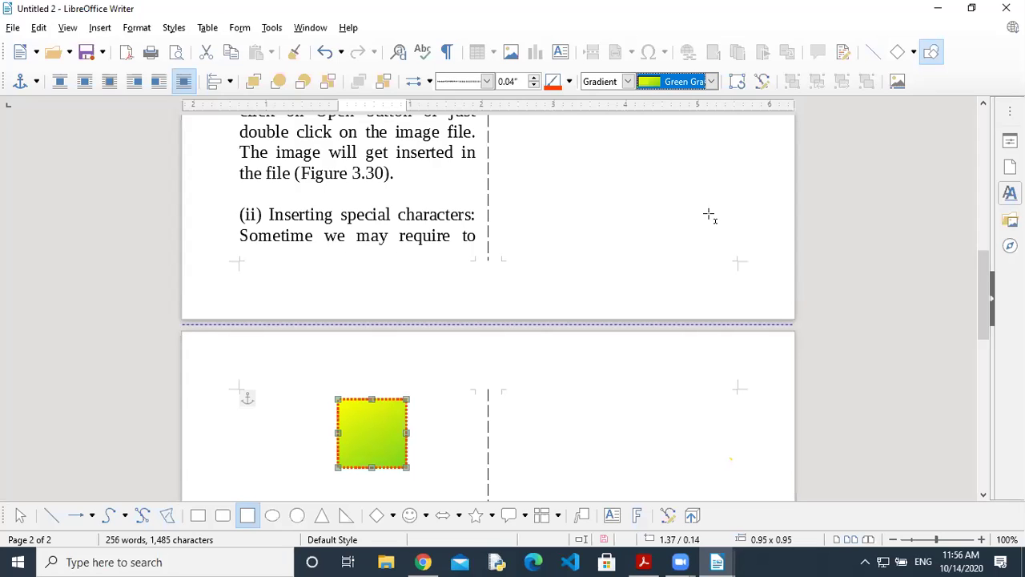
Rotate the square counterclockwise by roughly 25 degrees about its centre and reselect it.
{"action": "left_click", "coordinate": [737, 82]}
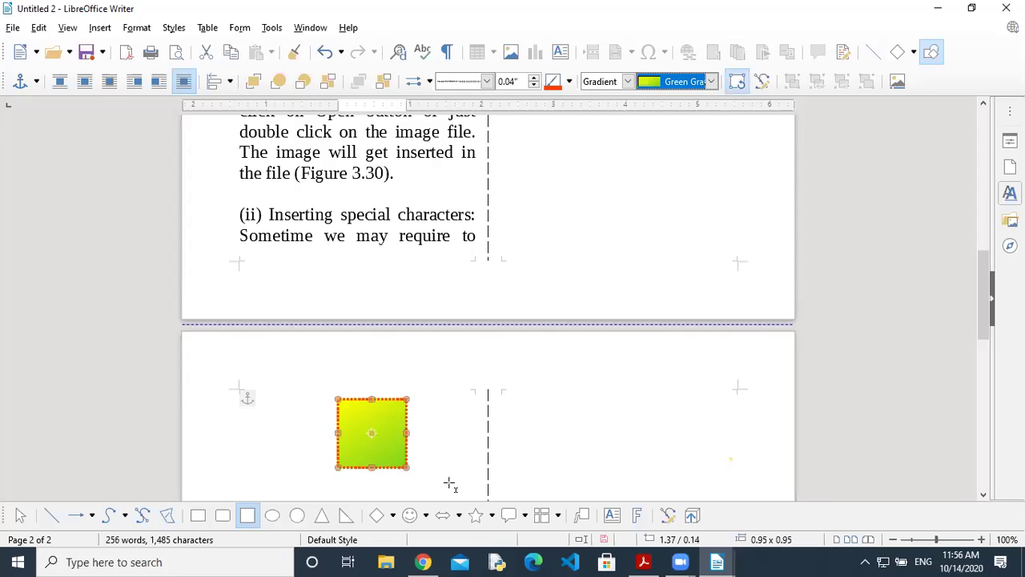
{"action": "left_click_drag", "start_coordinate": [407, 399], "coordinate": [393, 381]}
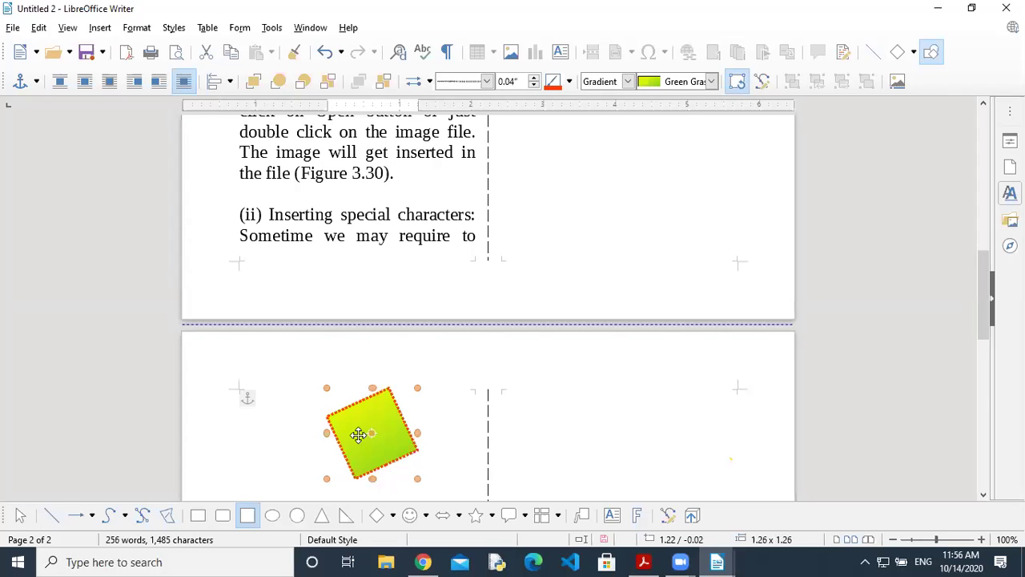
{"action": "left_click", "coordinate": [453, 430]}
{"action": "left_click", "coordinate": [397, 428]}
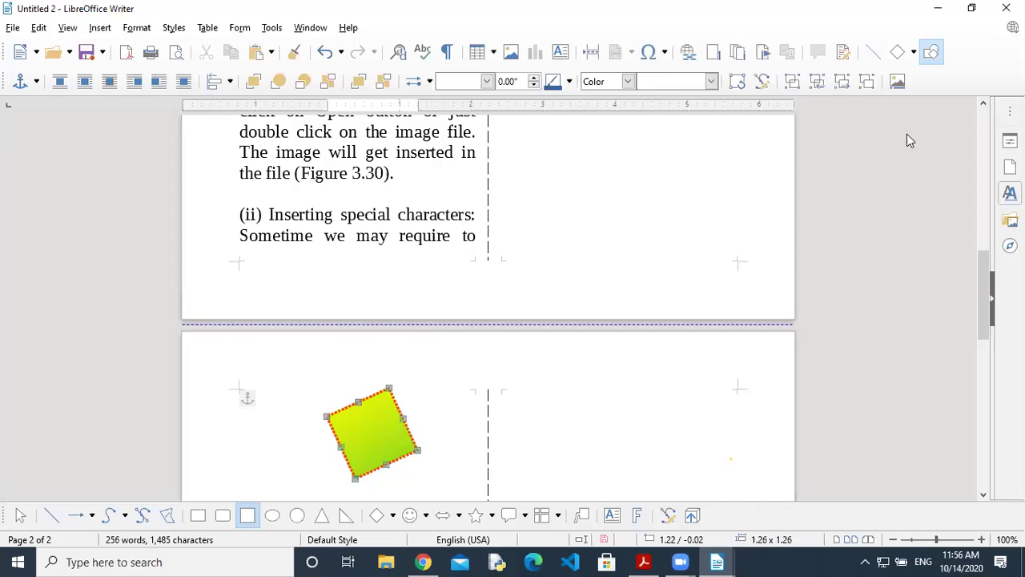
Stretch the rotated square into a rectangle, then shrink it to about 0.84 by 0.83 inches, switching between point editing and rotation.
{"action": "left_click", "coordinate": [763, 82]}
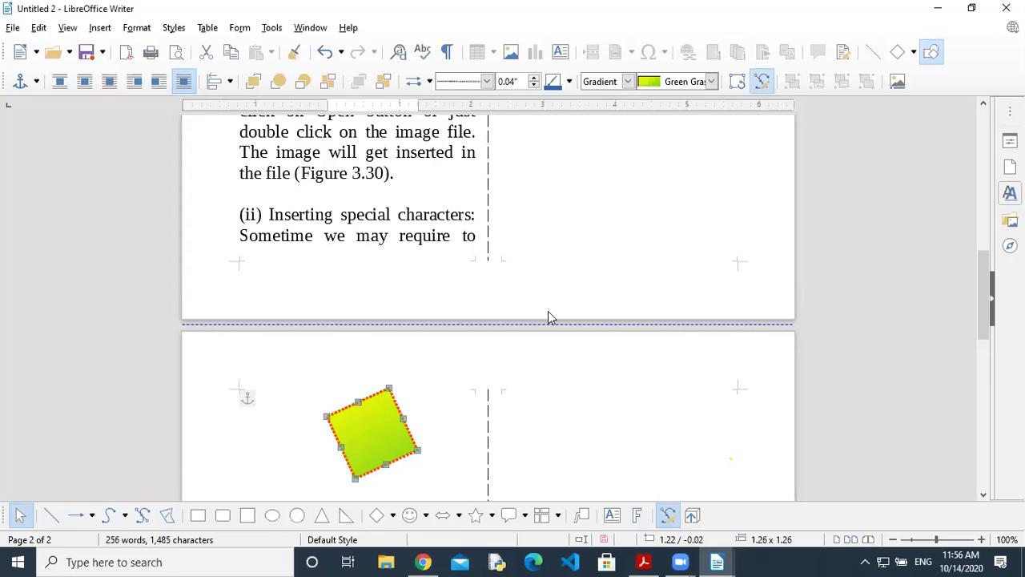
{"action": "left_click_drag", "start_coordinate": [403, 420], "coordinate": [427, 412]}
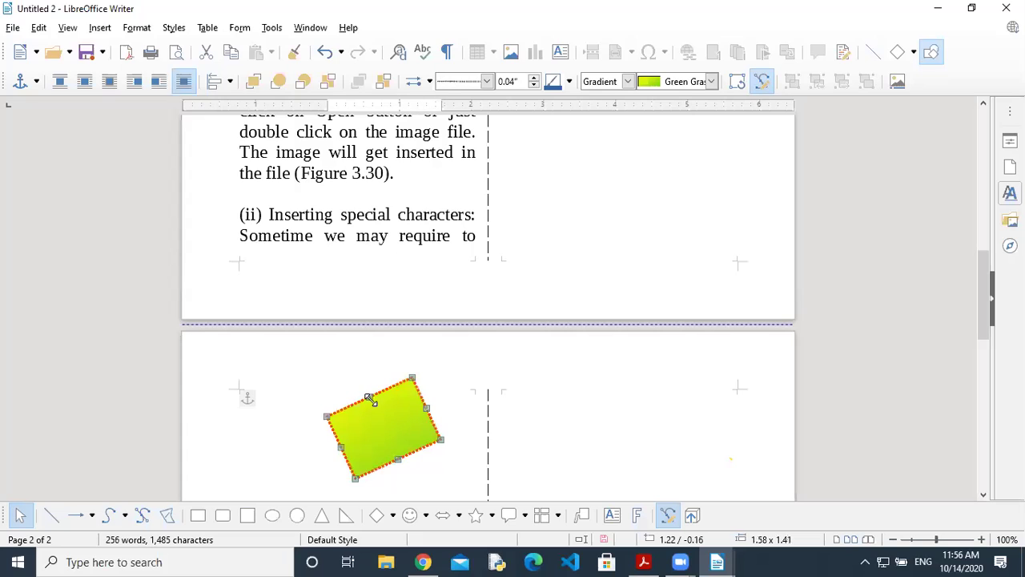
{"action": "left_click", "coordinate": [741, 83]}
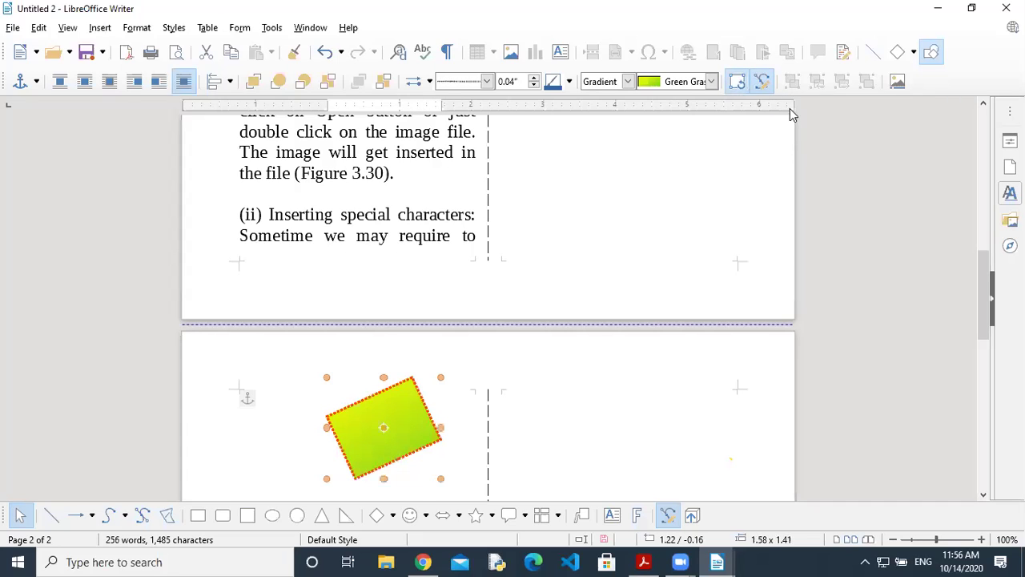
{"action": "left_click", "coordinate": [738, 82]}
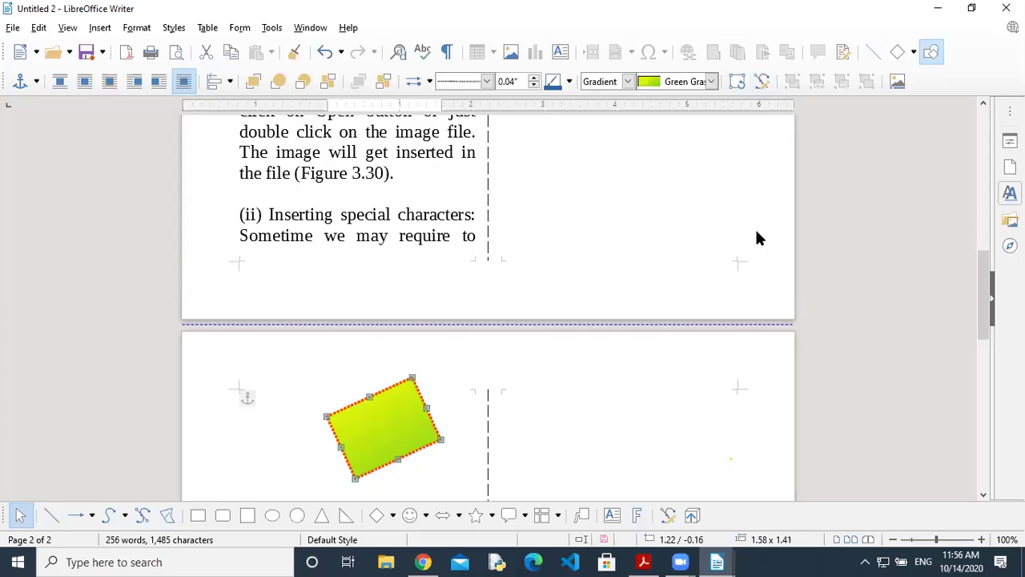
{"action": "left_click", "coordinate": [761, 82]}
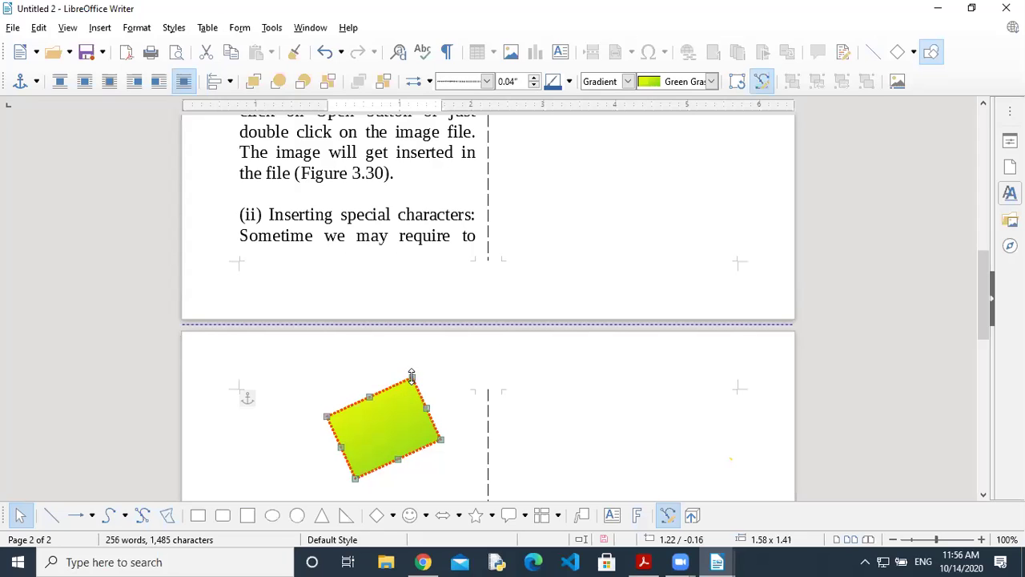
{"action": "left_click_drag", "start_coordinate": [411, 386], "coordinate": [385, 438]}
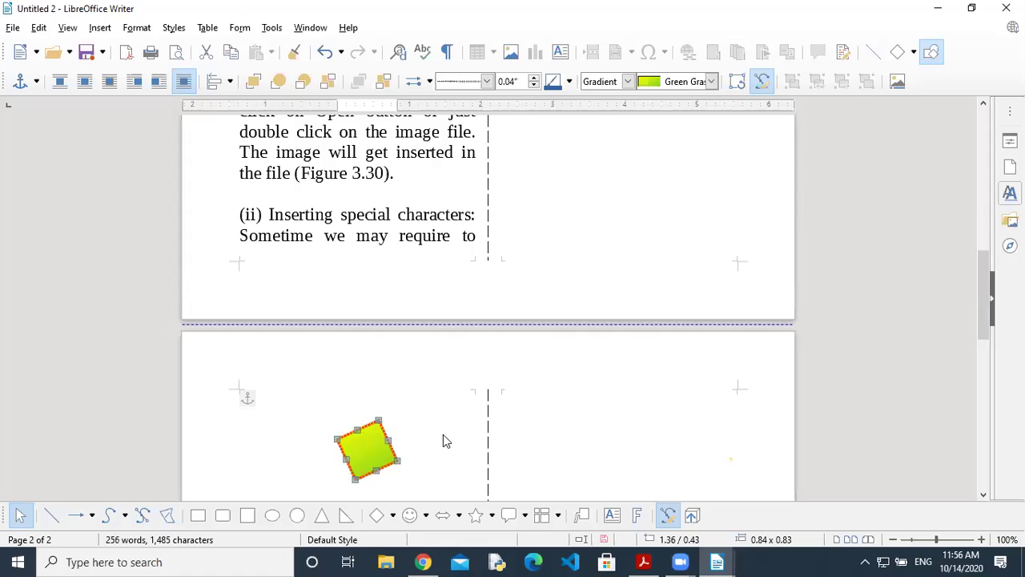
{"action": "left_click", "coordinate": [738, 83]}
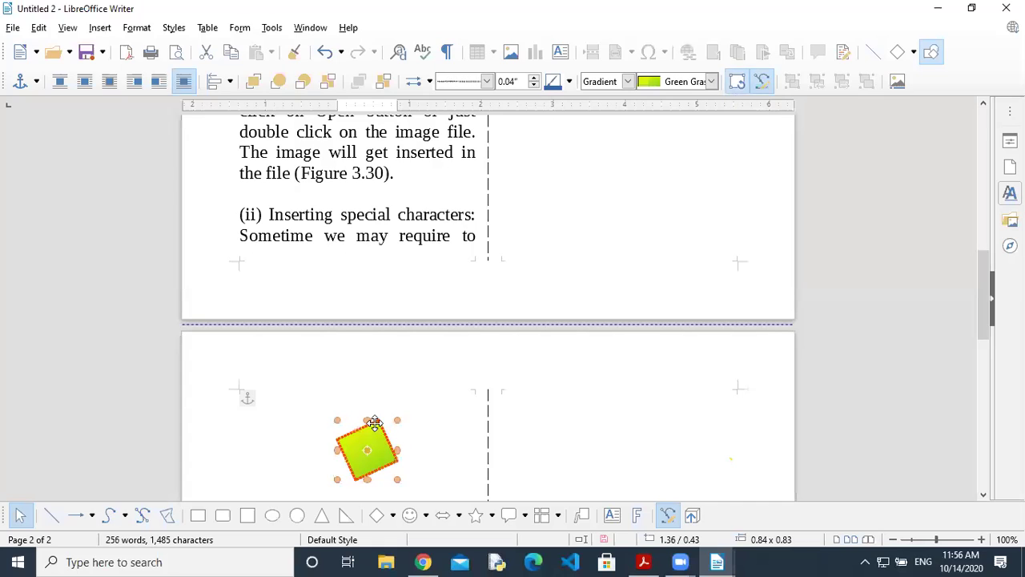
{"action": "left_click", "coordinate": [760, 83]}
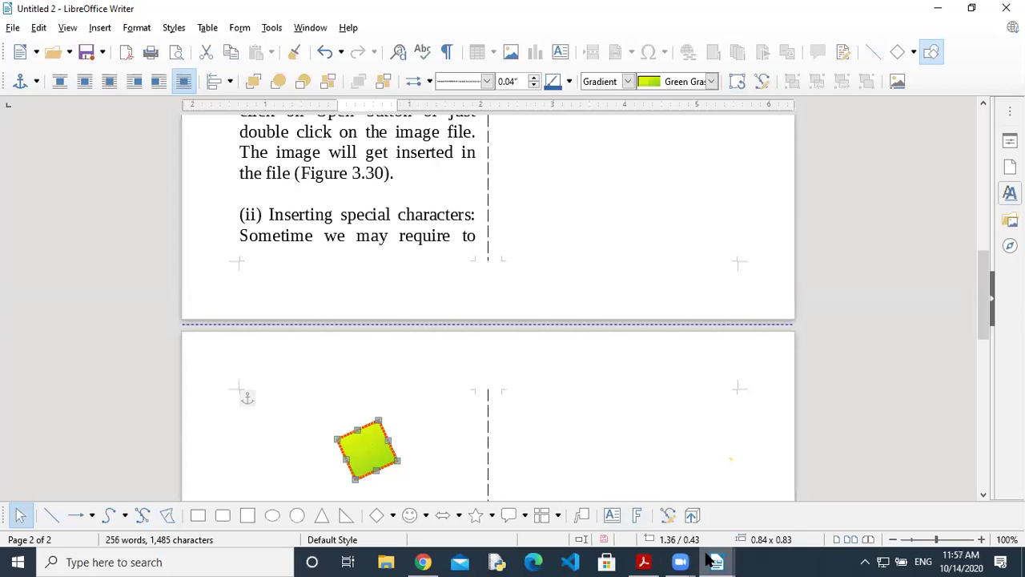
Switch to the textbook PDF in Adobe Acrobat Reader and read the sections on formatting shapes and creating and managing tables.
{"action": "left_click", "coordinate": [643, 560]}
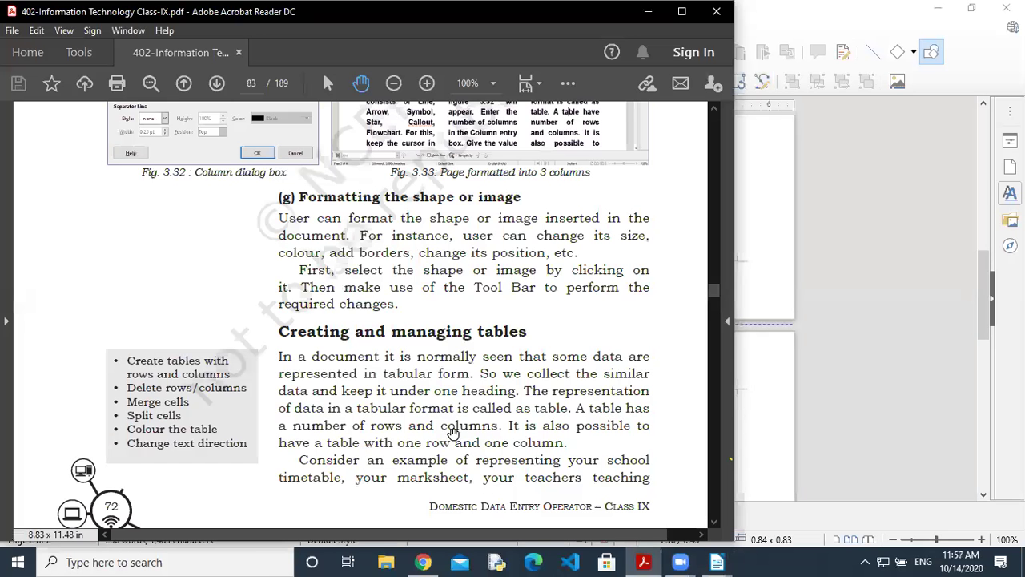
{"action": "mouse_move", "coordinate": [455, 410]}
{"action": "left_mouse_down"}
{"action": "mouse_move", "coordinate": [463, 297]}
{"action": "mouse_move", "coordinate": [453, 393]}
{"action": "left_mouse_up"}
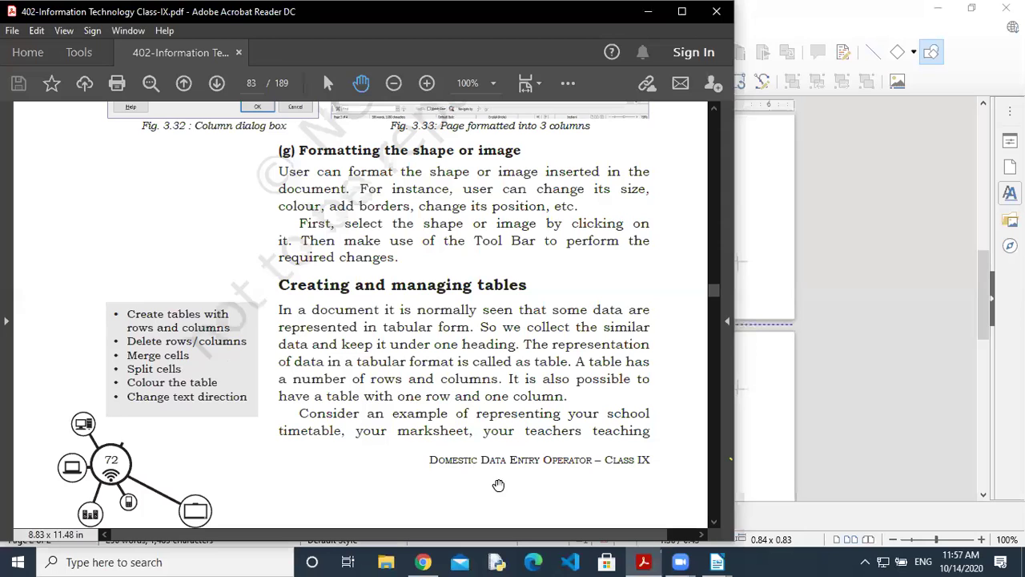
{"action": "left_click_drag", "start_coordinate": [520, 377], "coordinate": [537, 246]}
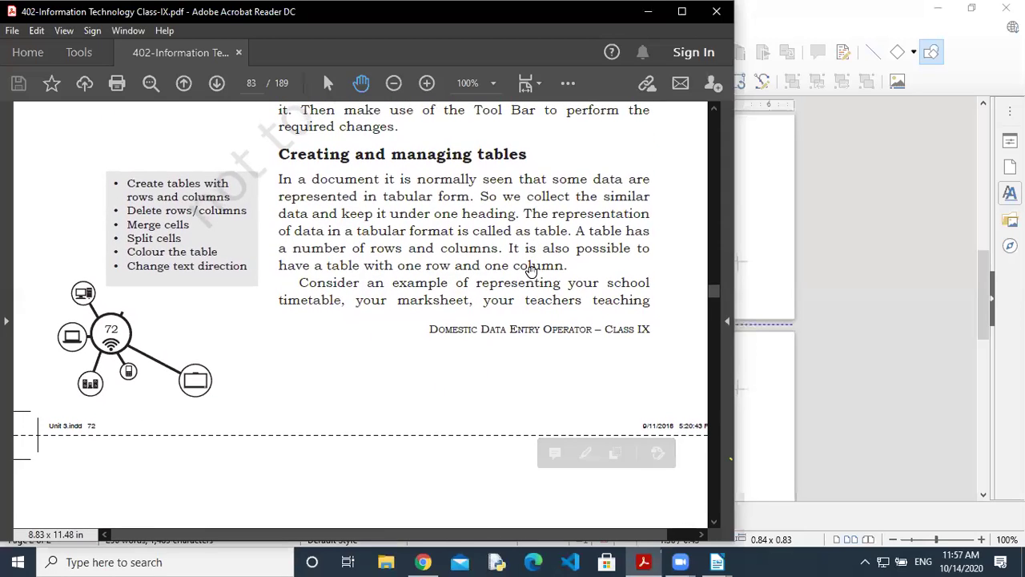
Switch back to the LibreOffice Writer document and delete the rotated green square on the second page.
{"action": "left_click", "coordinate": [781, 263]}
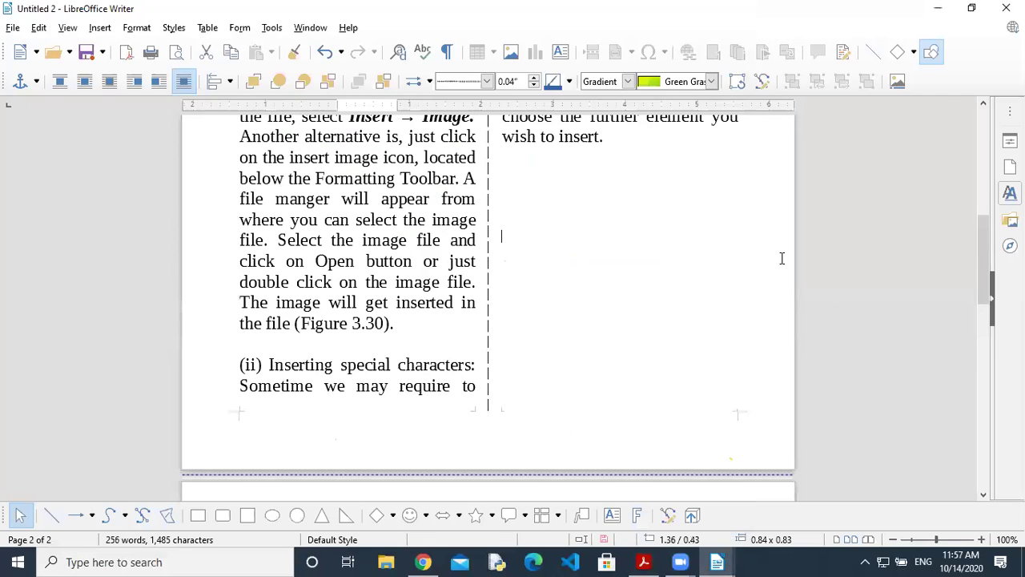
{"action": "left_click", "coordinate": [532, 283]}
{"action": "scroll", "coordinate": [981, 335], "scroll_direction": "down", "scroll_amount": 1}
{"action": "scroll", "coordinate": [981, 335], "scroll_direction": "down", "scroll_amount": 7}
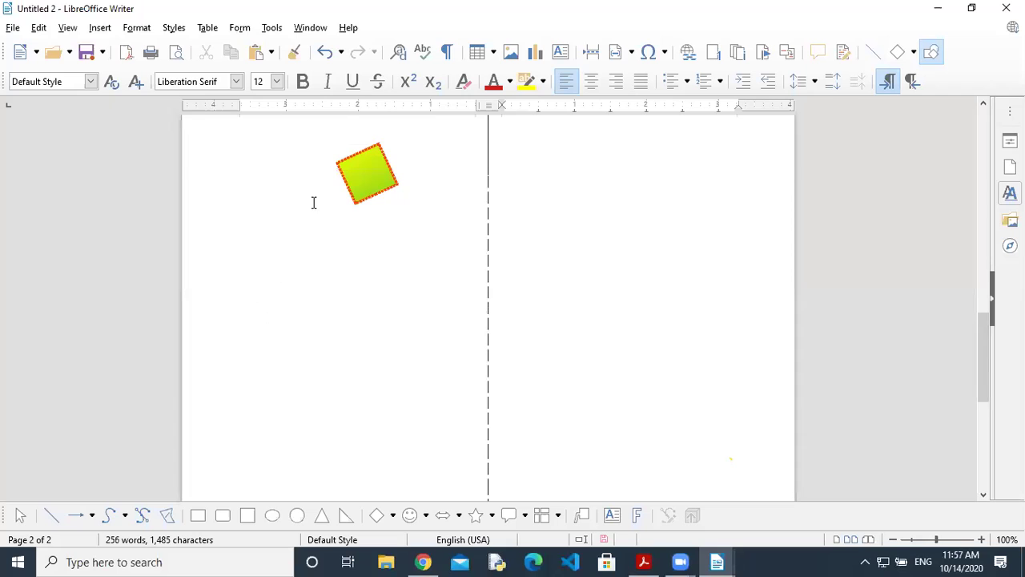
{"action": "scroll", "coordinate": [313, 203], "scroll_direction": "up", "scroll_amount": 3}
{"action": "left_click", "coordinate": [368, 293]}
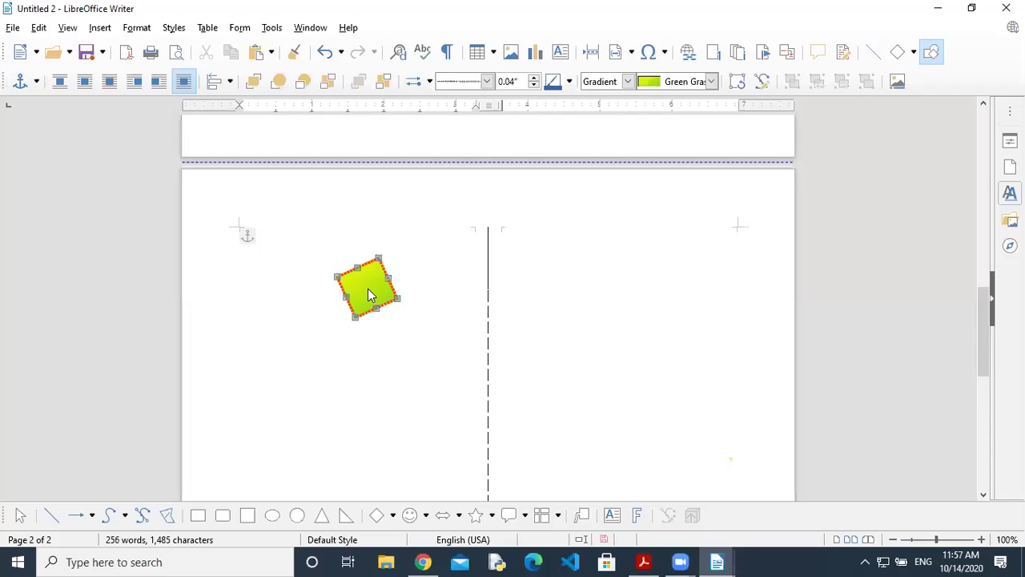
{"action": "key", "text": "Delete"}
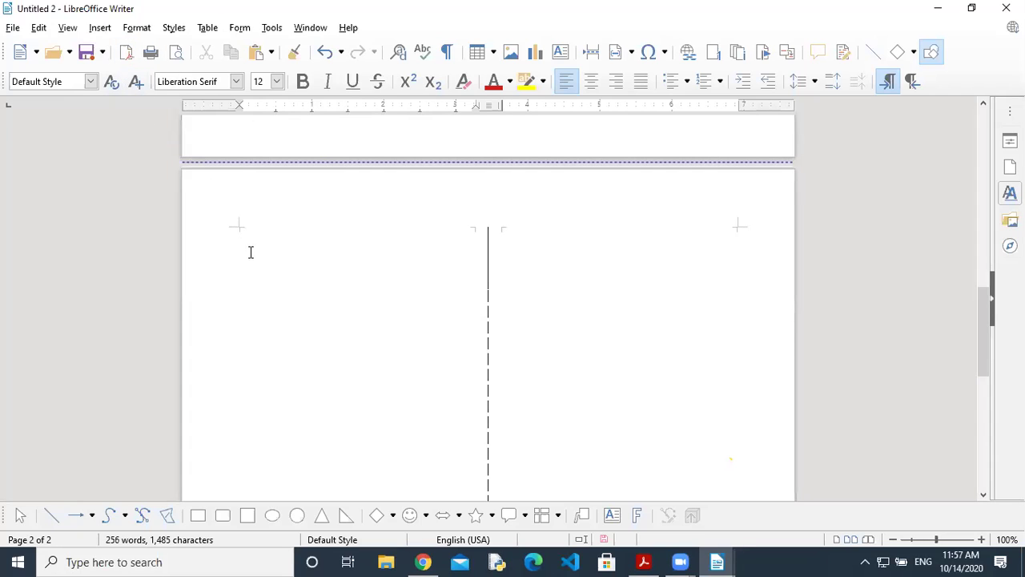
Try to apply a one-column layout to the selected empty lines across both columns of the second page.
{"action": "left_click_drag", "start_coordinate": [247, 246], "coordinate": [497, 353]}
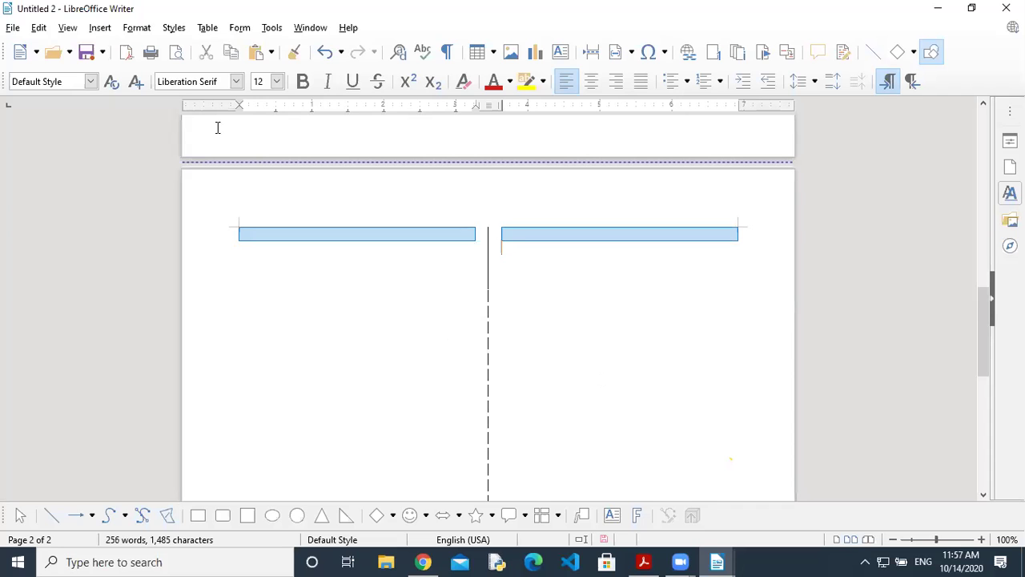
{"action": "left_click", "coordinate": [137, 28]}
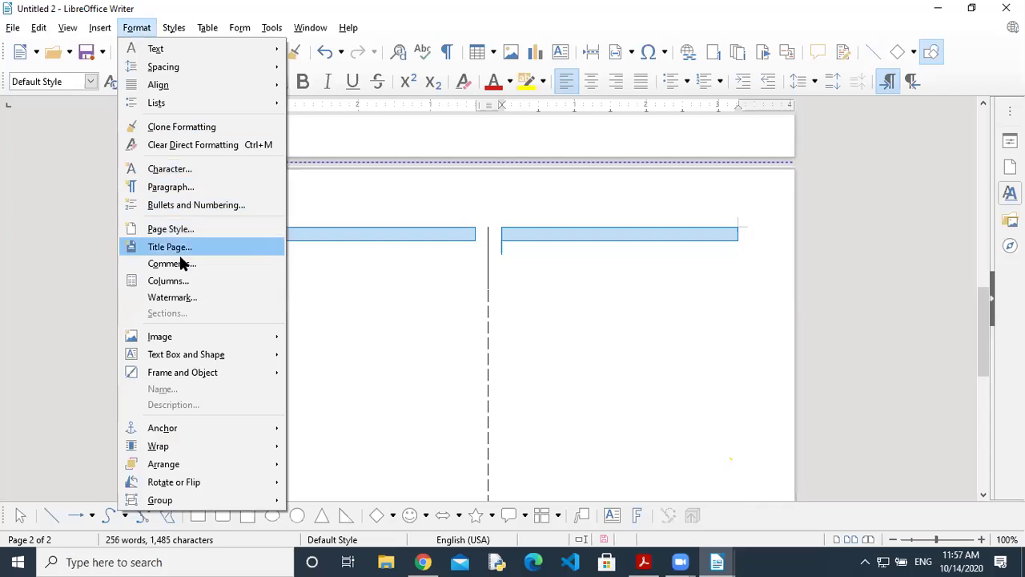
{"action": "left_click", "coordinate": [170, 281]}
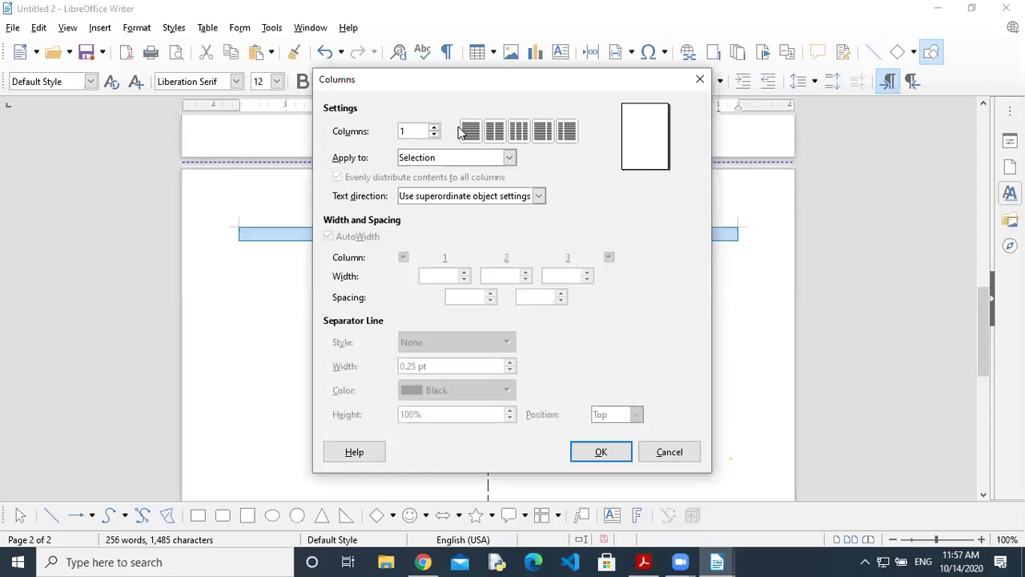
{"action": "left_click", "coordinate": [470, 131]}
{"action": "left_click", "coordinate": [599, 451]}
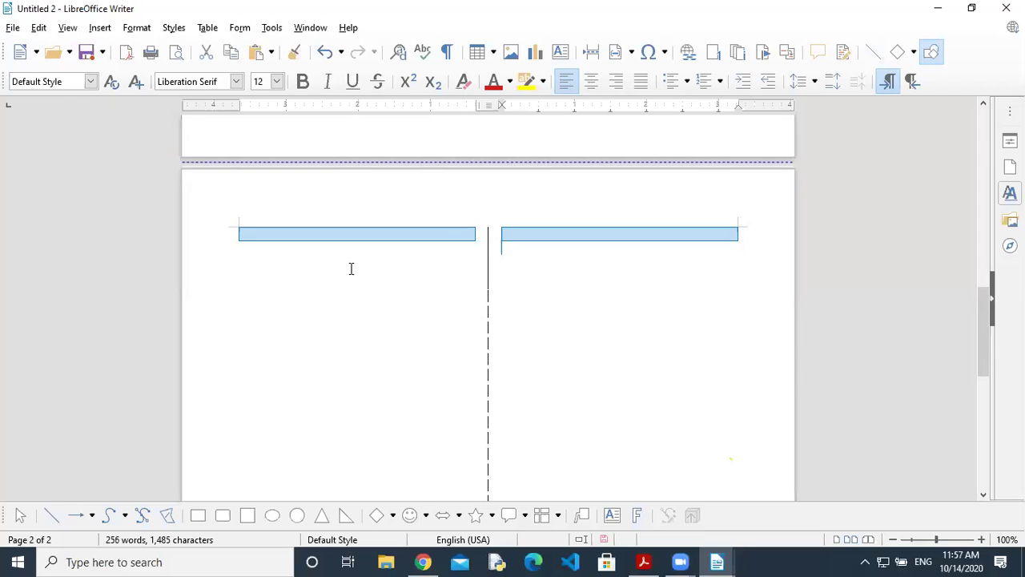
Insert a line break at the start of the second page's first column using the manual break options.
{"action": "left_click", "coordinate": [268, 238]}
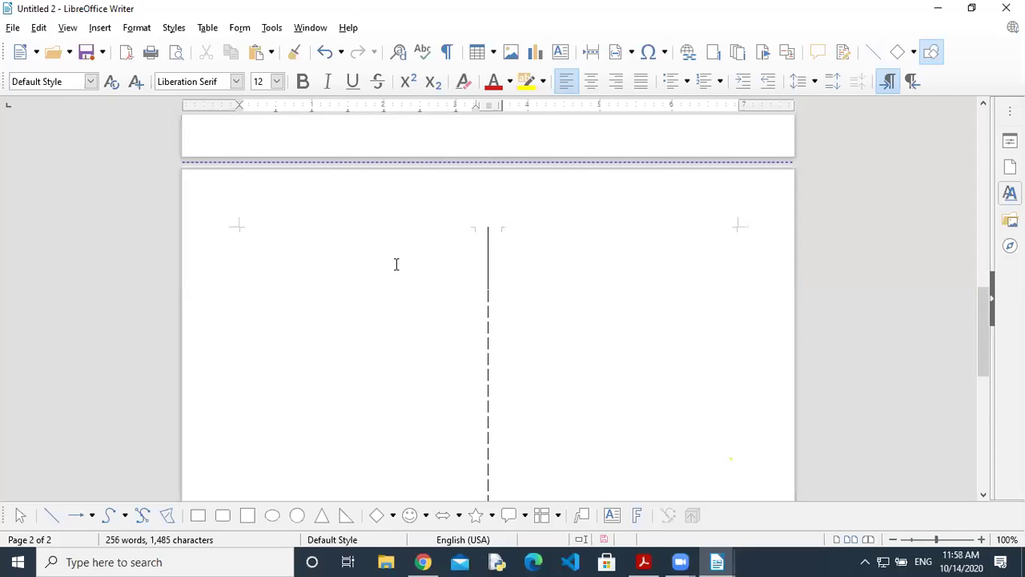
{"action": "left_click", "coordinate": [101, 30]}
{"action": "mouse_move", "coordinate": [169, 73]}
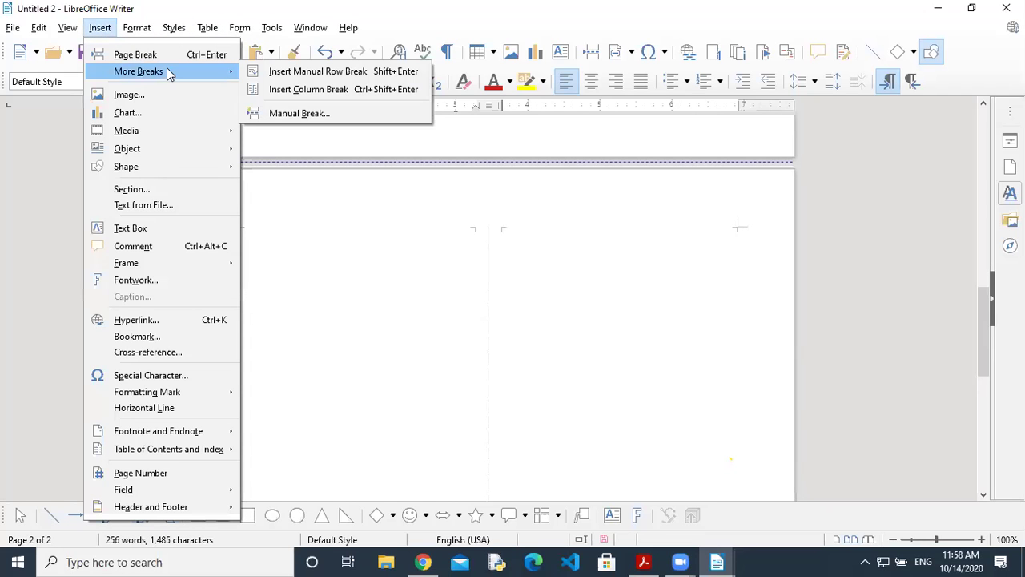
{"action": "left_click", "coordinate": [308, 114]}
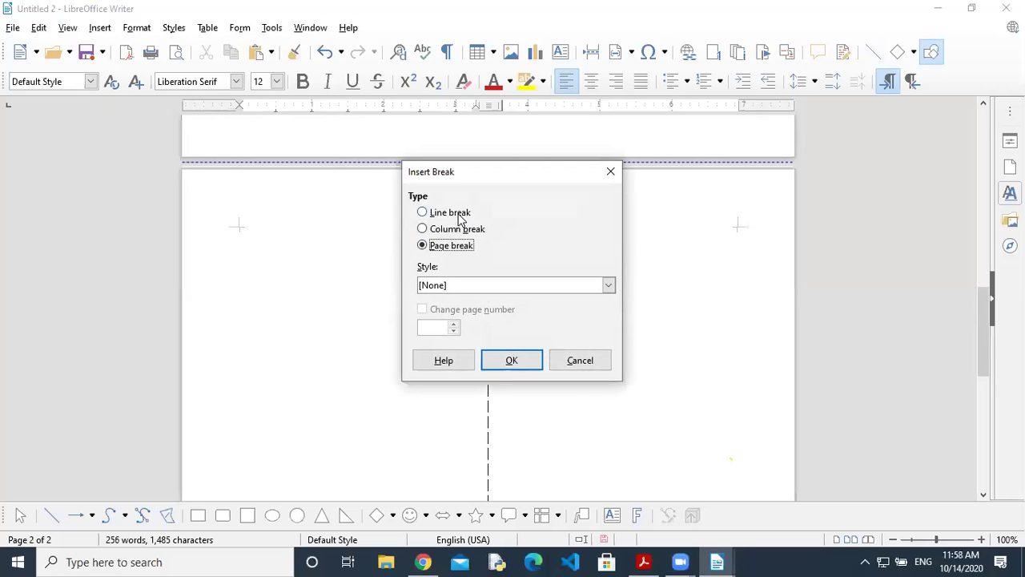
{"action": "left_click", "coordinate": [471, 286]}
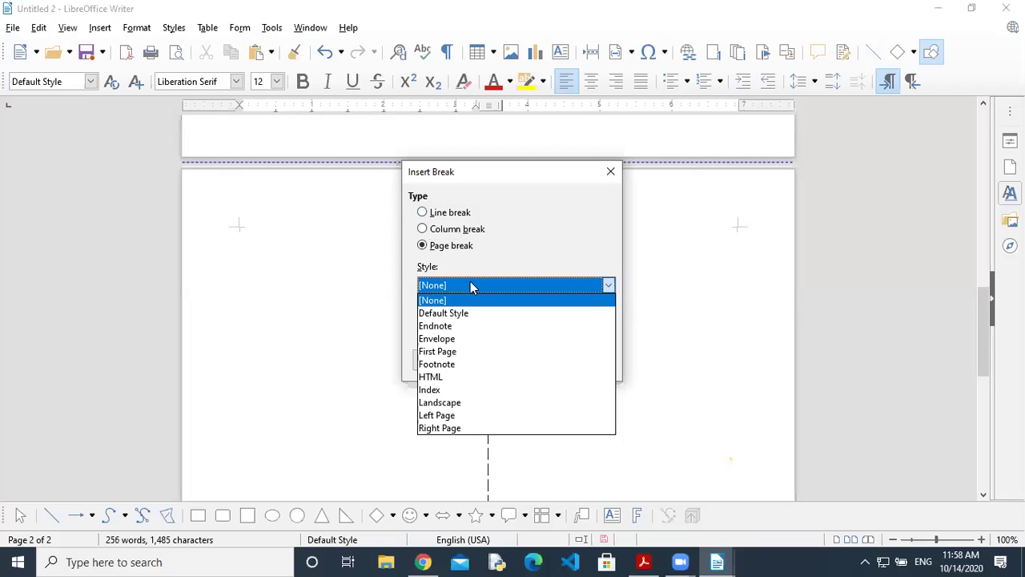
{"action": "left_click", "coordinate": [471, 286]}
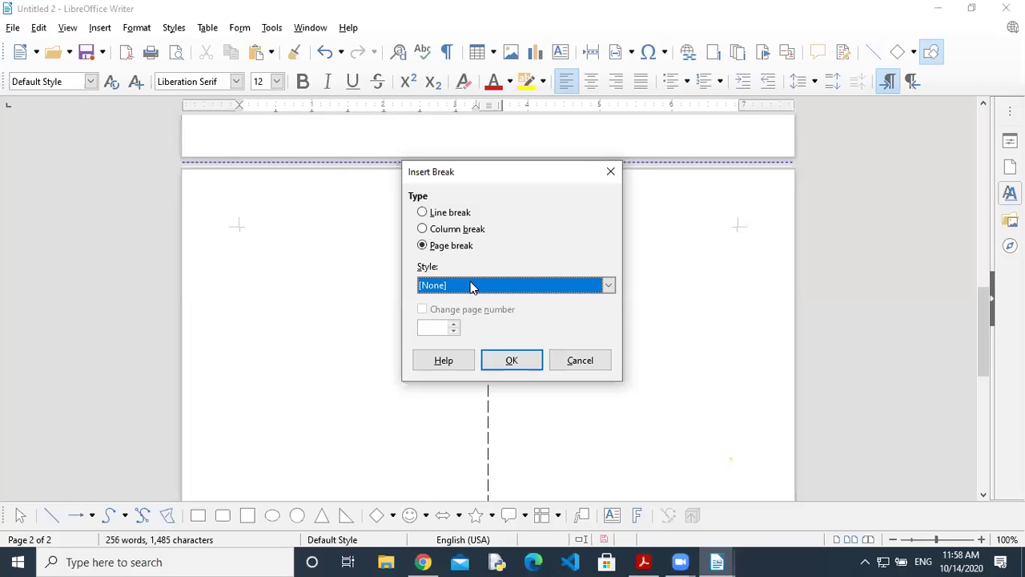
{"action": "left_click", "coordinate": [453, 214]}
{"action": "left_click", "coordinate": [525, 359]}
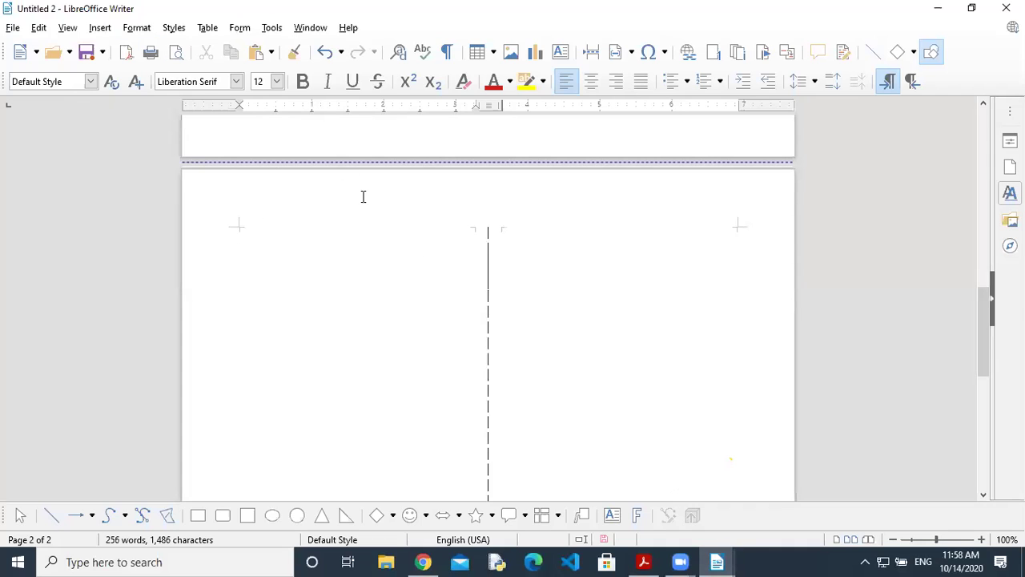
Change the default page style's column layout from two columns to a single column.
{"action": "left_click", "coordinate": [137, 28]}
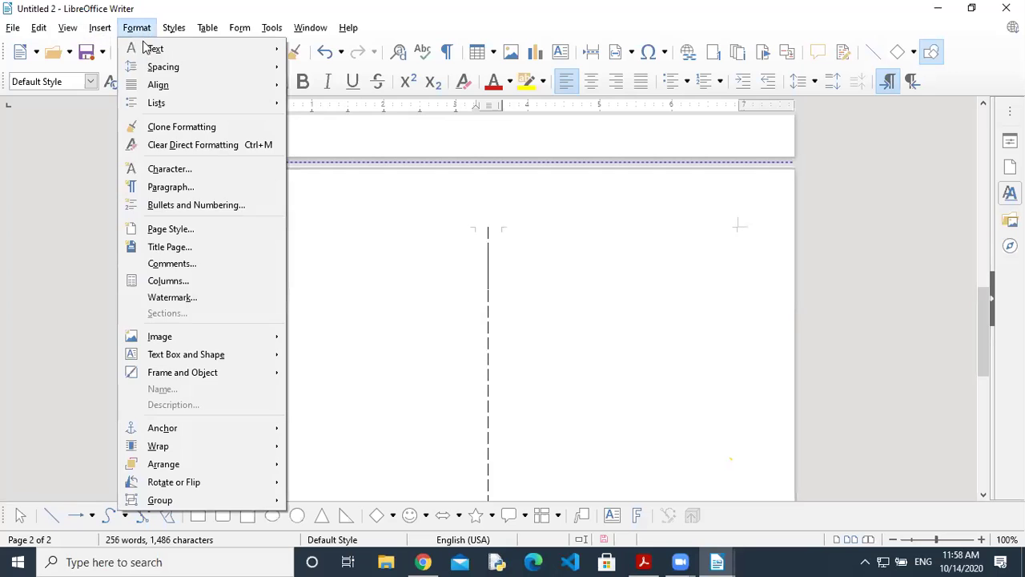
{"action": "left_click", "coordinate": [198, 282]}
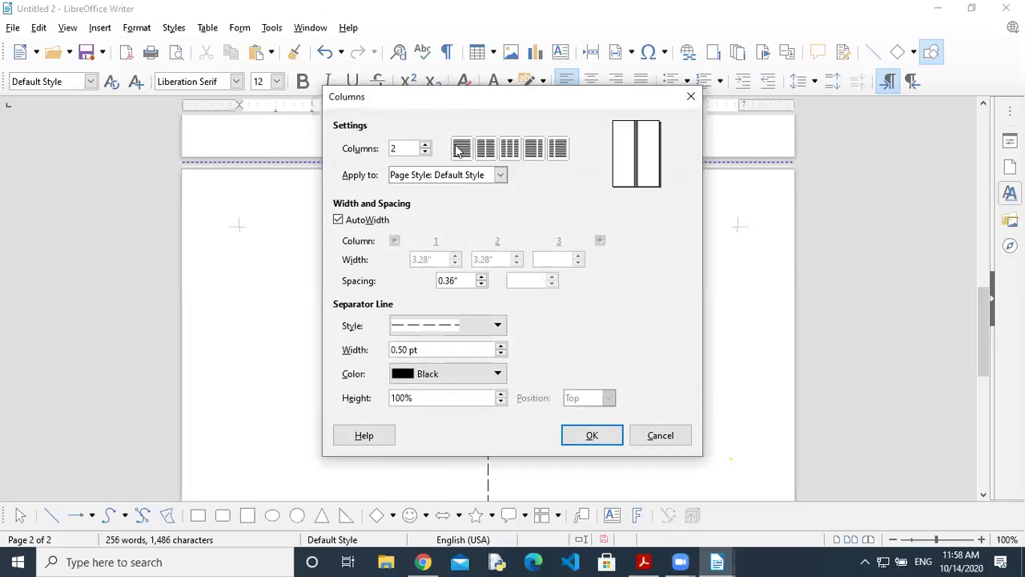
{"action": "left_click", "coordinate": [460, 149]}
{"action": "left_click", "coordinate": [599, 433]}
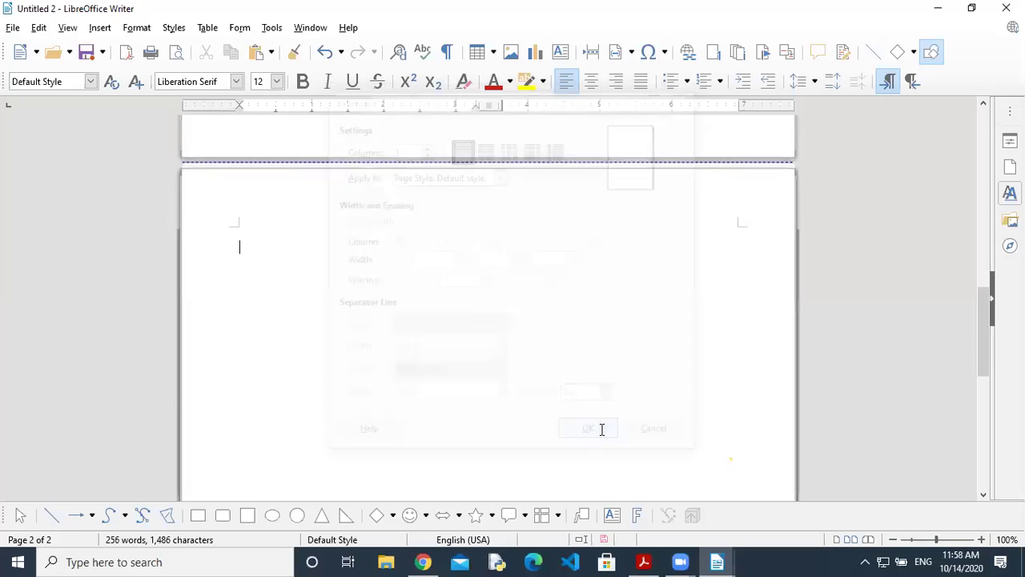
{"action": "left_click", "coordinate": [100, 29]}
{"action": "left_click", "coordinate": [435, 388]}
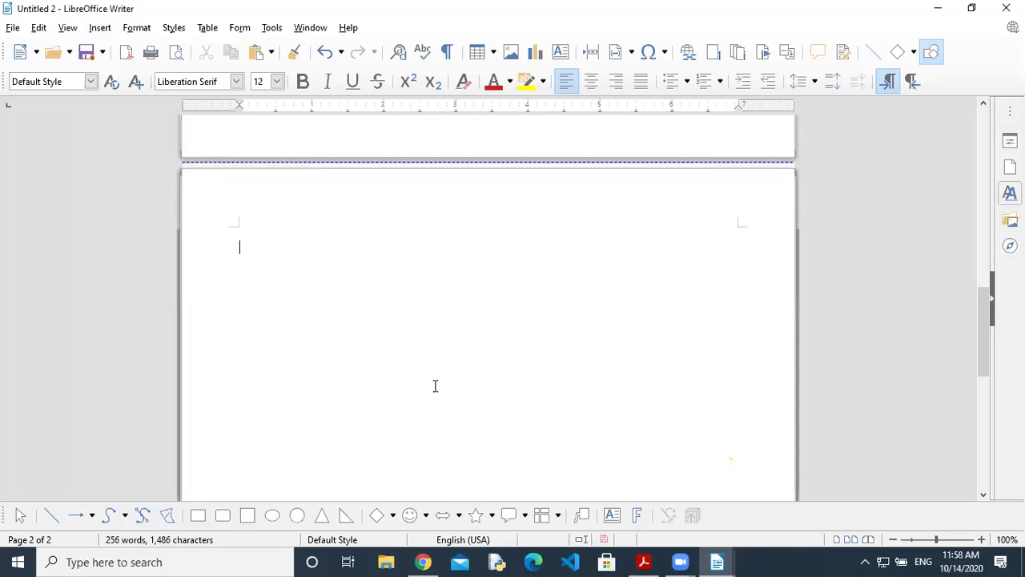
Switch to the textbook PDF in Adobe Acrobat Reader and read the timetable example and the section on creating a table.
{"action": "left_click", "coordinate": [643, 561]}
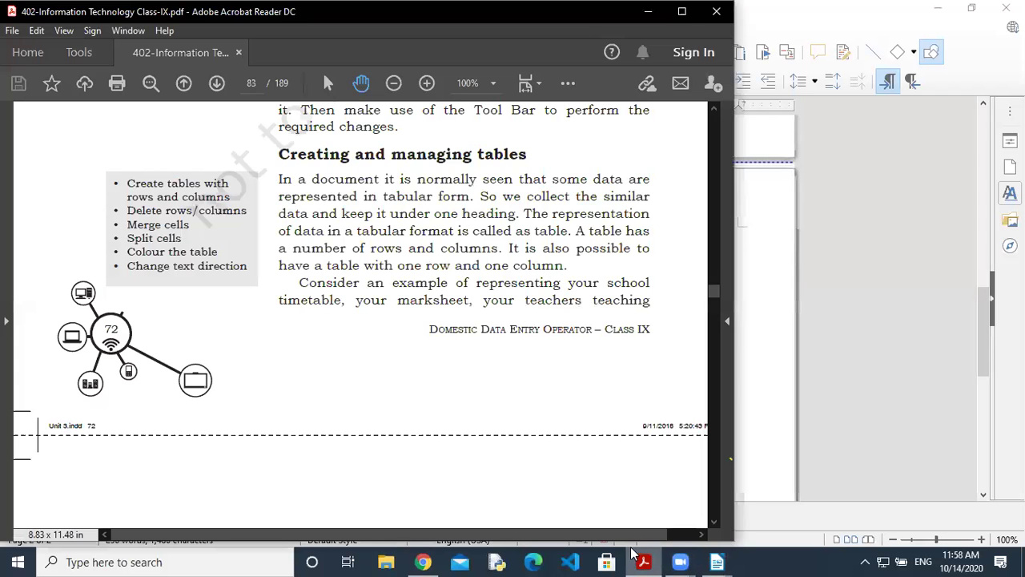
{"action": "scroll", "coordinate": [529, 221], "scroll_direction": "down", "scroll_amount": 2}
{"action": "scroll", "coordinate": [526, 199], "scroll_direction": "down", "scroll_amount": 1}
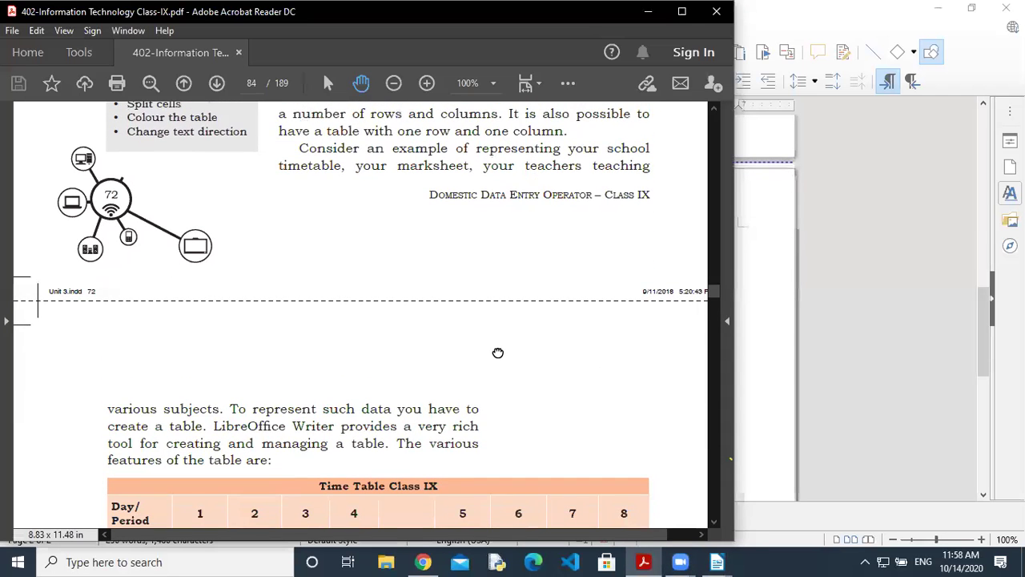
{"action": "scroll", "coordinate": [499, 352], "scroll_direction": "down", "scroll_amount": 5}
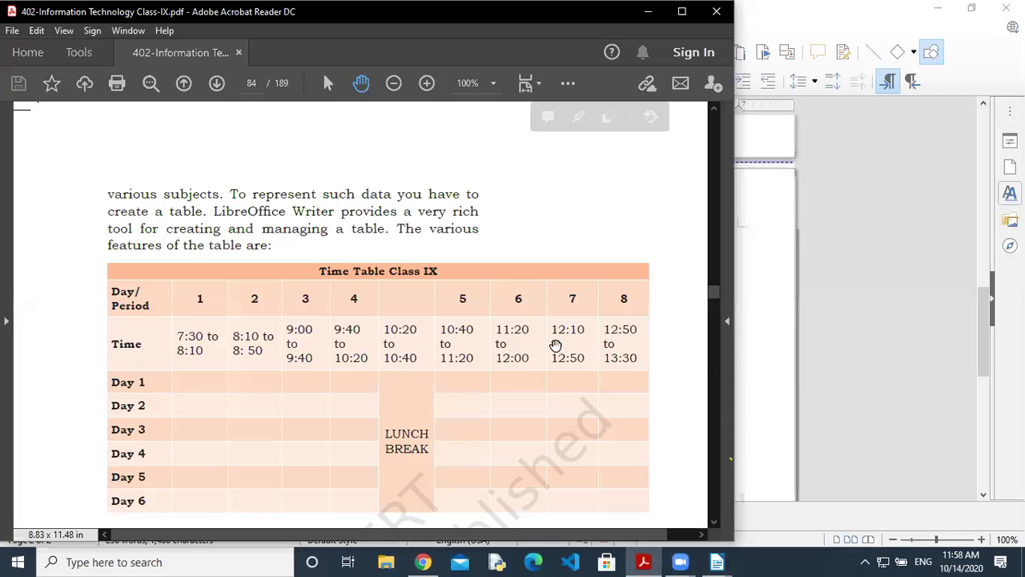
{"action": "scroll", "coordinate": [556, 356], "scroll_direction": "down", "scroll_amount": 3}
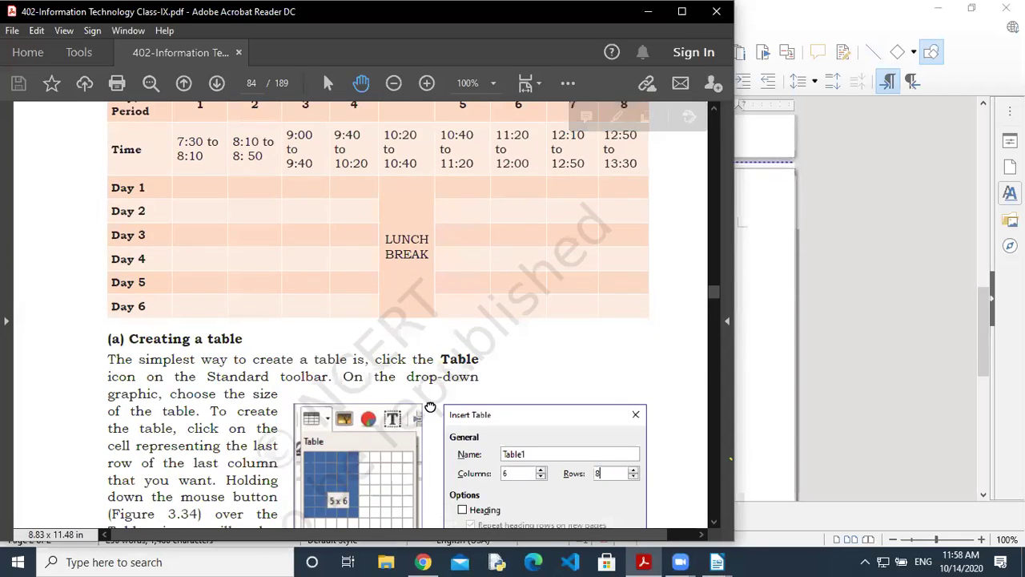
{"action": "scroll", "coordinate": [263, 305], "scroll_direction": "down", "scroll_amount": 2}
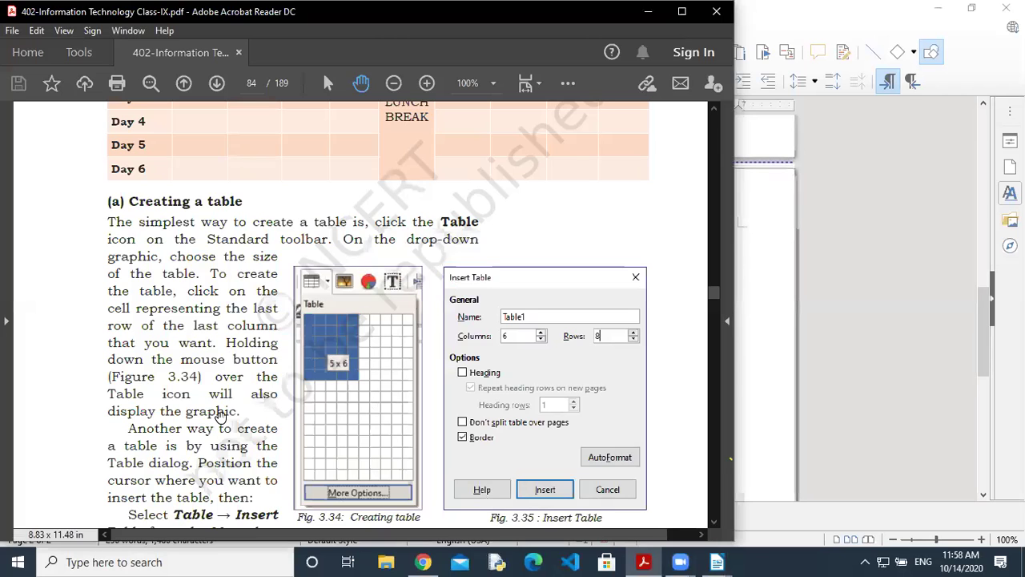
{"action": "scroll", "coordinate": [260, 319], "scroll_direction": "down", "scroll_amount": 2}
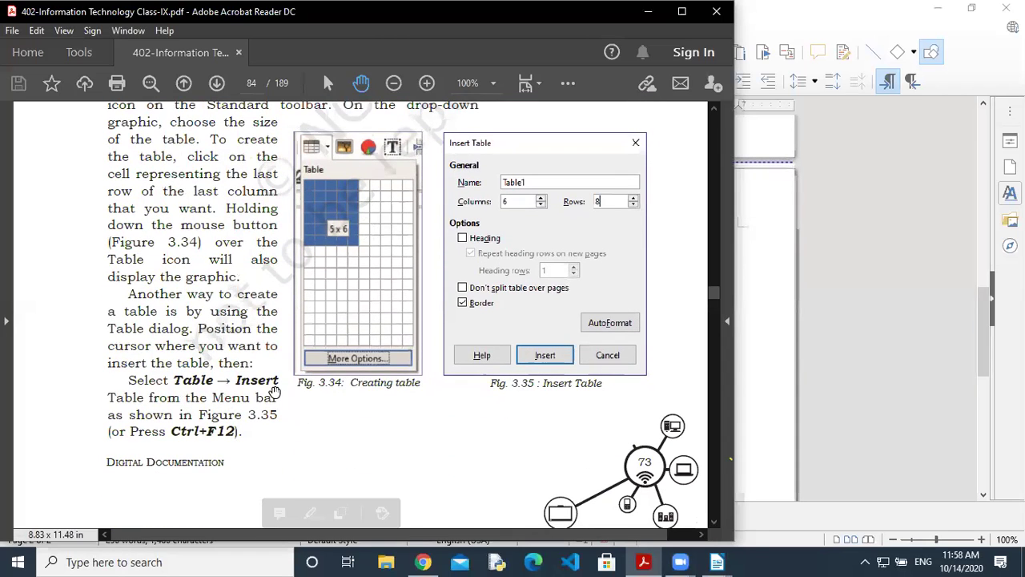
{"action": "left_click_drag", "start_coordinate": [251, 303], "coordinate": [256, 399]}
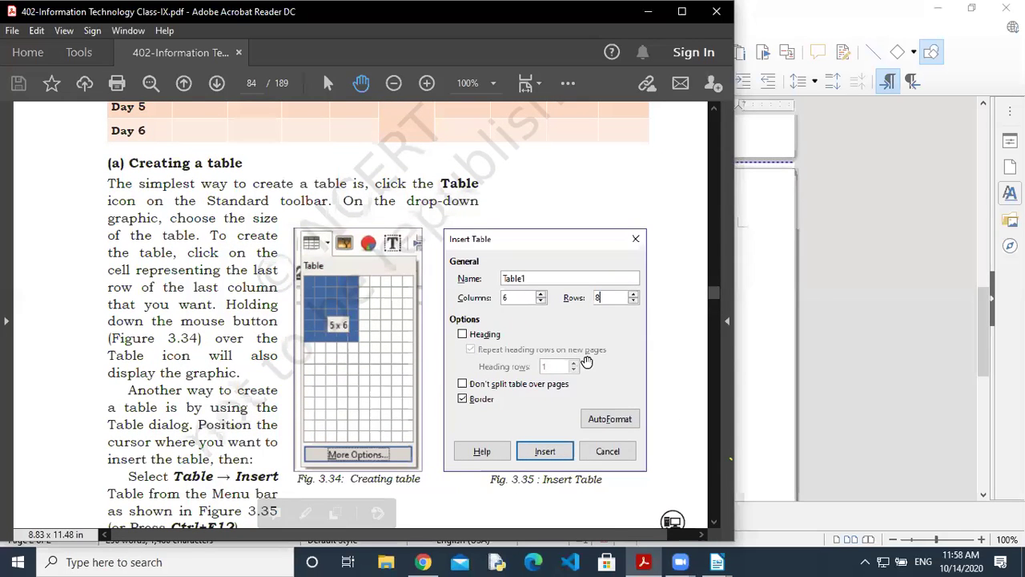
Switch back to the LibreOffice Writer document and set up a new table with 5 columns and 4 rows.
{"action": "mouse_move", "coordinate": [721, 560]}
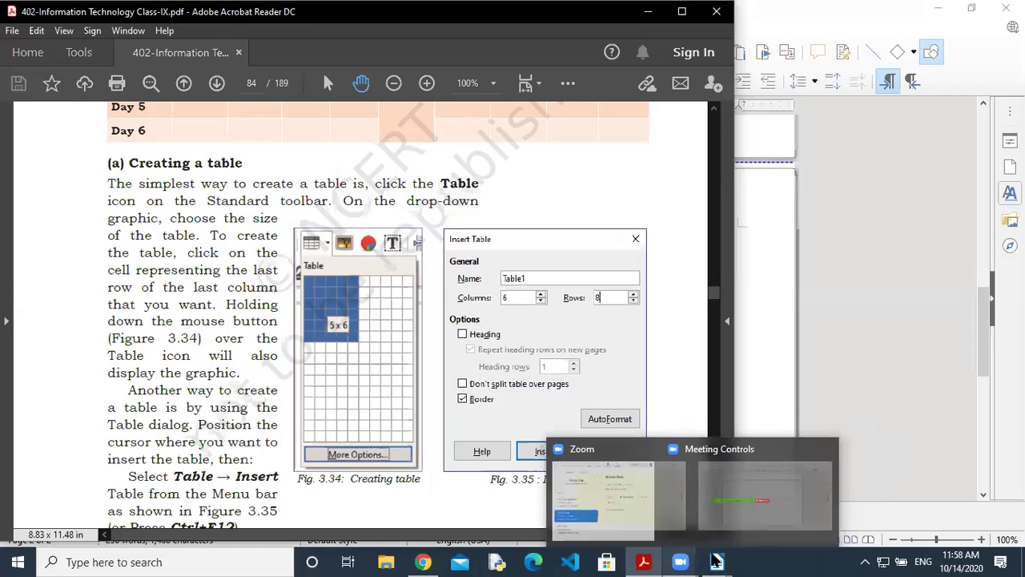
{"action": "left_click", "coordinate": [769, 502]}
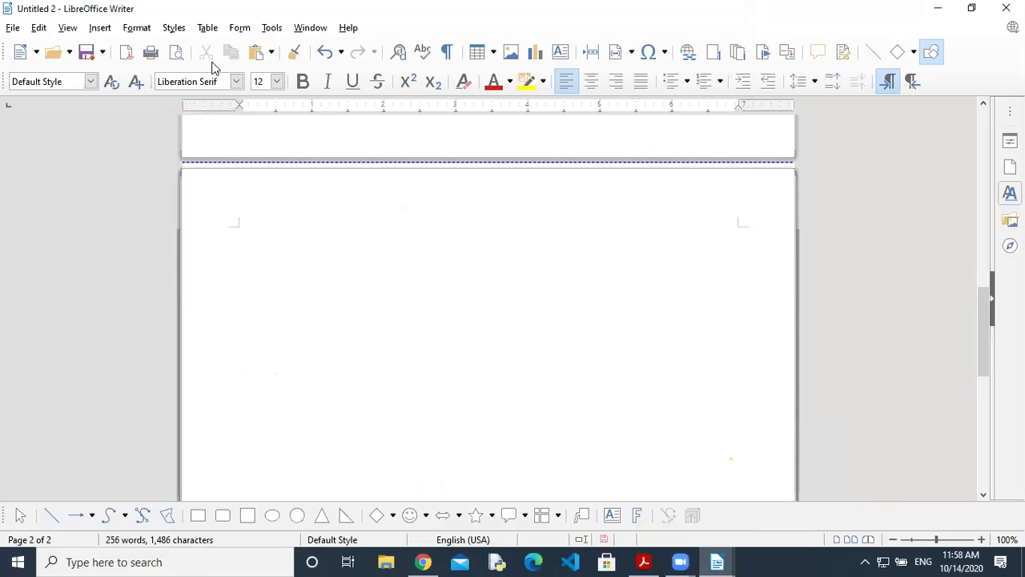
{"action": "left_click", "coordinate": [209, 28]}
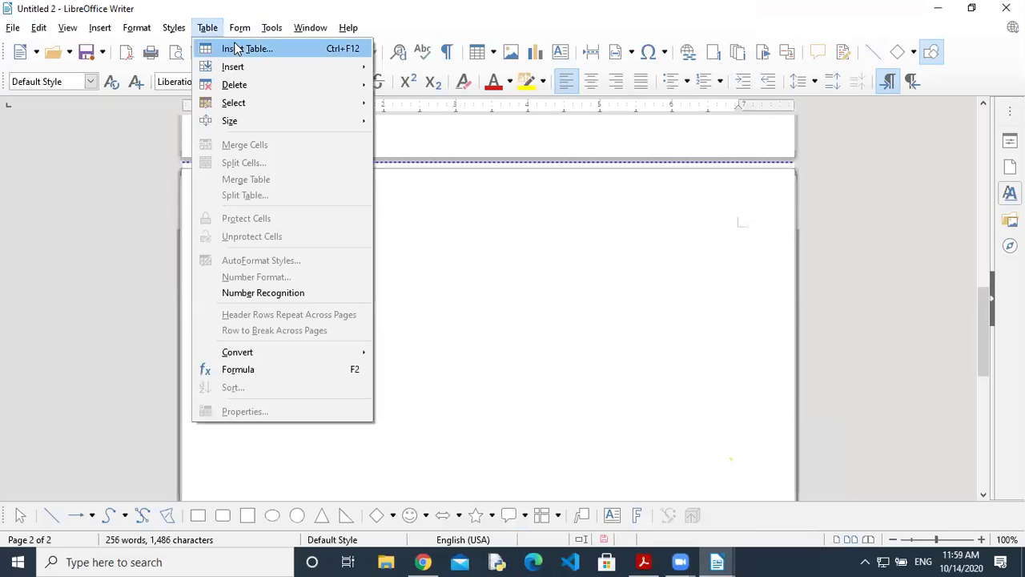
{"action": "left_click", "coordinate": [248, 46]}
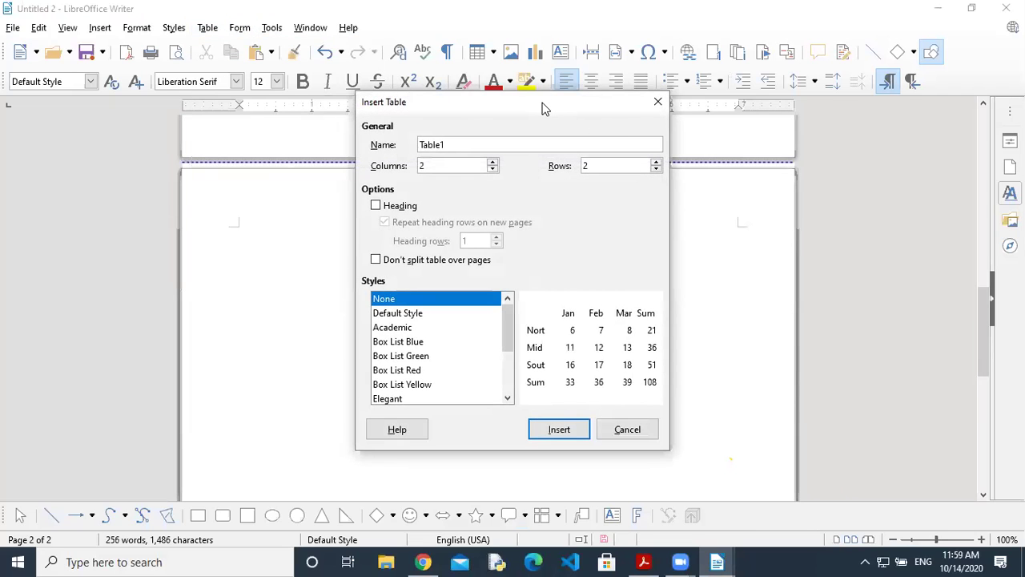
{"action": "left_click_drag", "start_coordinate": [547, 106], "coordinate": [731, 118]}
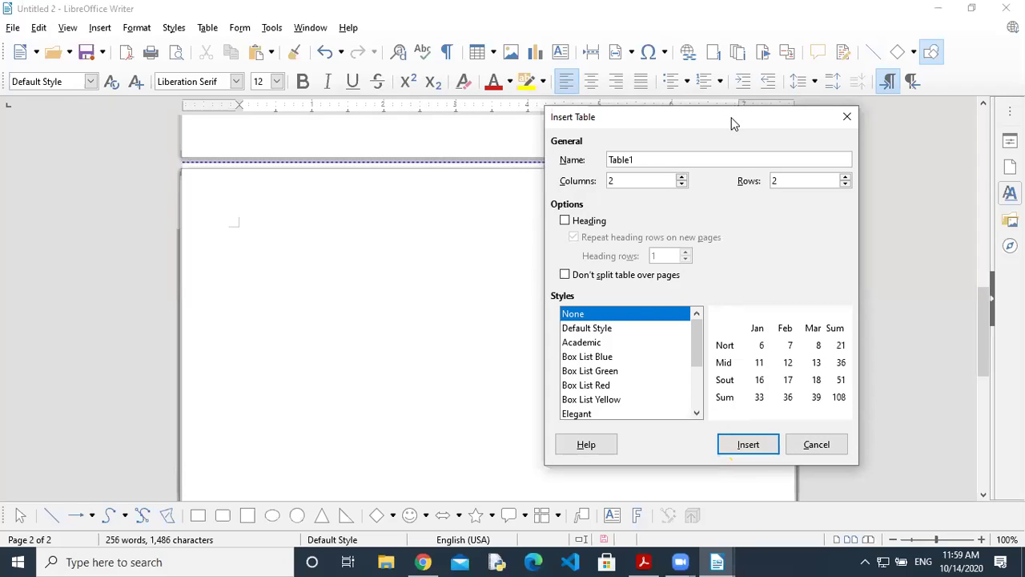
{"action": "double_click", "coordinate": [635, 180]}
{"action": "type", "text": "5"}
{"action": "double_click", "coordinate": [781, 180]}
{"action": "type", "text": "4"}
Name the new table Time-Table.
{"action": "key", "text": "BackSpace"}
{"action": "key", "text": "BackSpace"}
{"action": "key", "text": "BackSpace"}
{"action": "key", "text": "BackSpace"}
{"action": "key", "text": "BackSpace"}
{"action": "type", "text": "Tim"}
{"action": "key", "text": "BackSpace"}
{"action": "key", "text": "BackSpace"}
Preview the table styles from Academic through Elegant and insert the table on the second page with Default Style.
{"action": "left_click", "coordinate": [623, 332]}
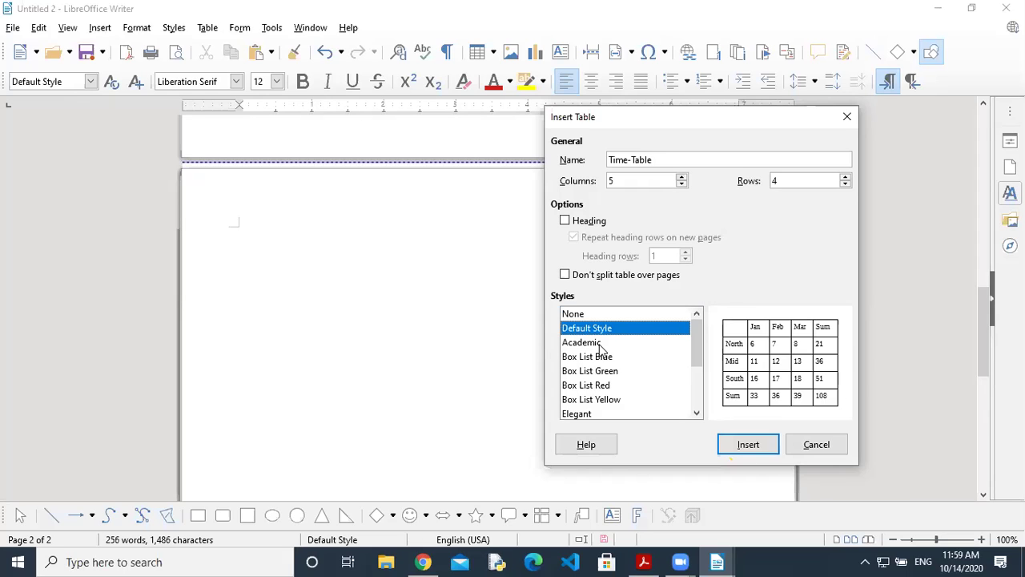
{"action": "left_click", "coordinate": [600, 344]}
{"action": "left_click", "coordinate": [604, 358]}
{"action": "left_click", "coordinate": [614, 374]}
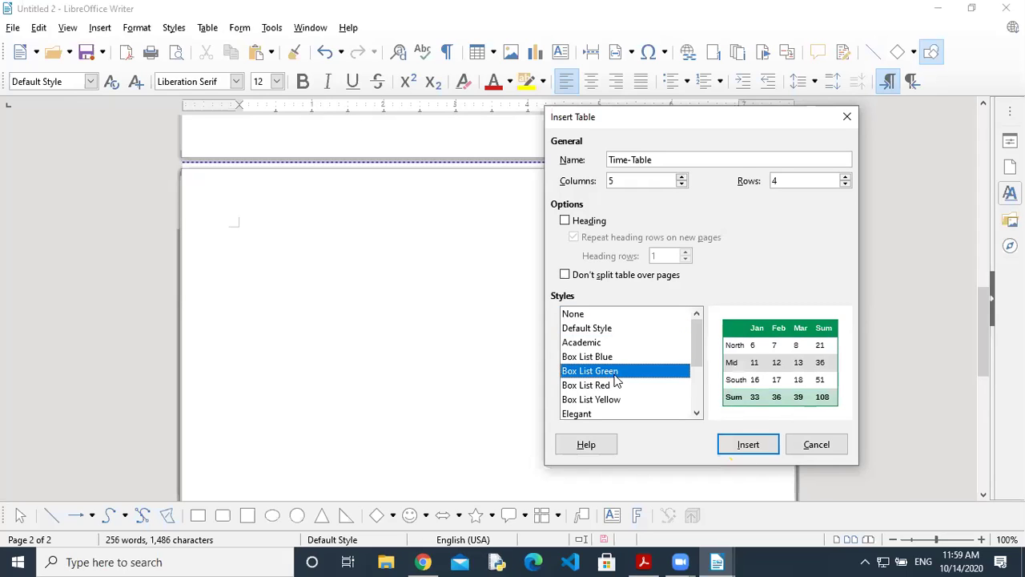
{"action": "left_click", "coordinate": [616, 384]}
{"action": "left_click", "coordinate": [618, 400]}
{"action": "left_click", "coordinate": [619, 413]}
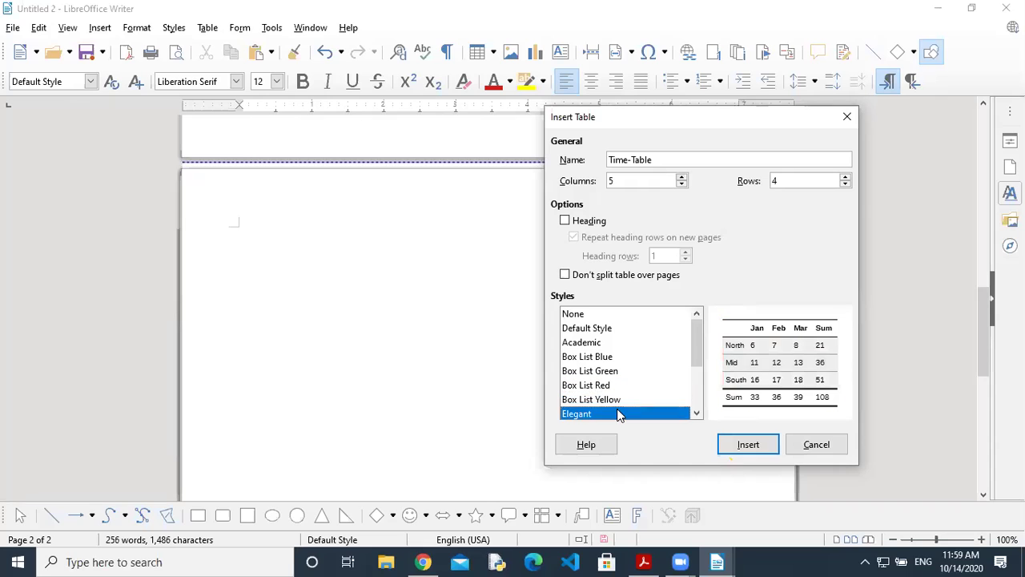
{"action": "left_click", "coordinate": [603, 328]}
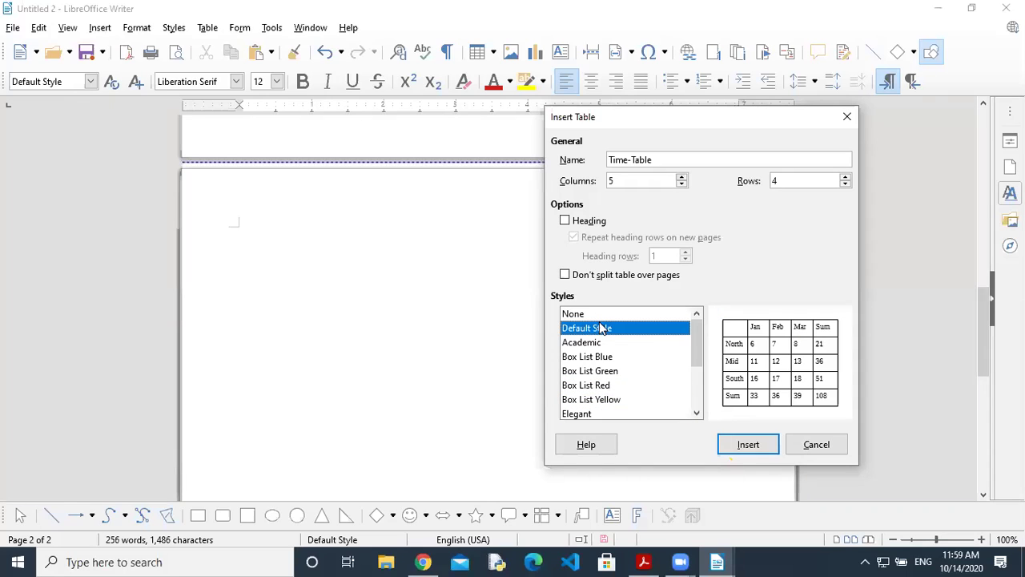
{"action": "left_click", "coordinate": [748, 446]}
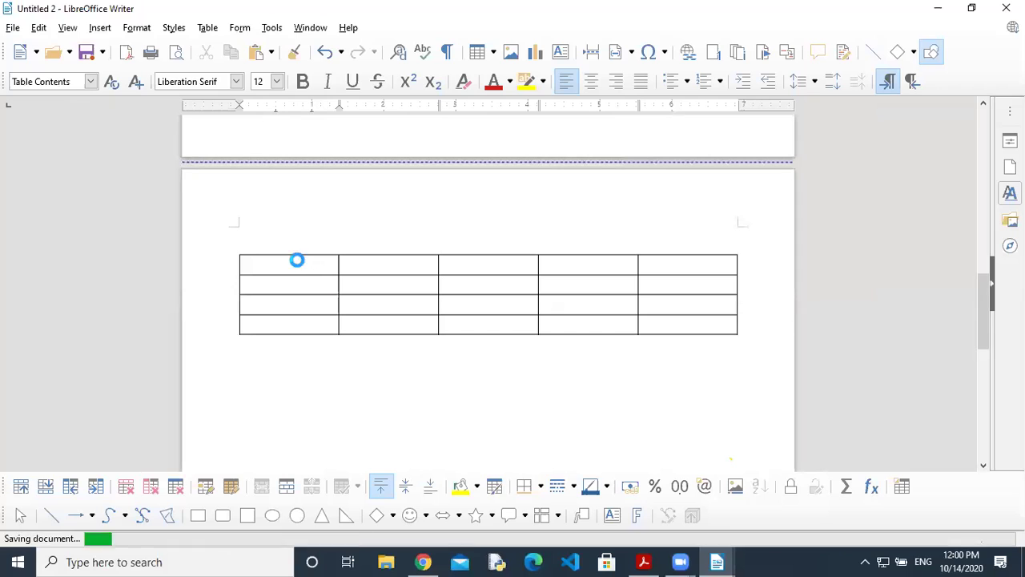
Highlight the table's first column and each of its horizontal rows to point out the table structure.
{"action": "left_click", "coordinate": [252, 250]}
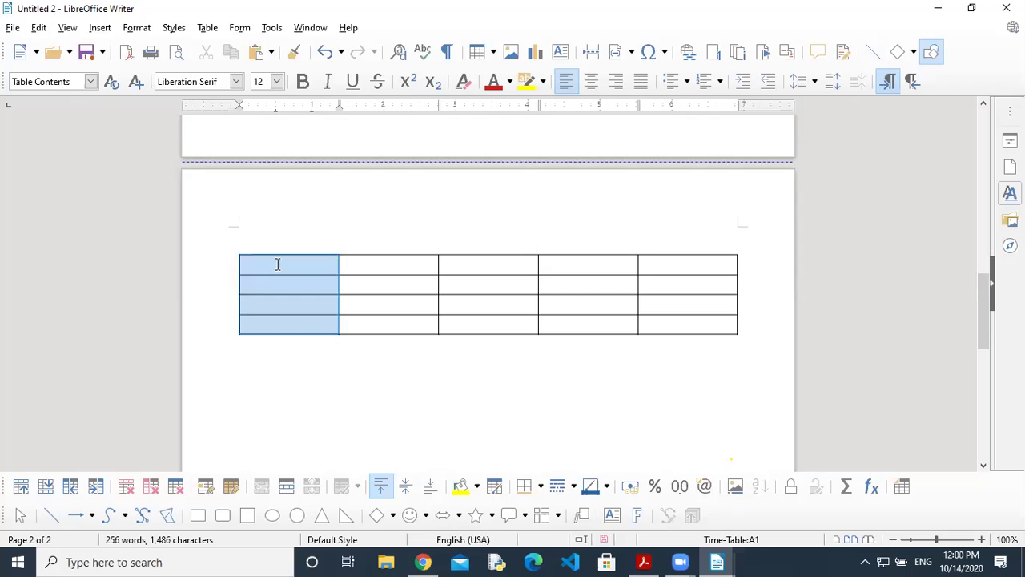
{"action": "left_click", "coordinate": [270, 264]}
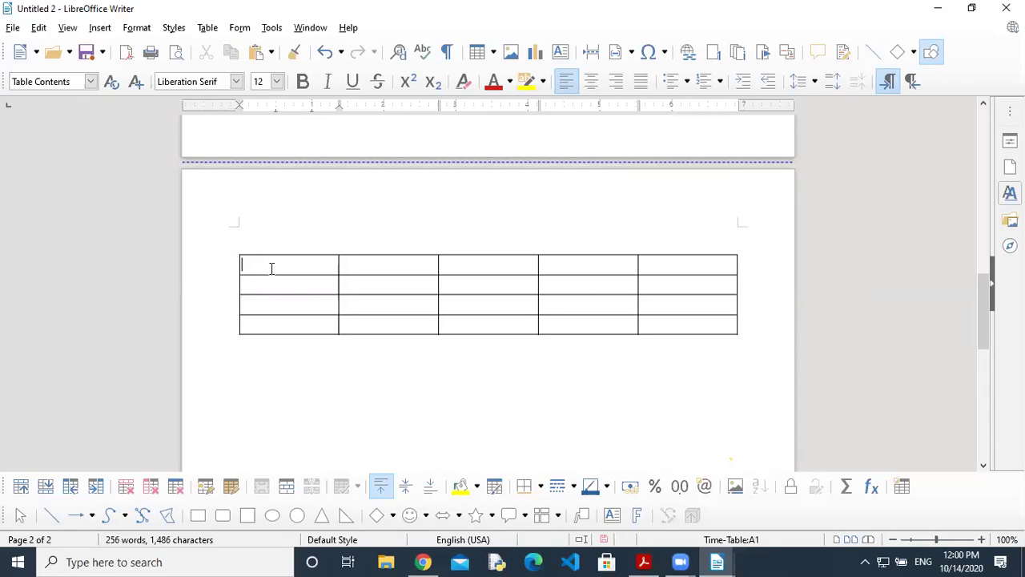
{"action": "left_click_drag", "start_coordinate": [271, 268], "coordinate": [733, 266]}
{"action": "left_click_drag", "start_coordinate": [286, 283], "coordinate": [716, 283]}
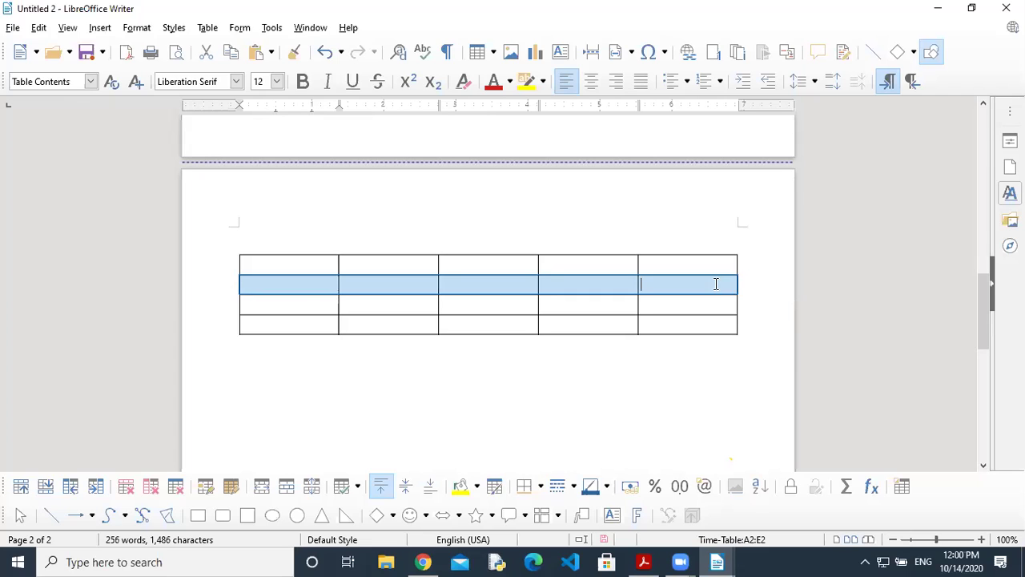
{"action": "left_click_drag", "start_coordinate": [293, 307], "coordinate": [753, 323]}
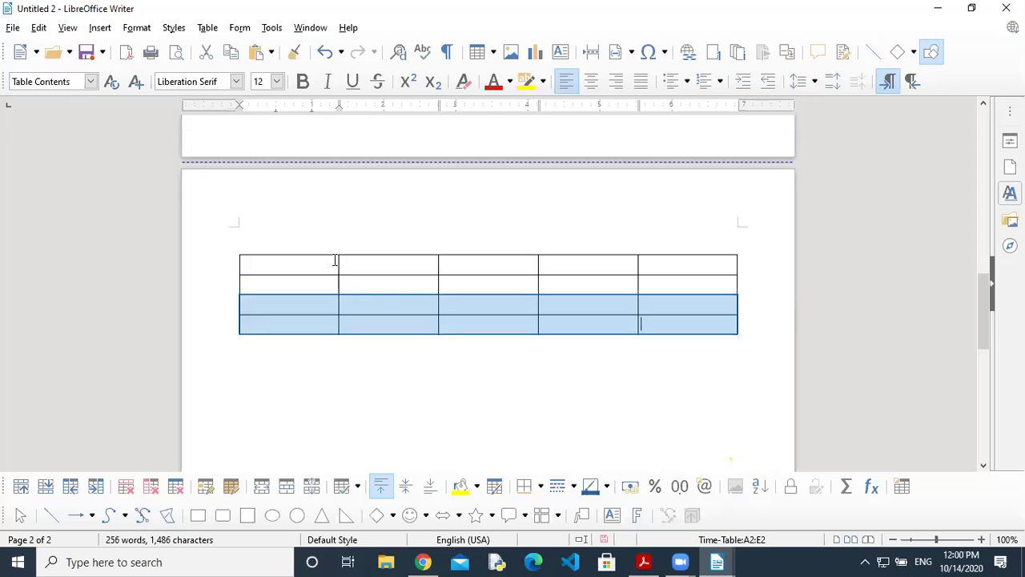
Highlight the table's five columns one after another and place the cursor in the first cell.
{"action": "left_click_drag", "start_coordinate": [269, 264], "coordinate": [285, 325]}
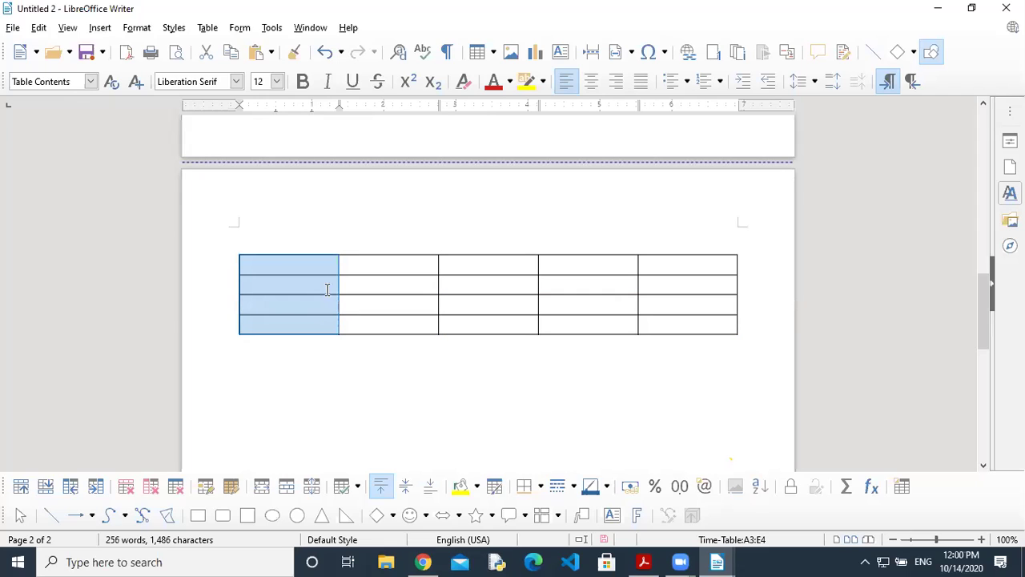
{"action": "left_click_drag", "start_coordinate": [350, 277], "coordinate": [378, 357]}
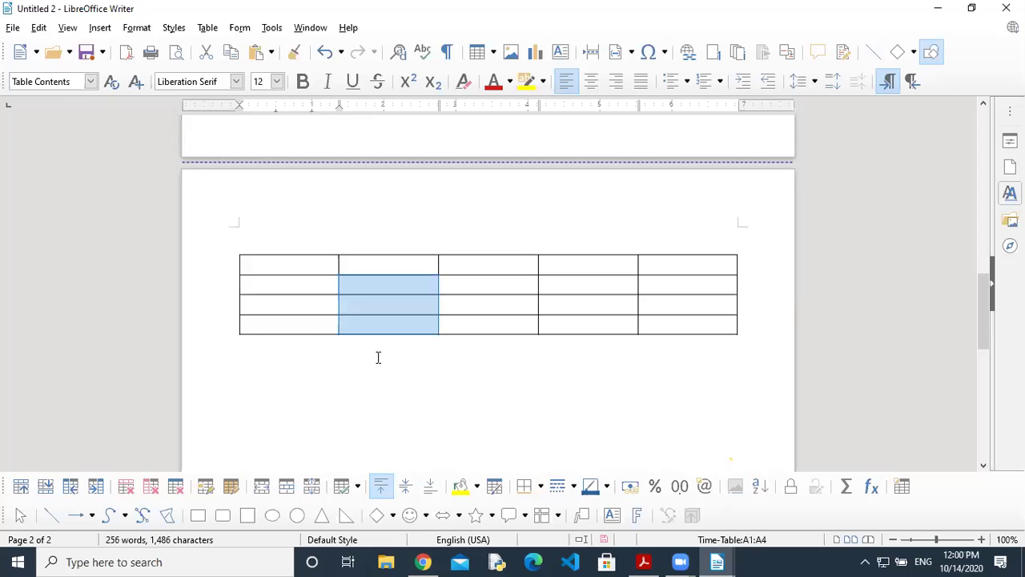
{"action": "left_click", "coordinate": [445, 263]}
{"action": "left_click_drag", "start_coordinate": [464, 286], "coordinate": [502, 338]}
{"action": "left_click_drag", "start_coordinate": [574, 265], "coordinate": [600, 319]}
{"action": "left_click_drag", "start_coordinate": [670, 263], "coordinate": [709, 324]}
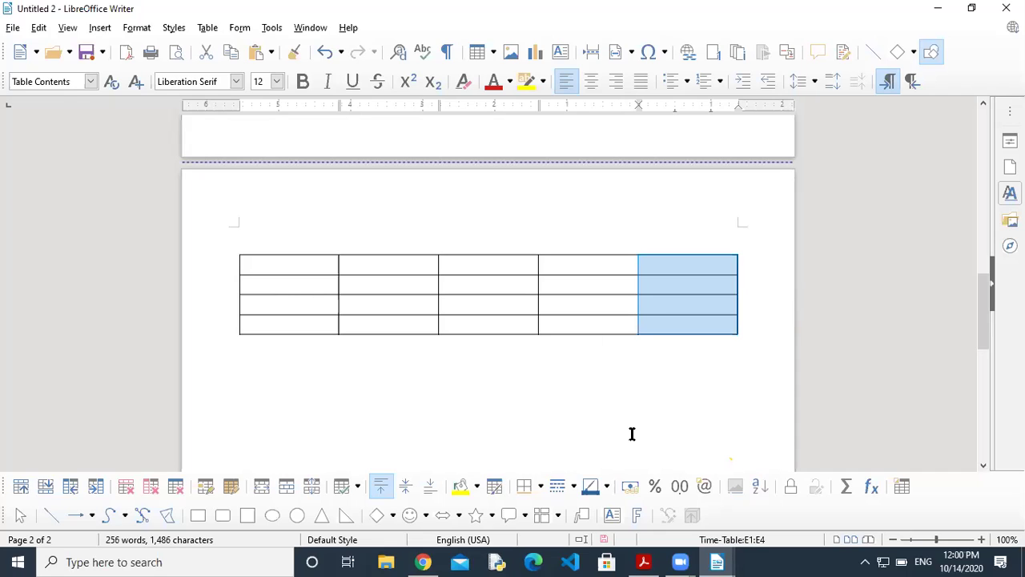
{"action": "left_click", "coordinate": [468, 282]}
{"action": "left_click", "coordinate": [271, 267]}
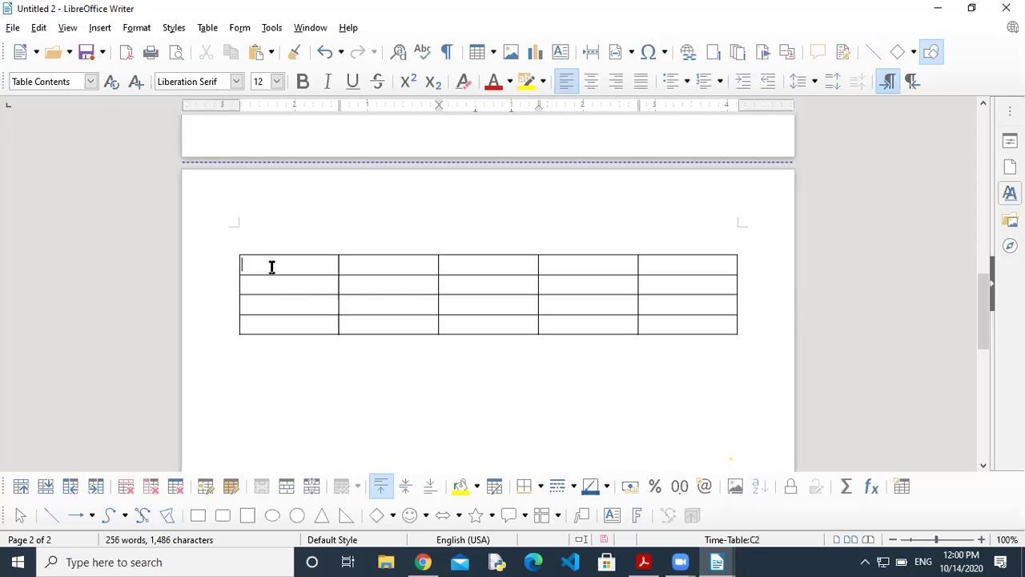